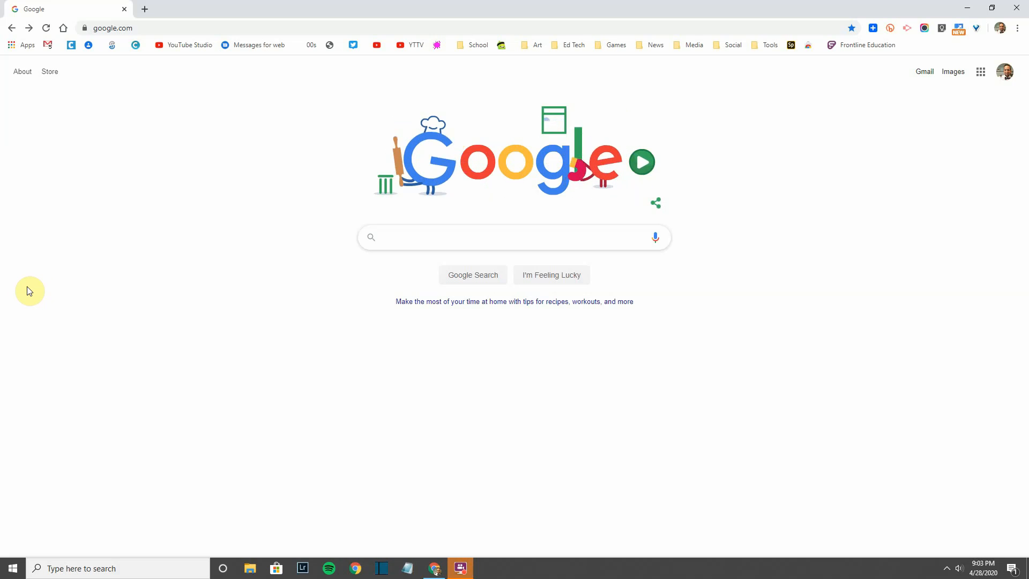
Step: Search Google for 'canva'
left_click(409, 240)
type("canva")
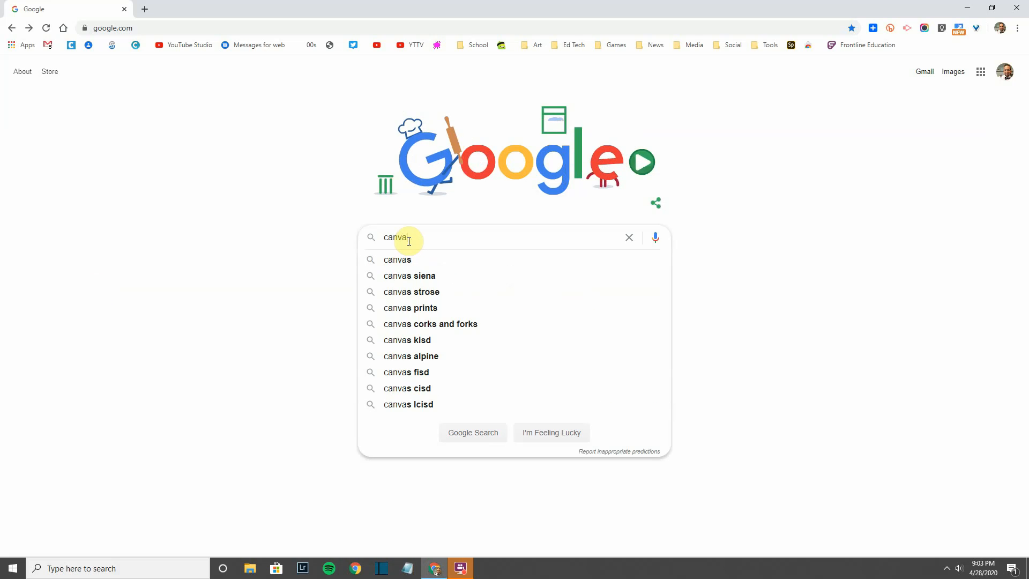
key("Return")
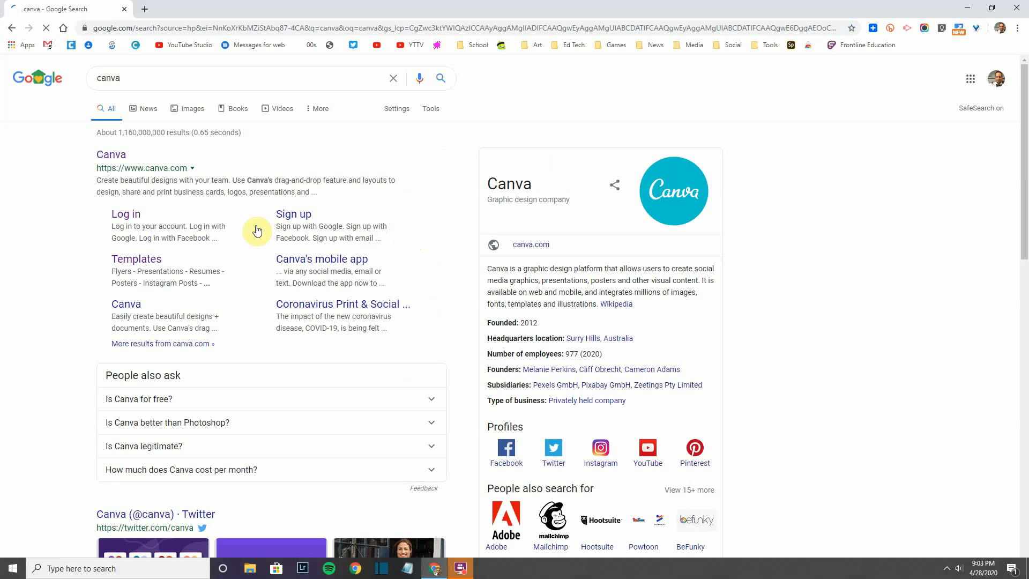
Step: Open the Canva site and page the design types forward to YouTube Channel Art and Desktop Wallpaper
left_click(115, 161)
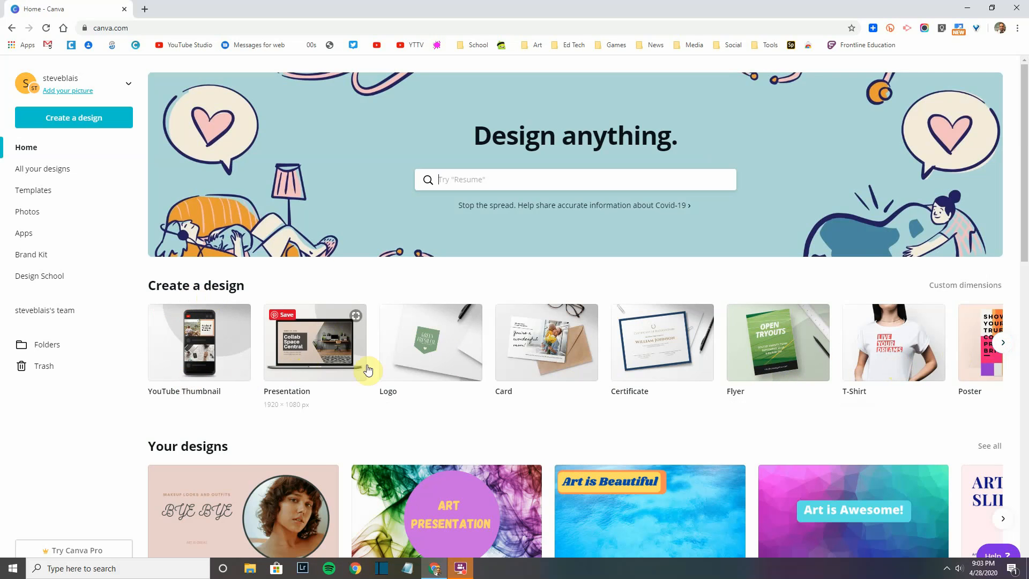
left_click(1004, 346)
left_click(1003, 345)
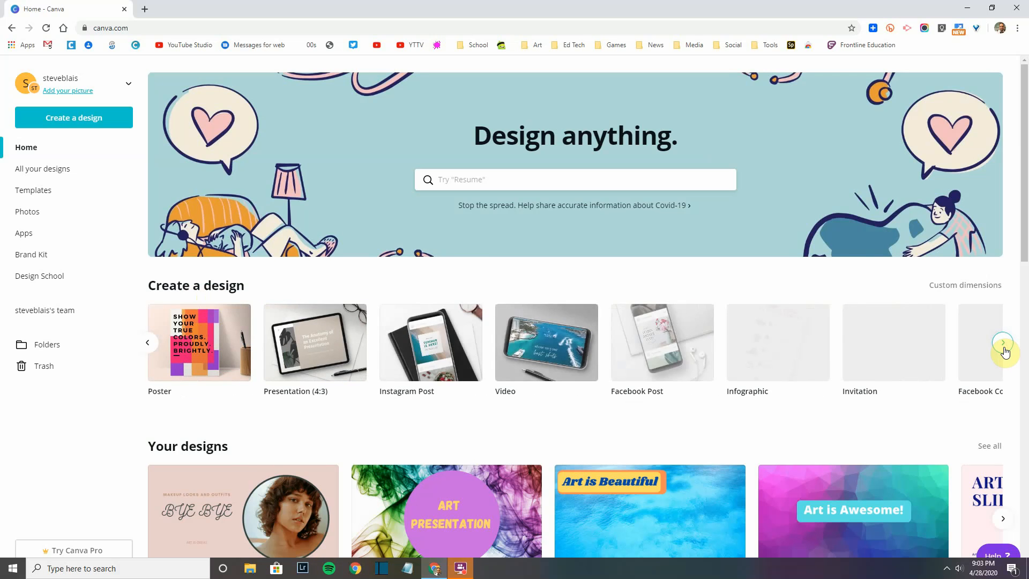
left_click(1004, 346)
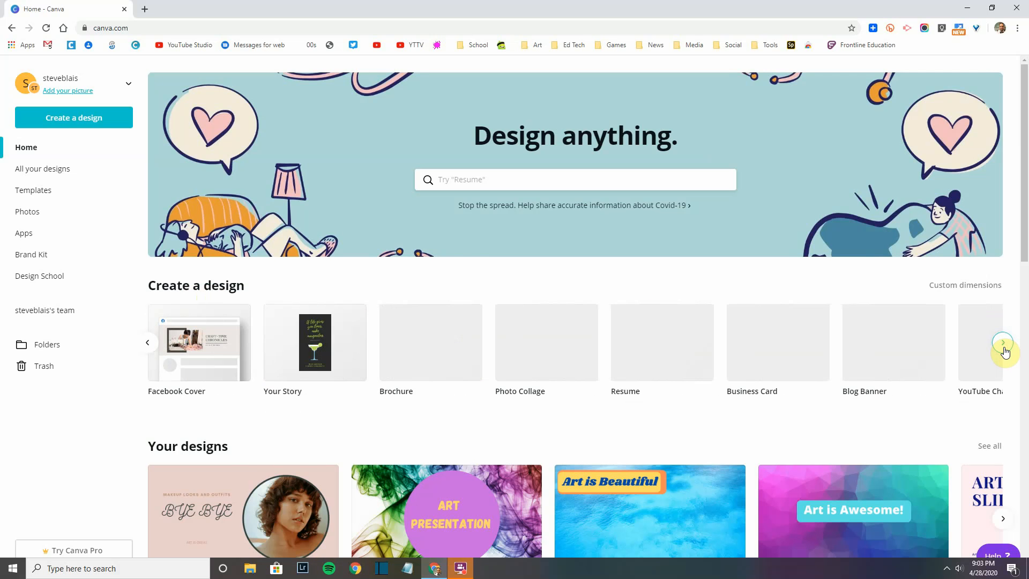
left_click(1003, 345)
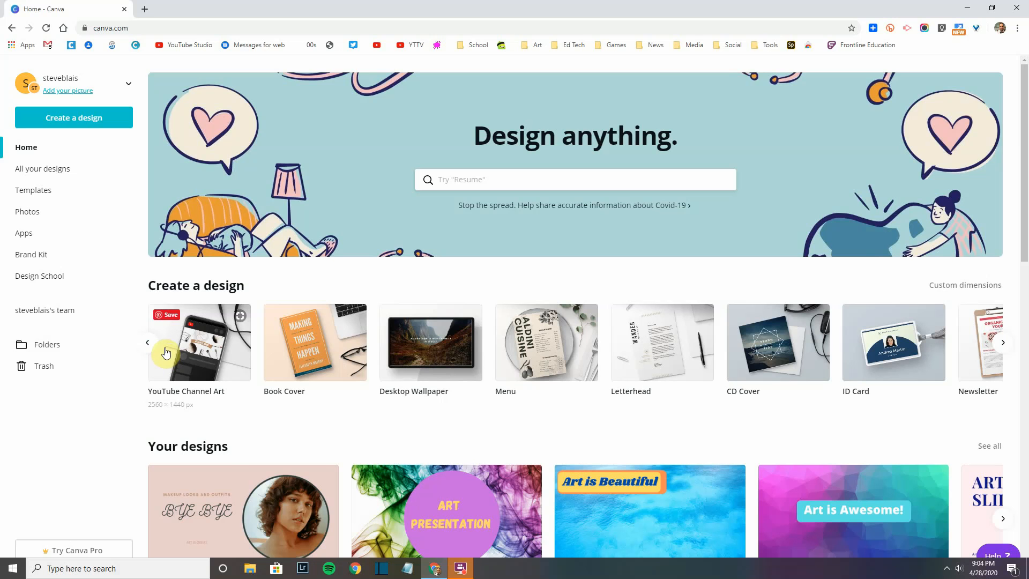
Step: Scroll through the full Create a design list of design types
left_click(75, 121)
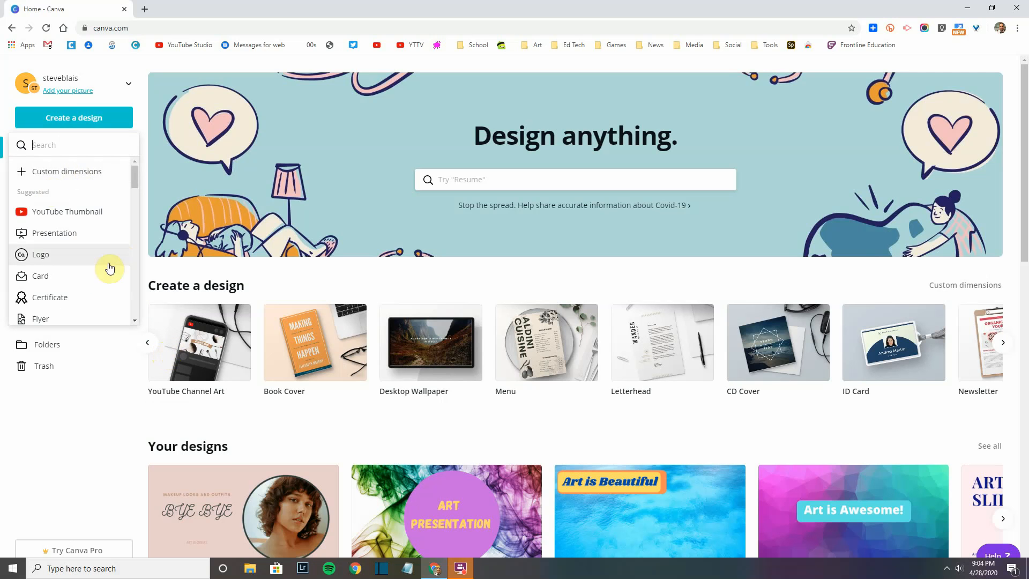
scroll(102, 273, "down", 1)
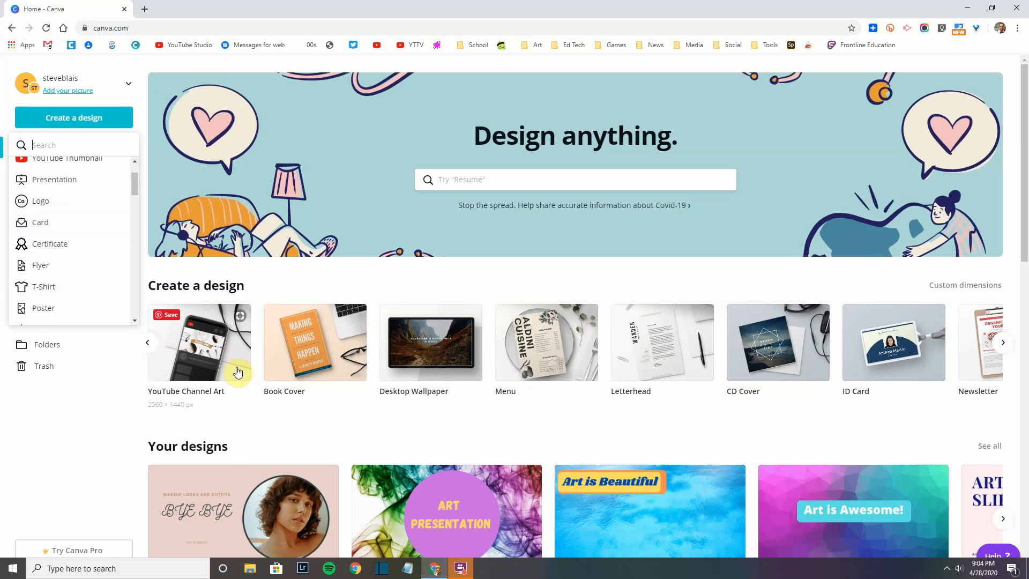
scroll(66, 212, "down", 1)
scroll(65, 212, "down", 8)
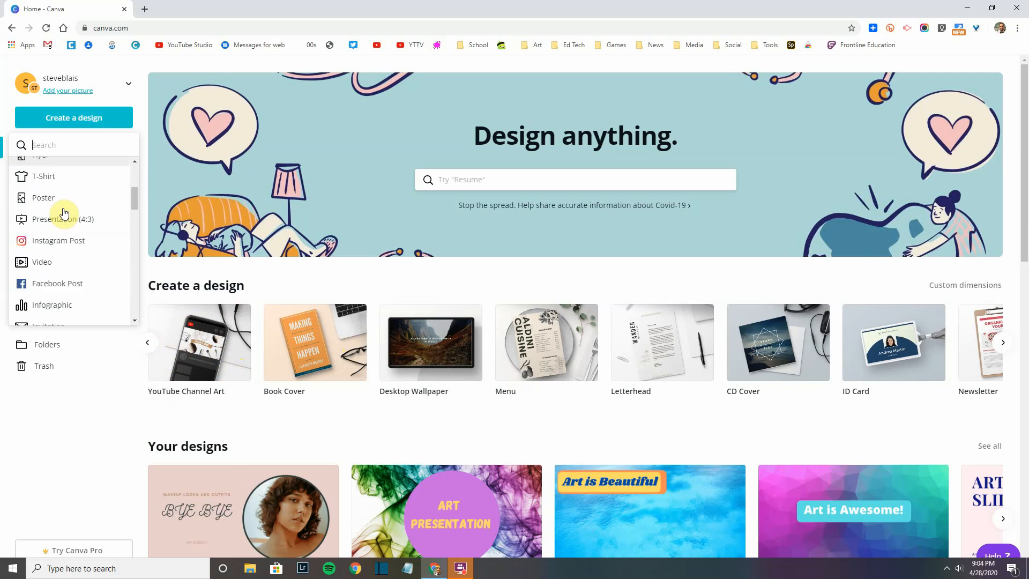
scroll(63, 216, "down", 3)
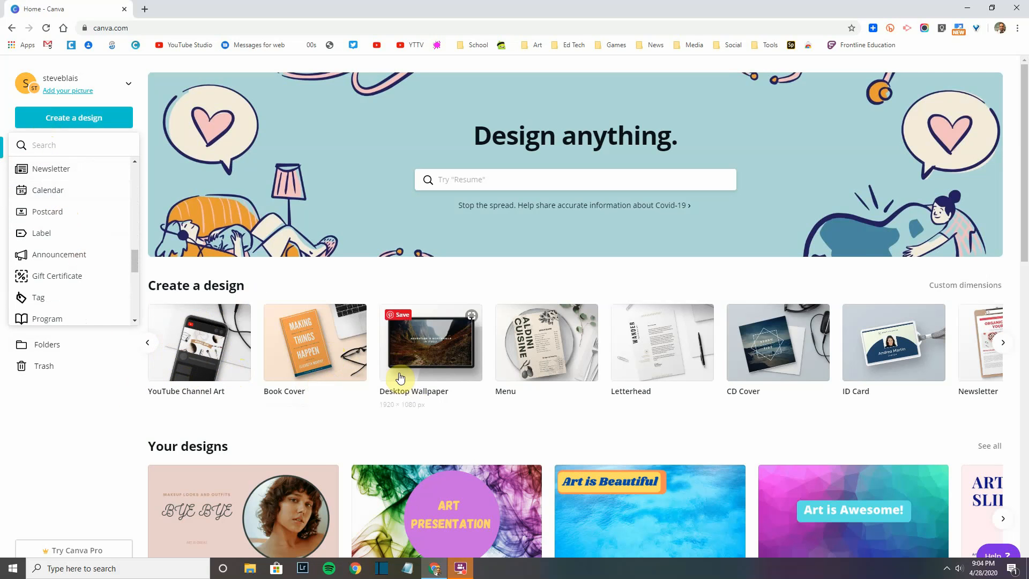
Step: Move the design-type row back to its first set, showing Presentation
left_click(148, 346)
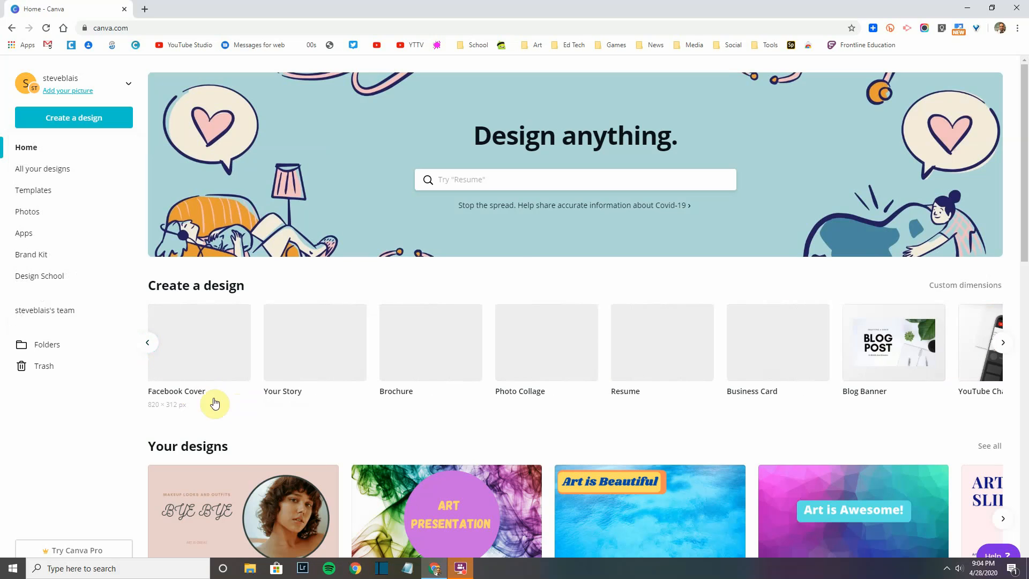
left_click(150, 343)
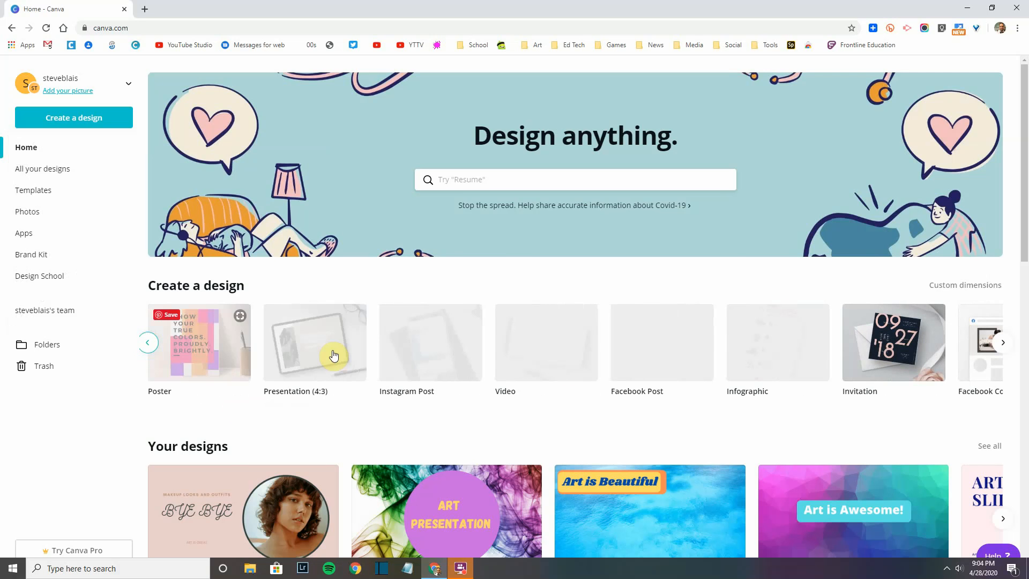
left_click(156, 347)
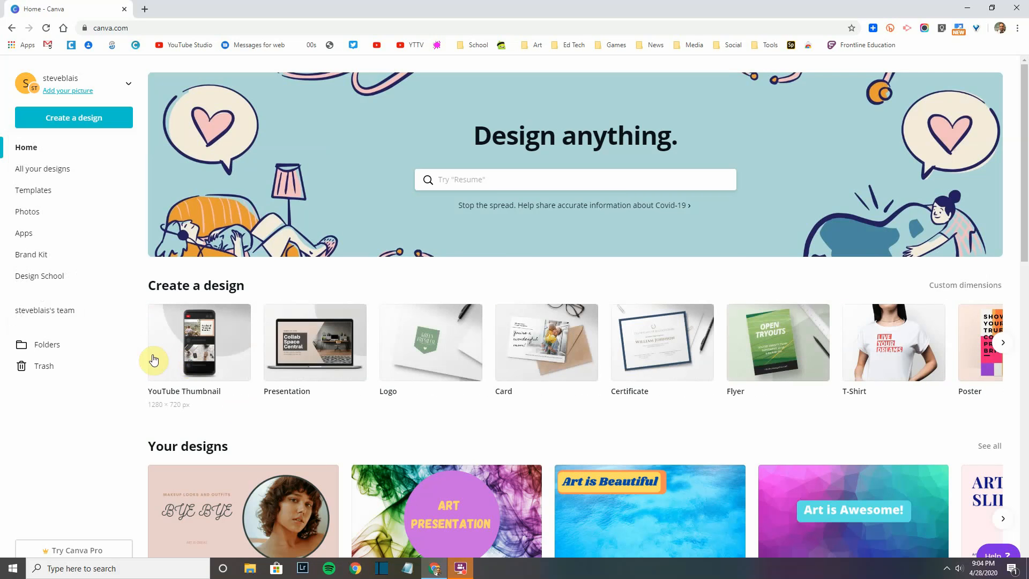
Step: Create a new blank 16:9 Presentation design at 1920 × 1080 px and view its File menu
left_click(317, 354)
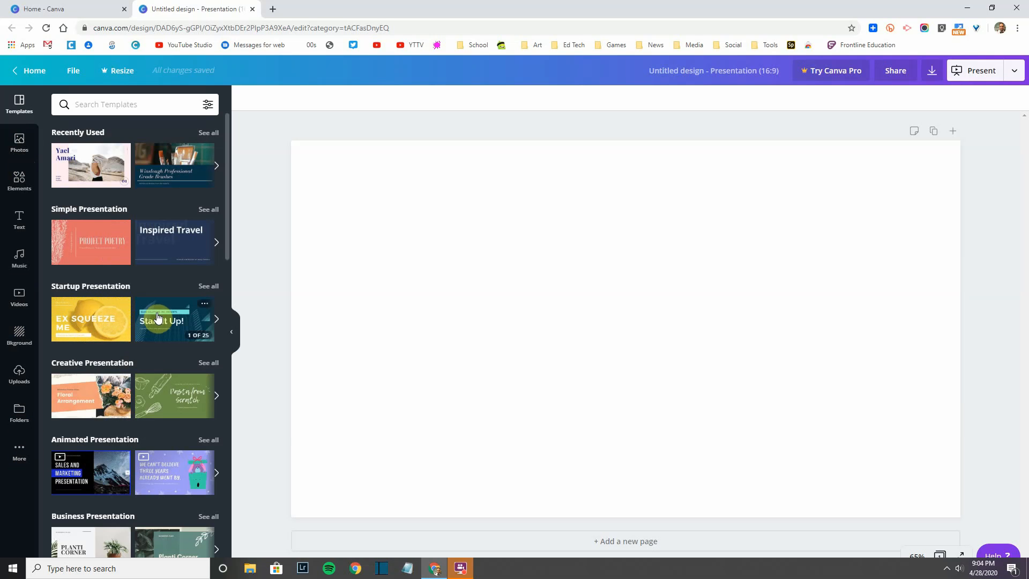
mouse_move(71, 256)
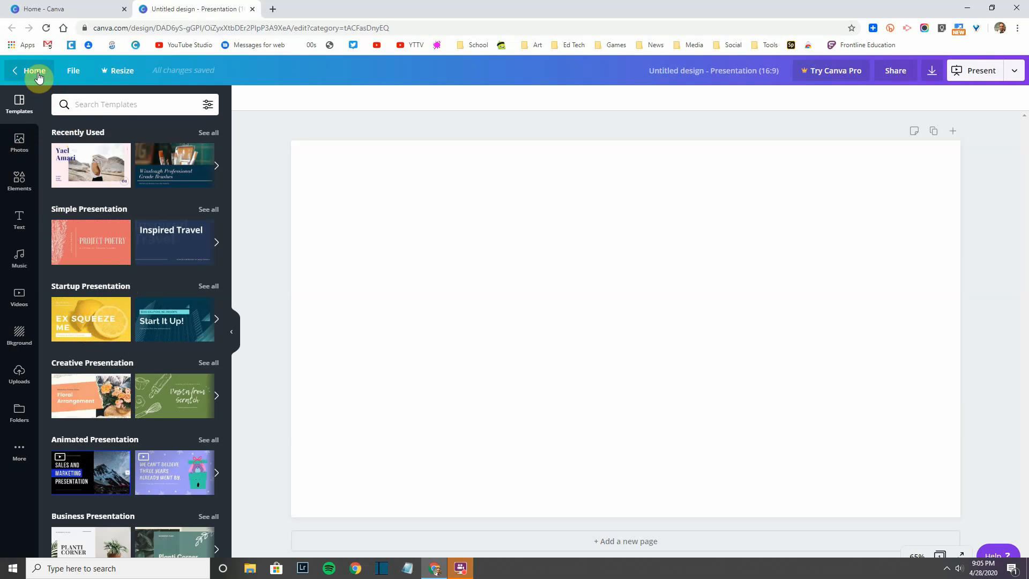
left_click(70, 73)
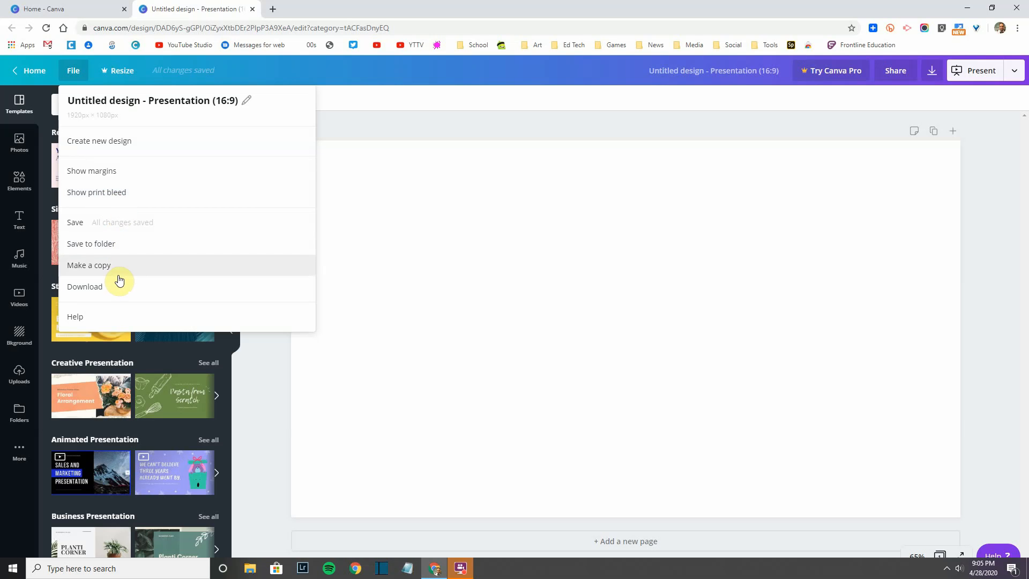
Step: Retitle the design 'Art presentation', correcting the misspelled ending
left_click(439, 71)
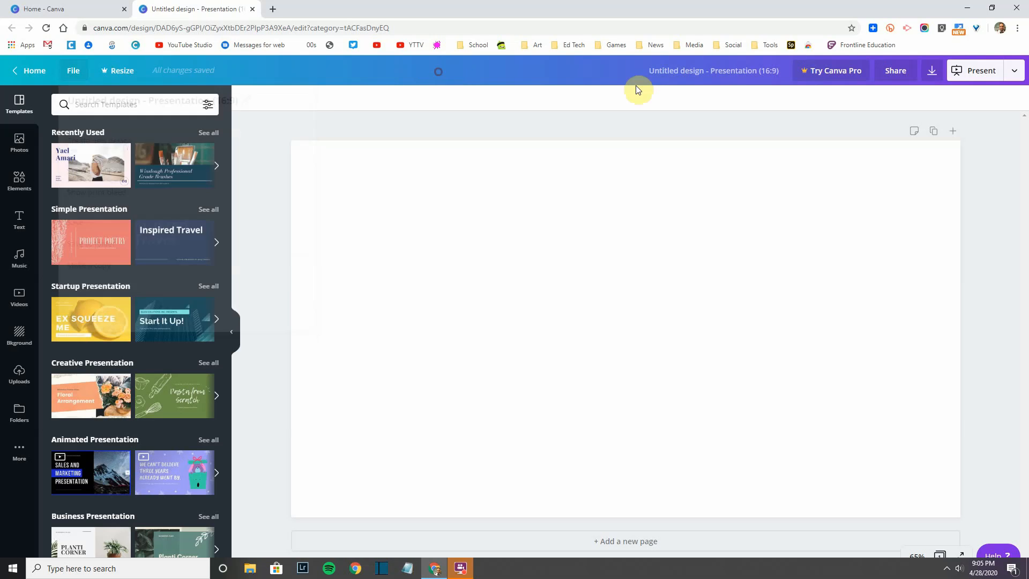
left_click(685, 70)
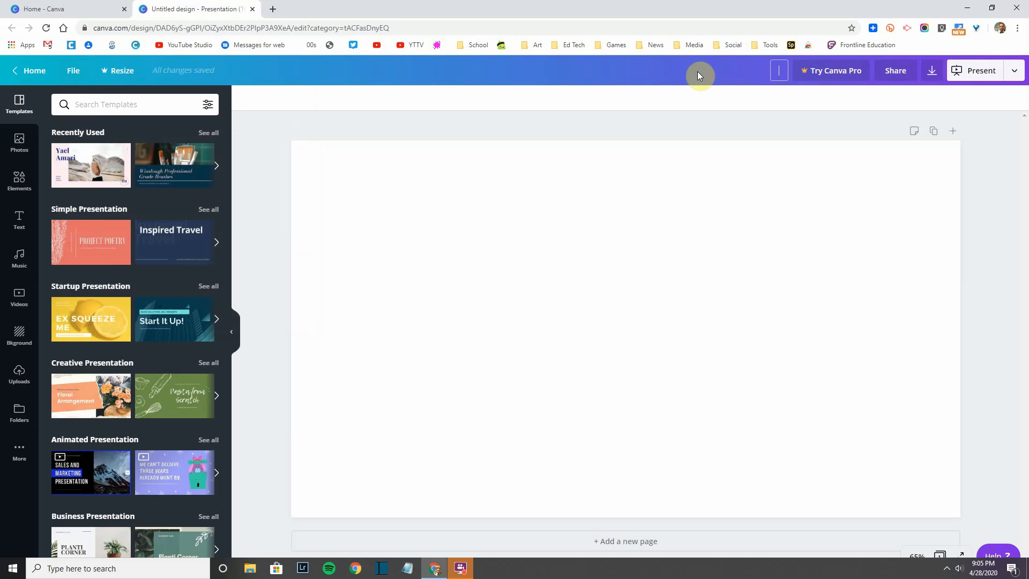
left_click(697, 72)
left_click(699, 70)
type("Art presentaiton")
key("BackSpace")
key("BackSpace")
key("BackSpace")
key("BackSpace")
type("tion")
left_click(890, 79)
left_click(819, 226)
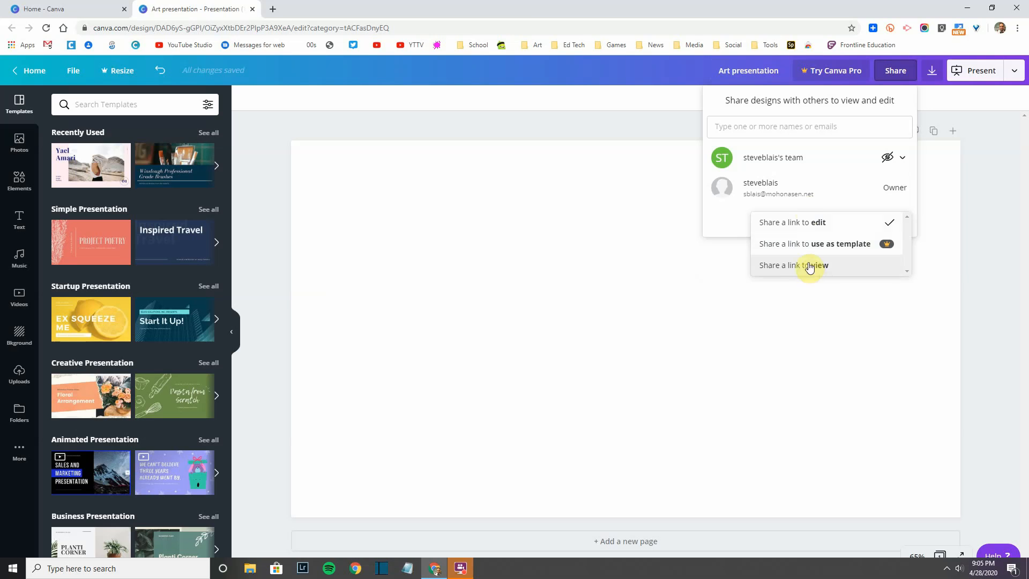
left_click(738, 223)
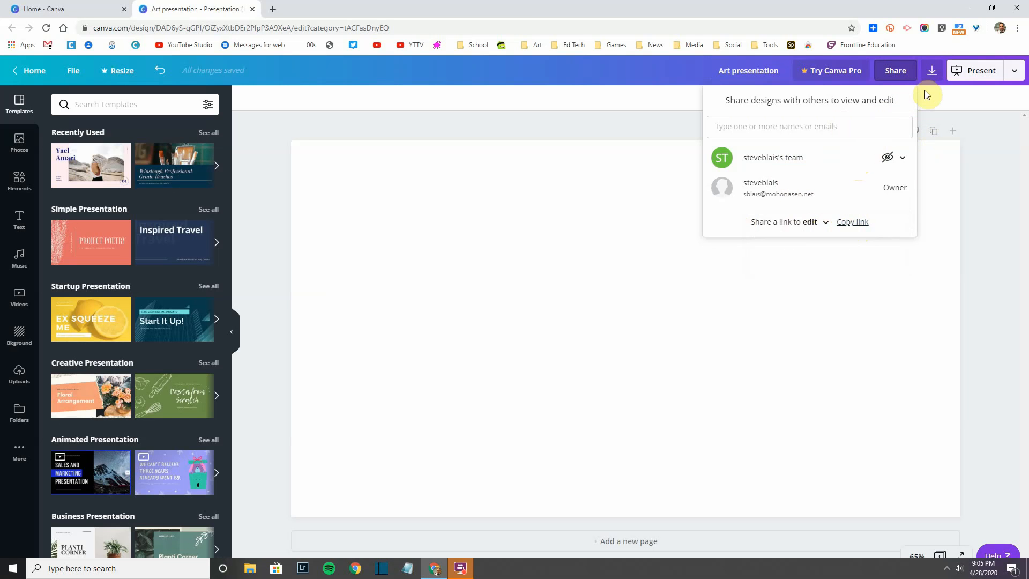
left_click(932, 74)
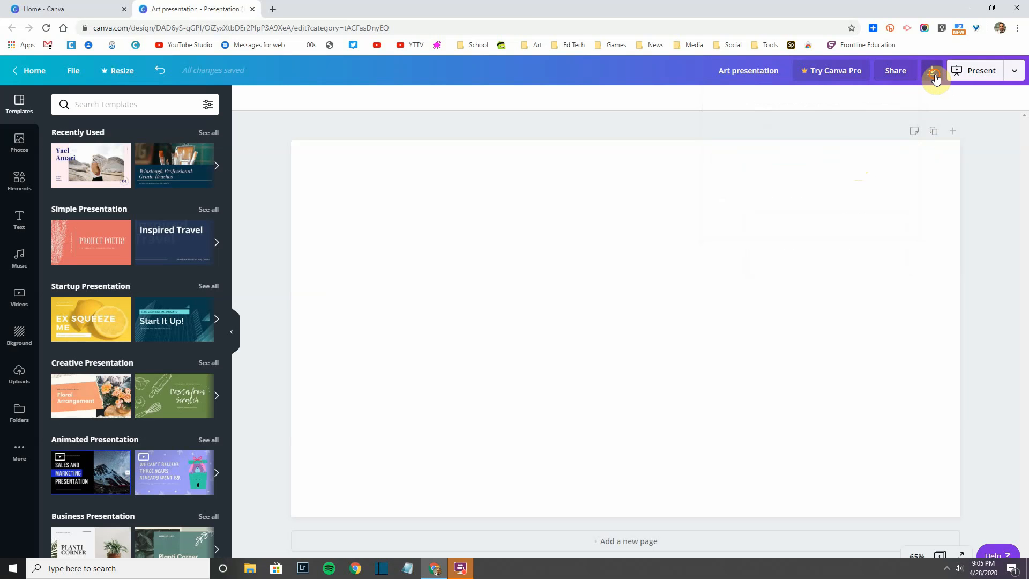
left_click(936, 78)
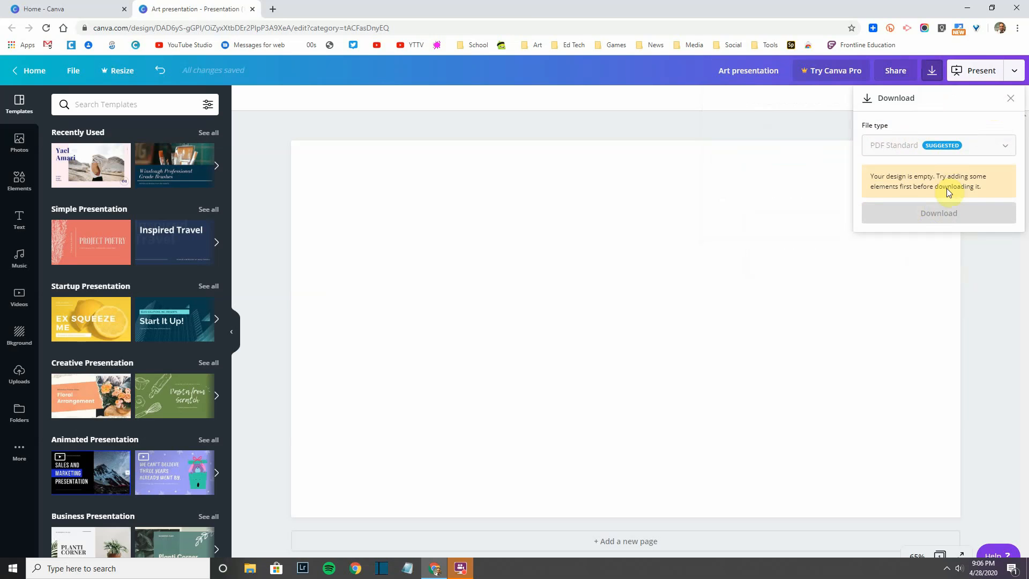
left_click(307, 131)
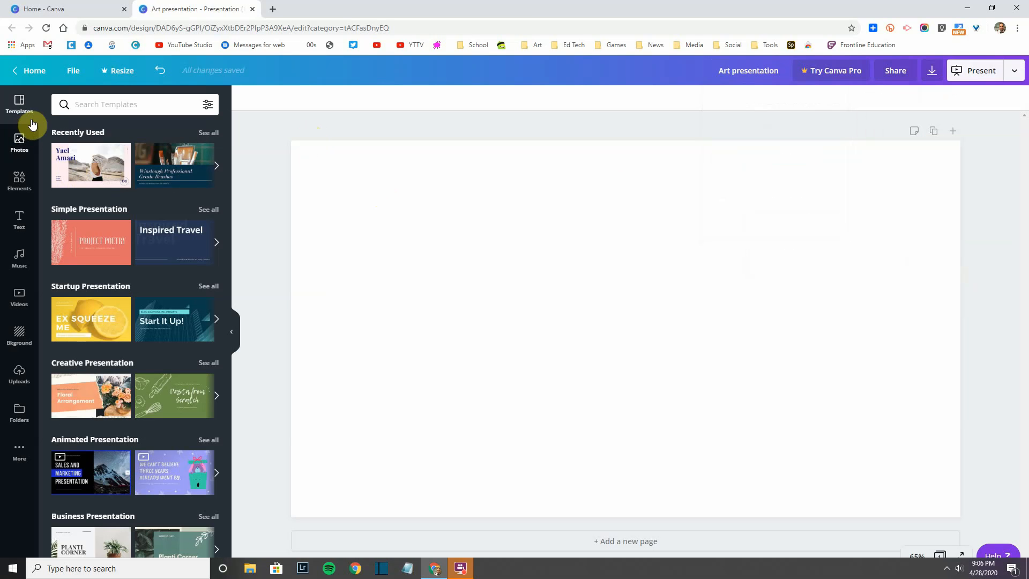
left_click(209, 107)
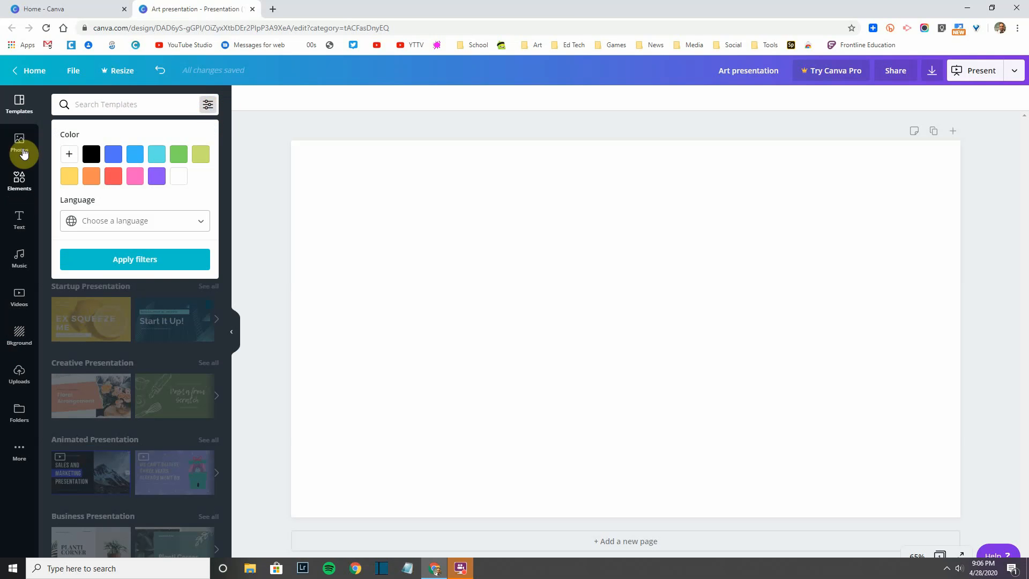
left_click(156, 177)
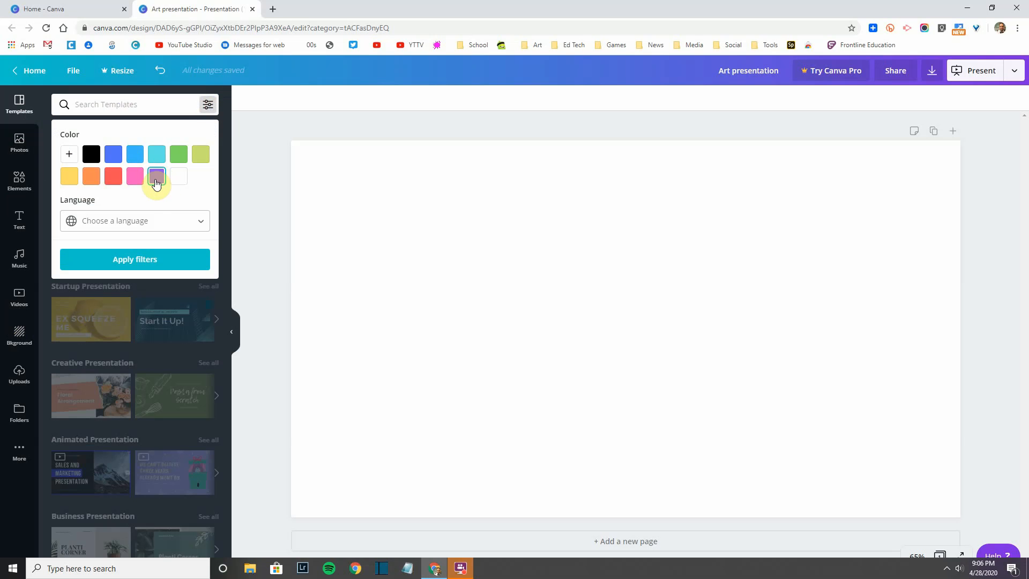
left_click(154, 264)
scroll(161, 365, "down", 5)
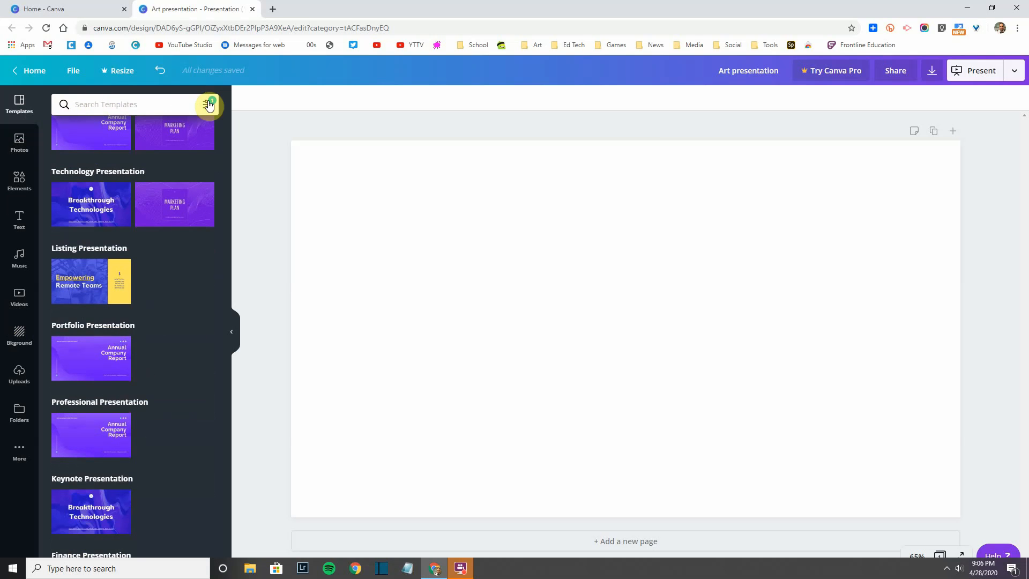
scroll(92, 491, "down", 8)
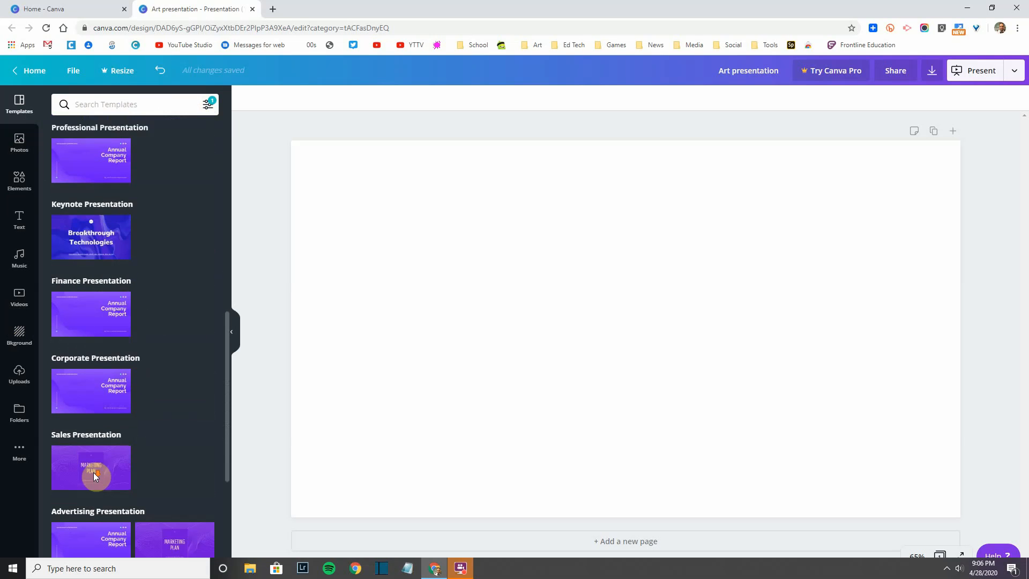
scroll(149, 436, "up", 12)
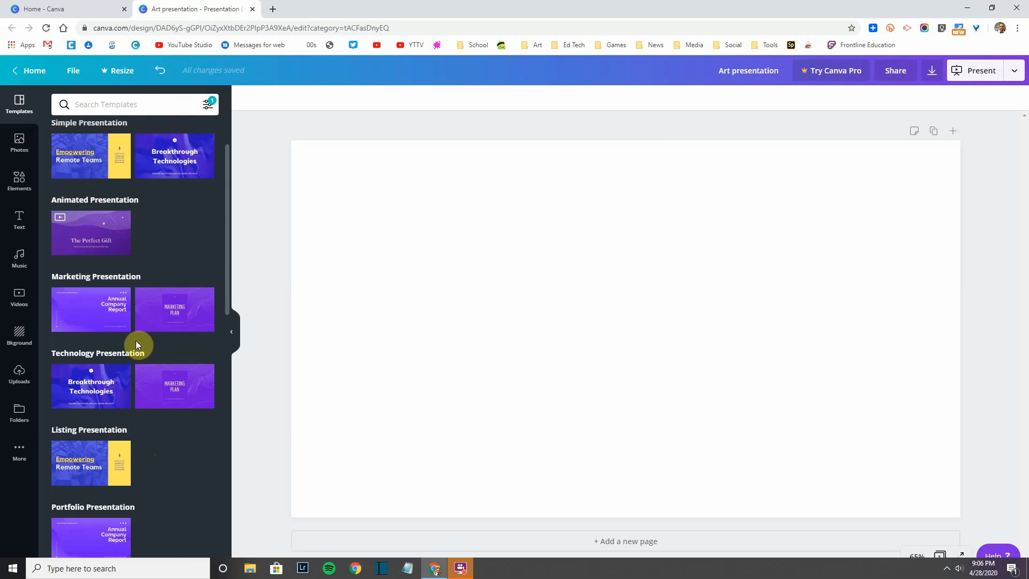
left_click(208, 105)
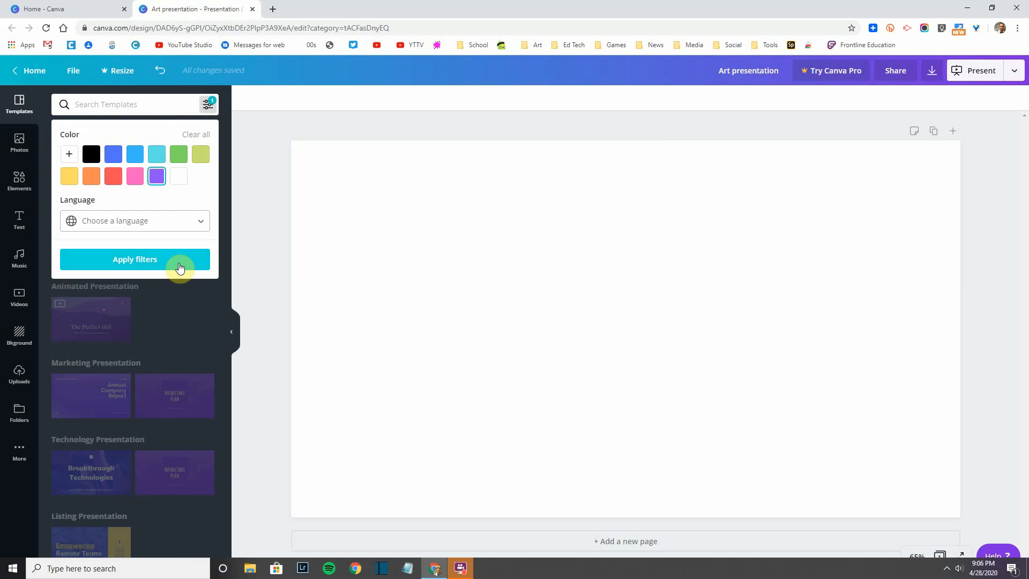
left_click(201, 136)
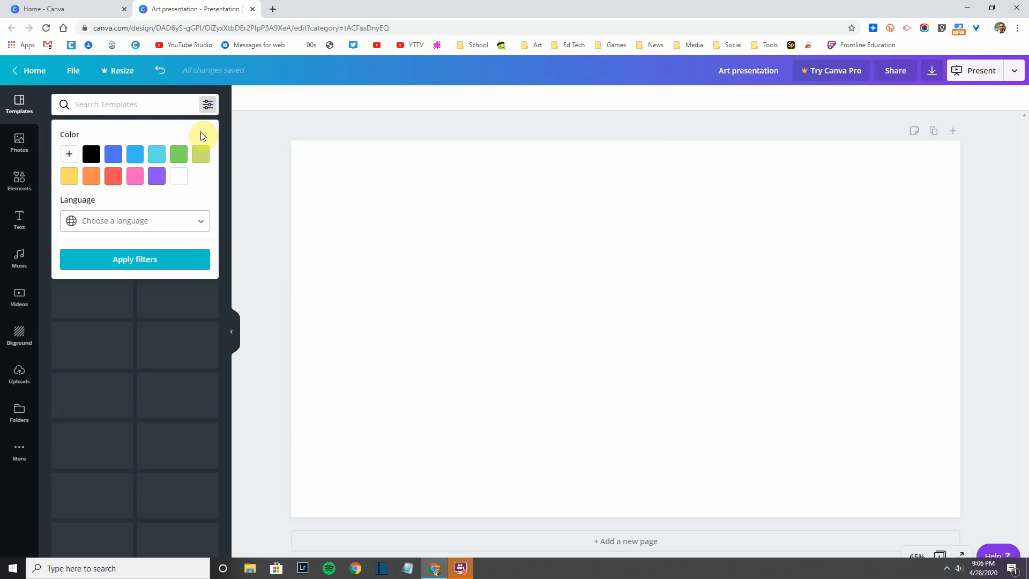
left_click(43, 103)
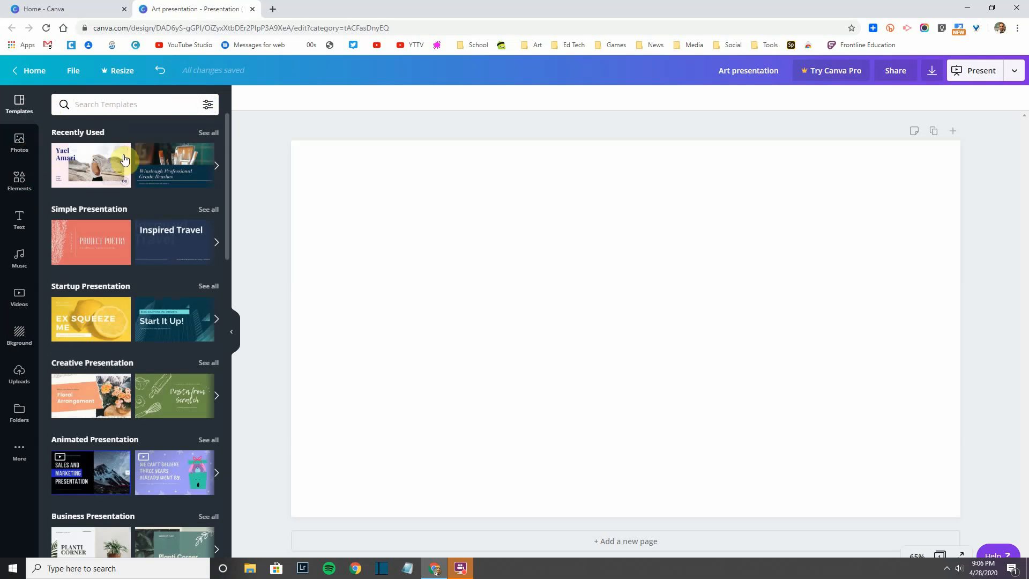
left_click(217, 168)
left_click(216, 170)
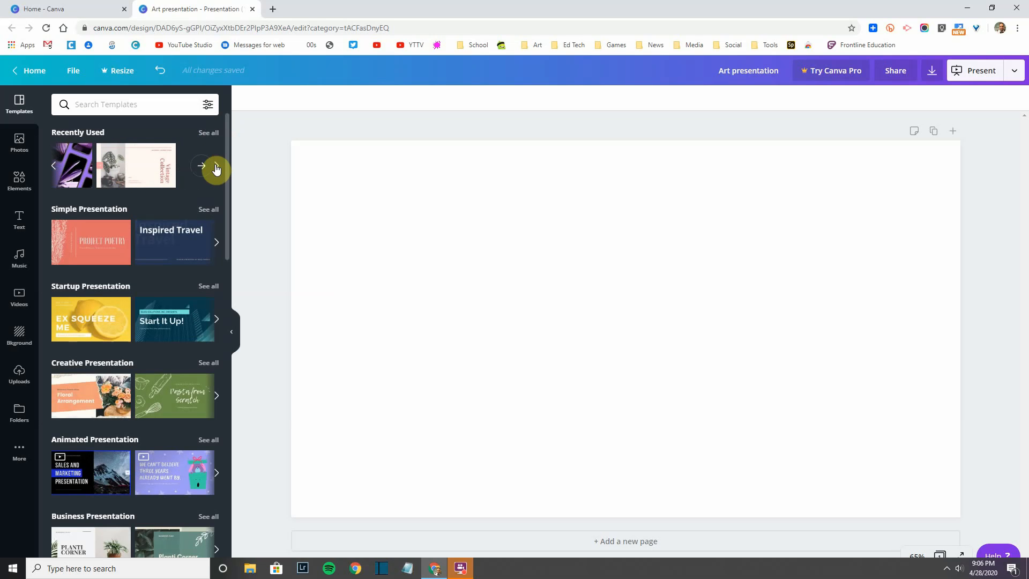
scroll(161, 295, "down", 2)
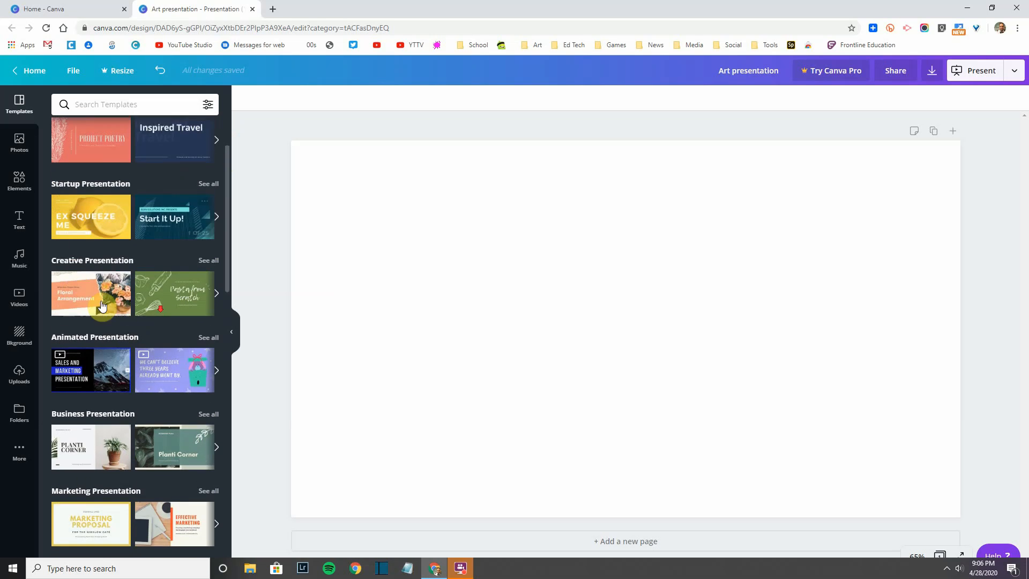
left_click(207, 181)
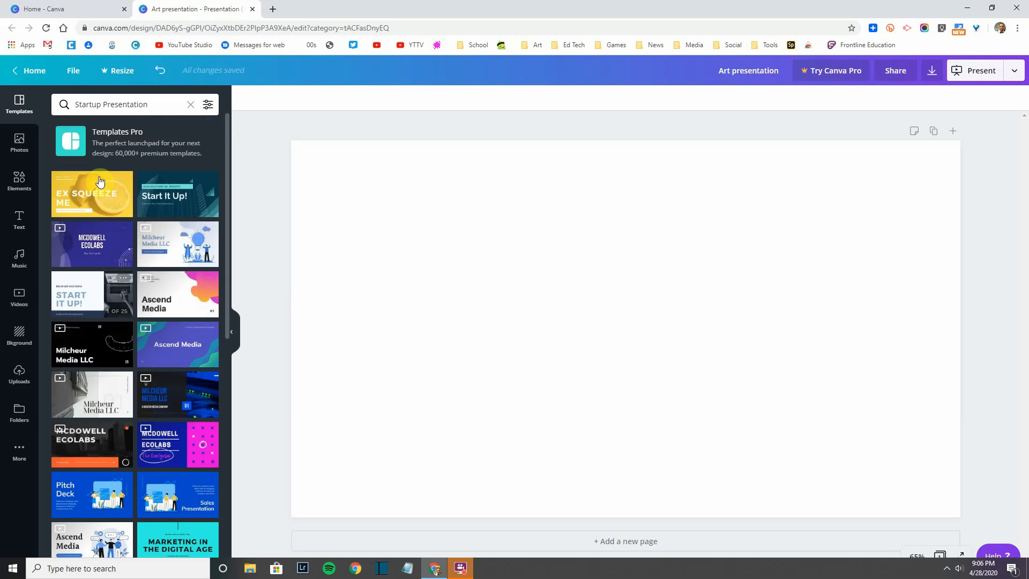
scroll(89, 332, "down", 3)
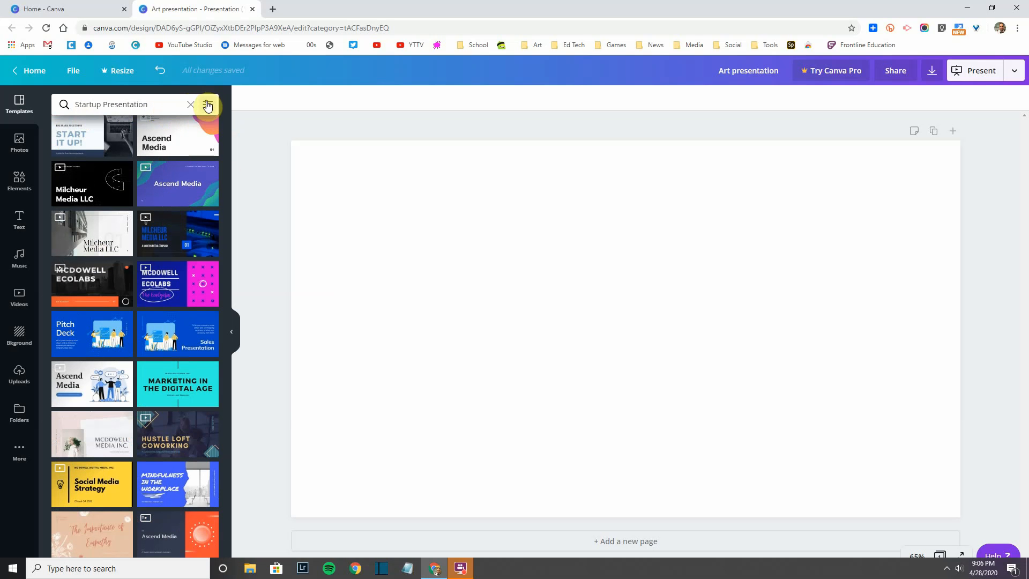
left_click(208, 104)
left_click(91, 177)
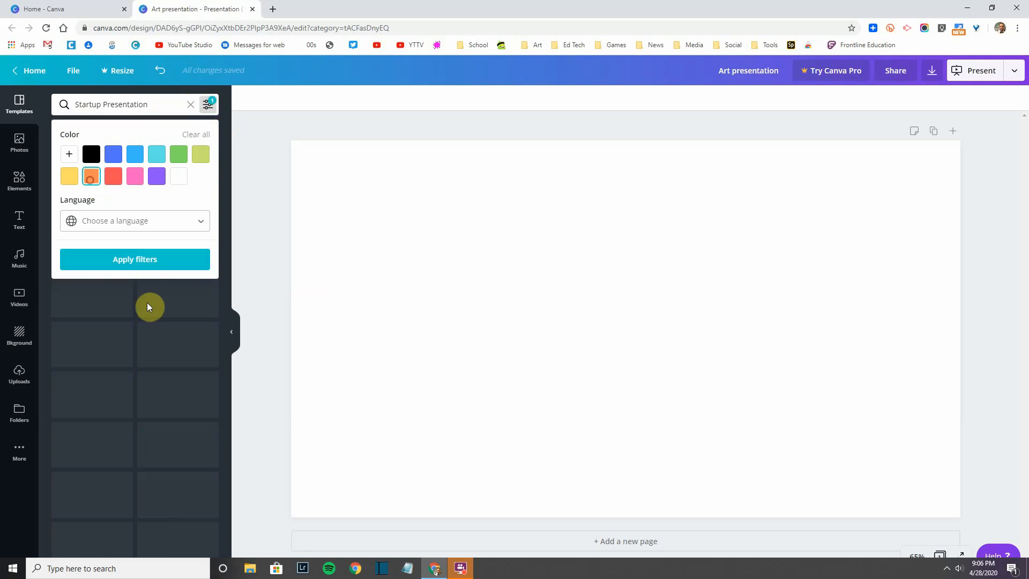
left_click(145, 259)
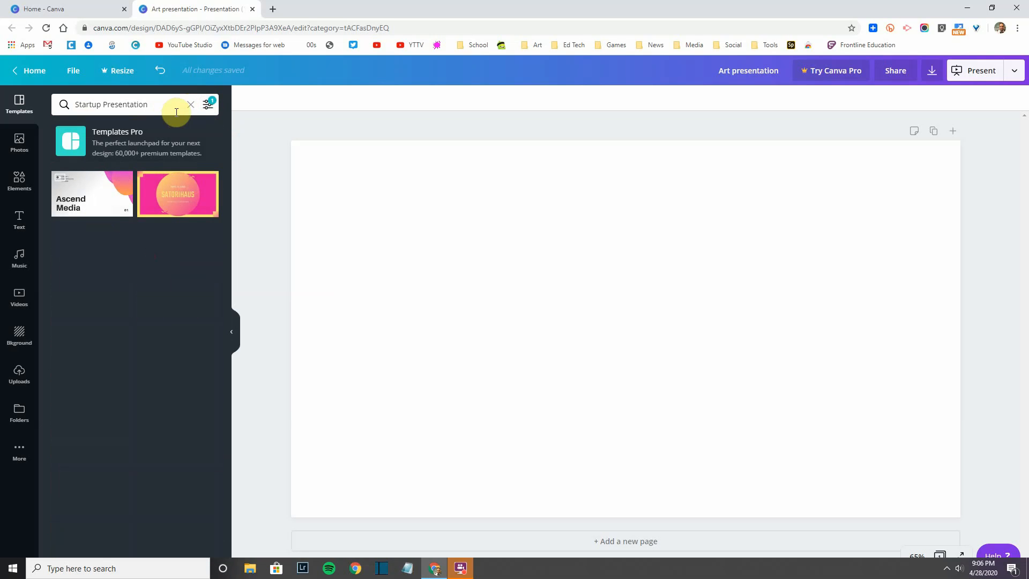
left_click(212, 110)
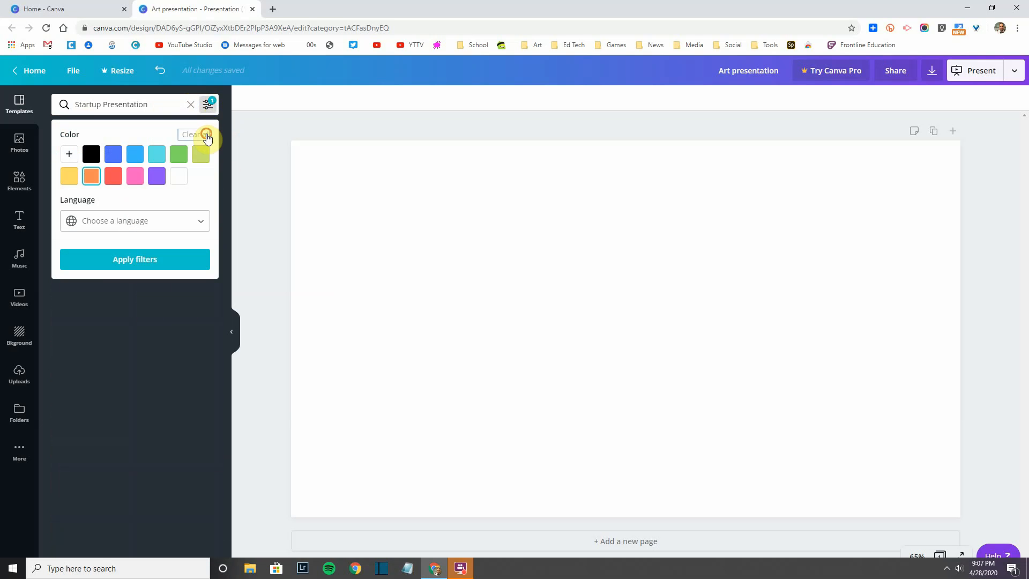
left_click(206, 135)
left_click(191, 104)
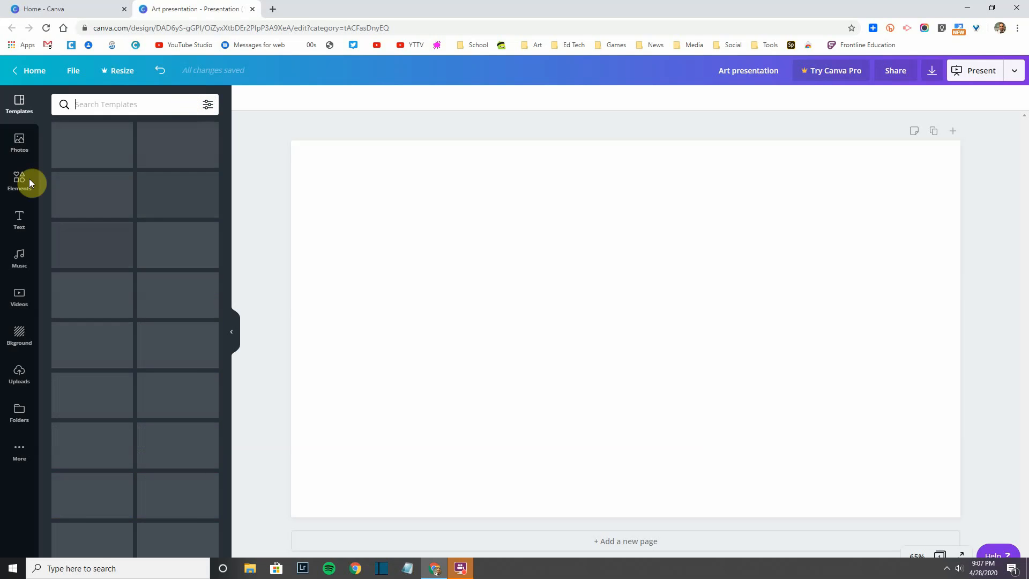
Step: Open the Photos library and page through its photo categories
scroll(100, 326, "down", 4)
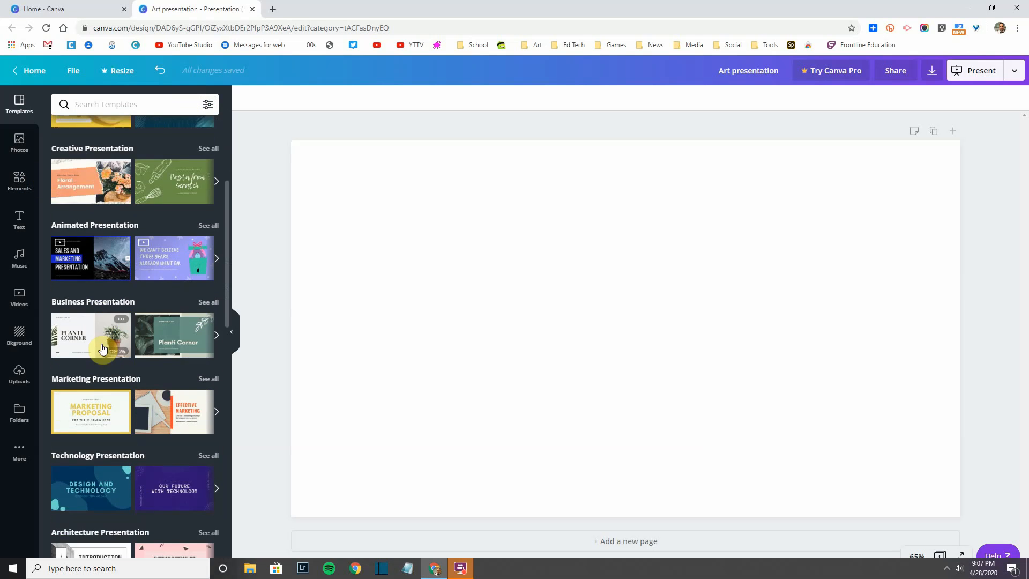
scroll(103, 349, "down", 4)
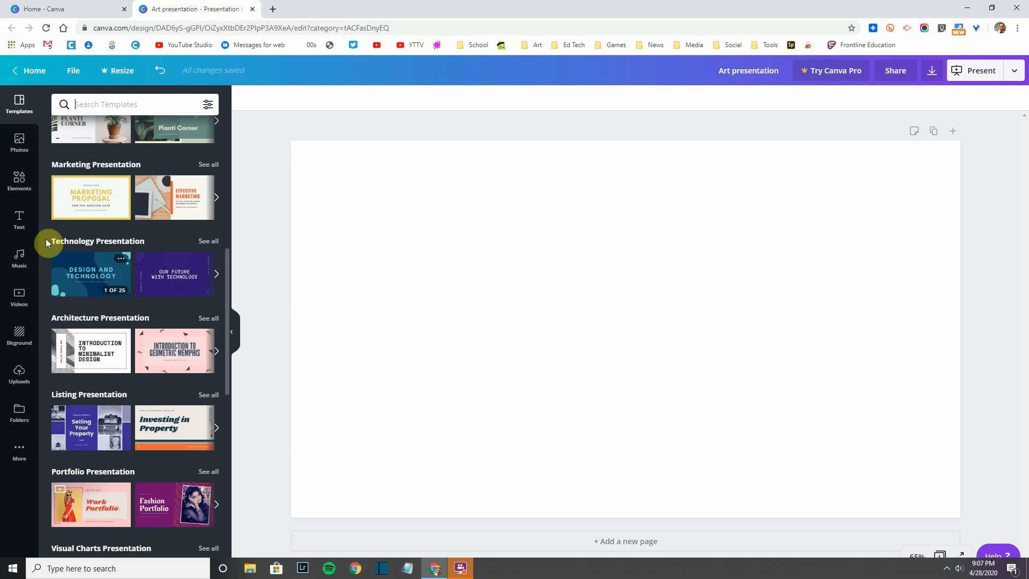
left_click(20, 144)
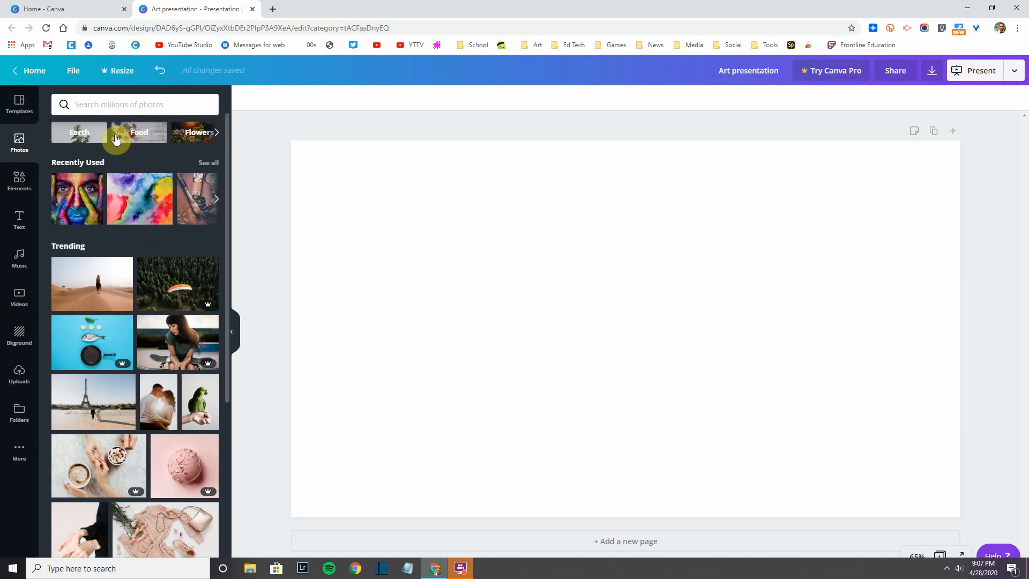
left_click(211, 135)
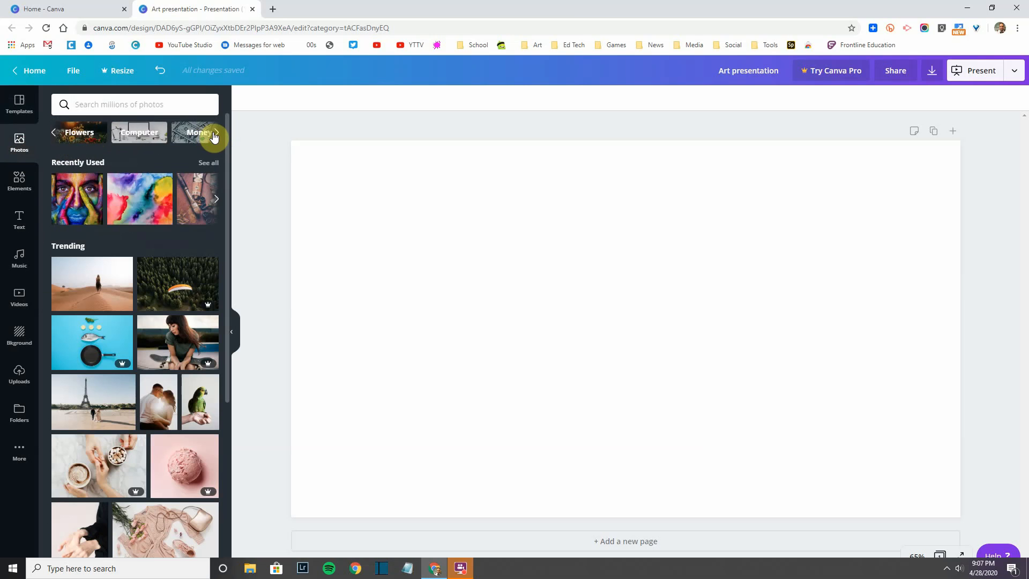
left_click(212, 135)
left_click(213, 135)
left_click(214, 136)
left_click(214, 136)
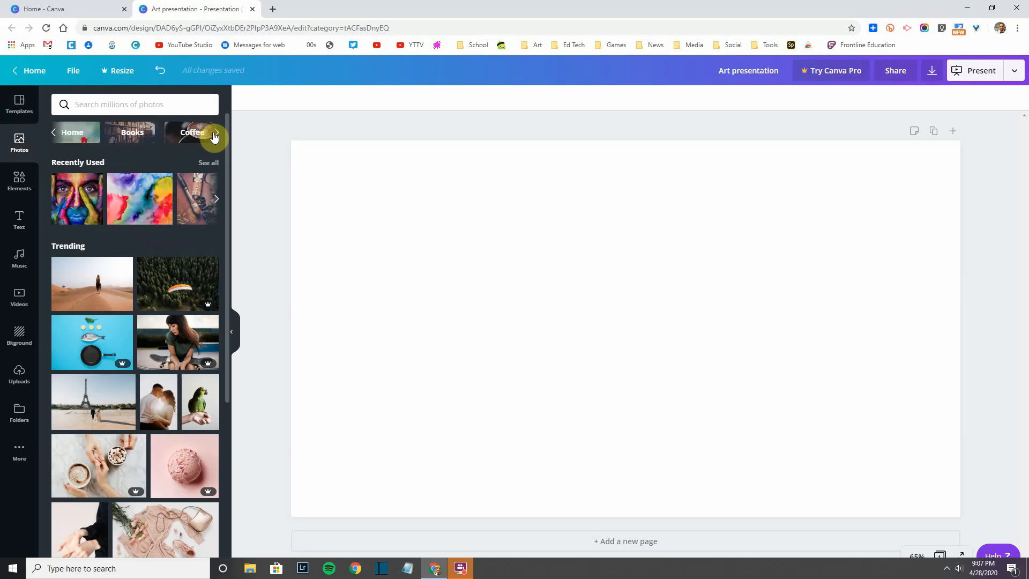
left_click(214, 136)
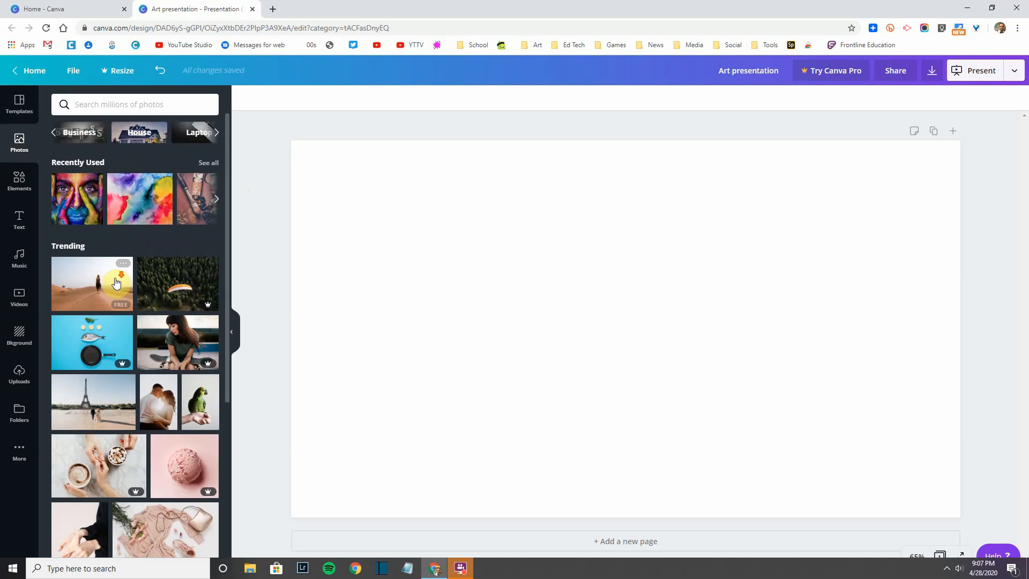
Step: Scroll through the Trending stock photos
scroll(91, 241, "down", 4)
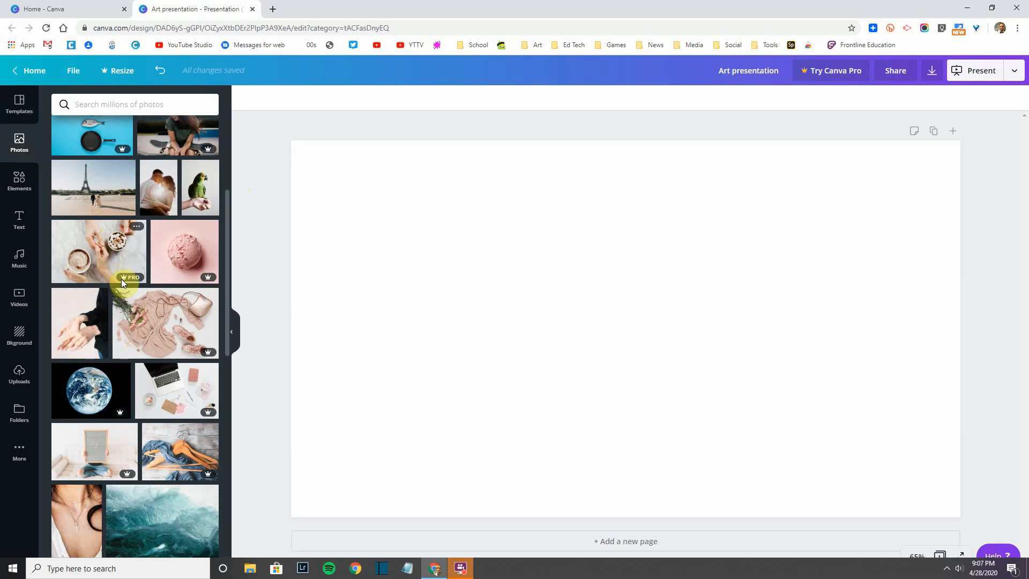
mouse_move(124, 282)
scroll(104, 274, "up", 4)
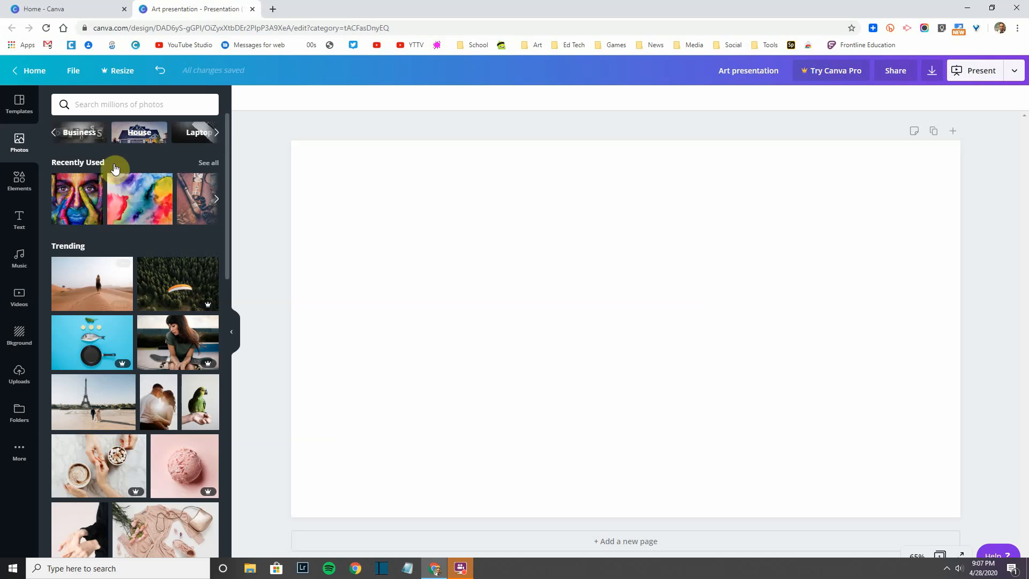
scroll(96, 312, "down", 1)
scroll(96, 312, "down", 7)
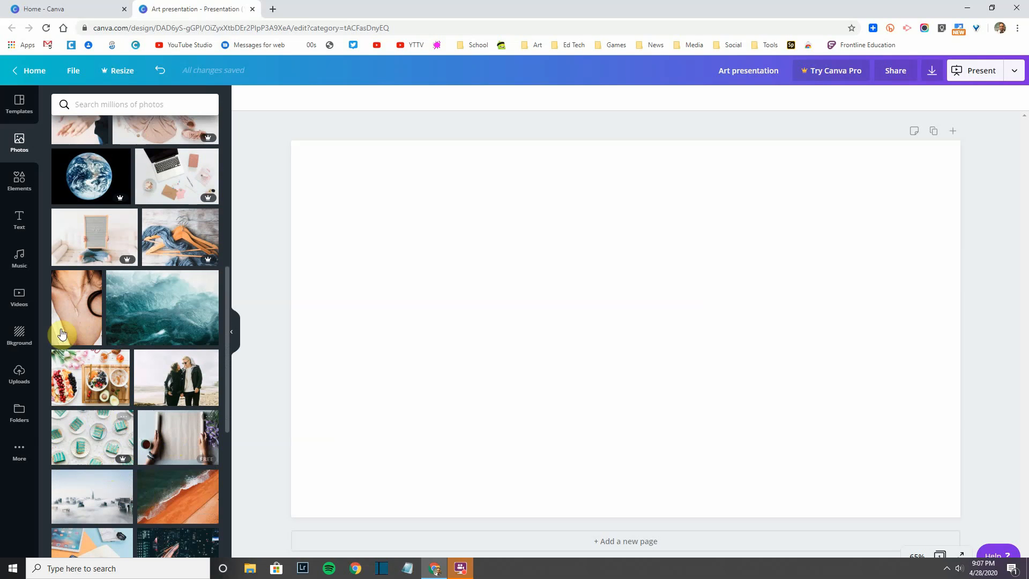
Step: Open the Elements library and page through Recently Used and Featured elements
left_click(24, 183)
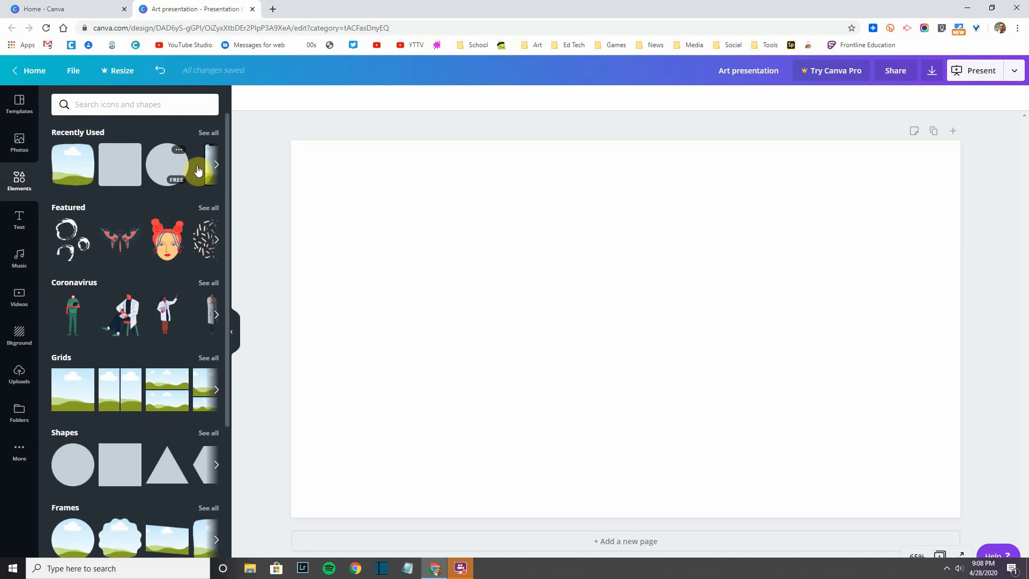
left_click(216, 166)
left_click(217, 170)
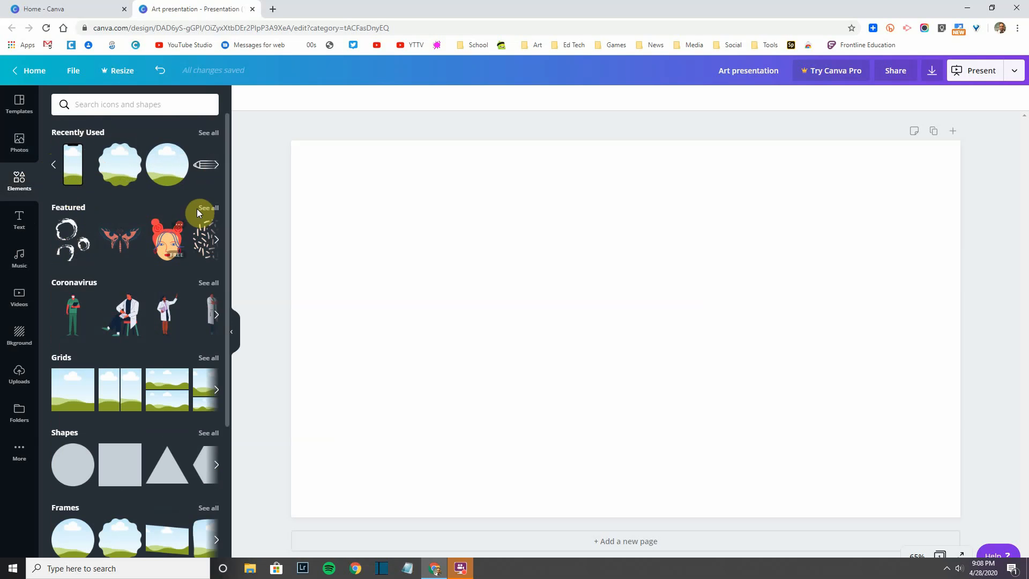
left_click(216, 240)
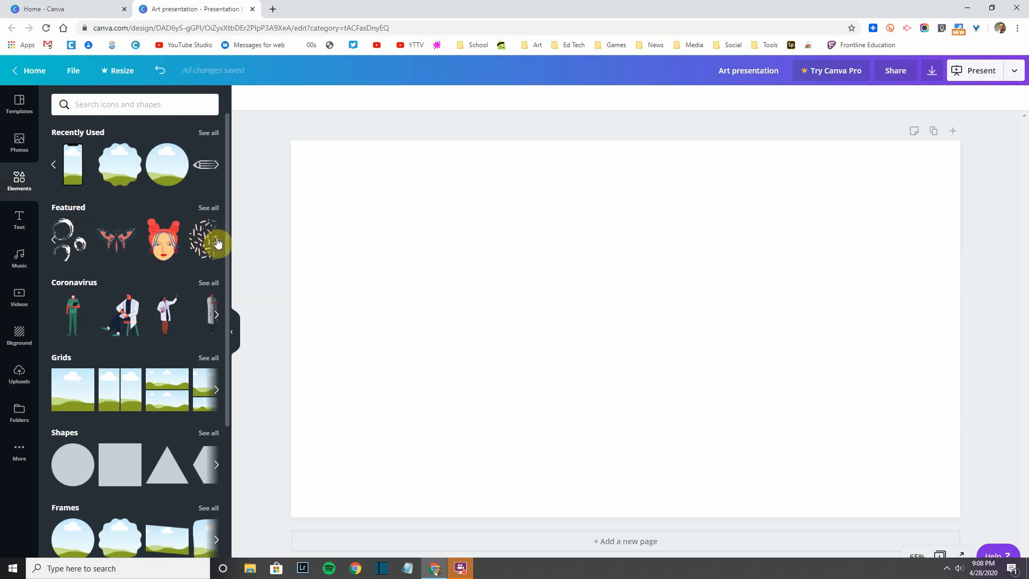
left_click(217, 242)
left_click(217, 242)
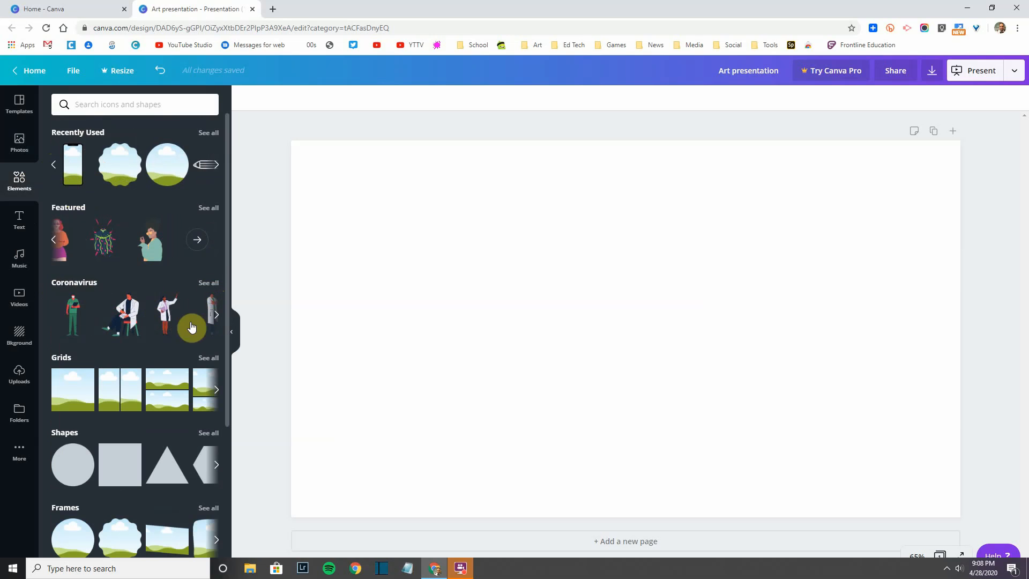
Step: Browse the Grids layouts and scroll down through frames, stickers, charts and illustrations
scroll(191, 327, "down", 1)
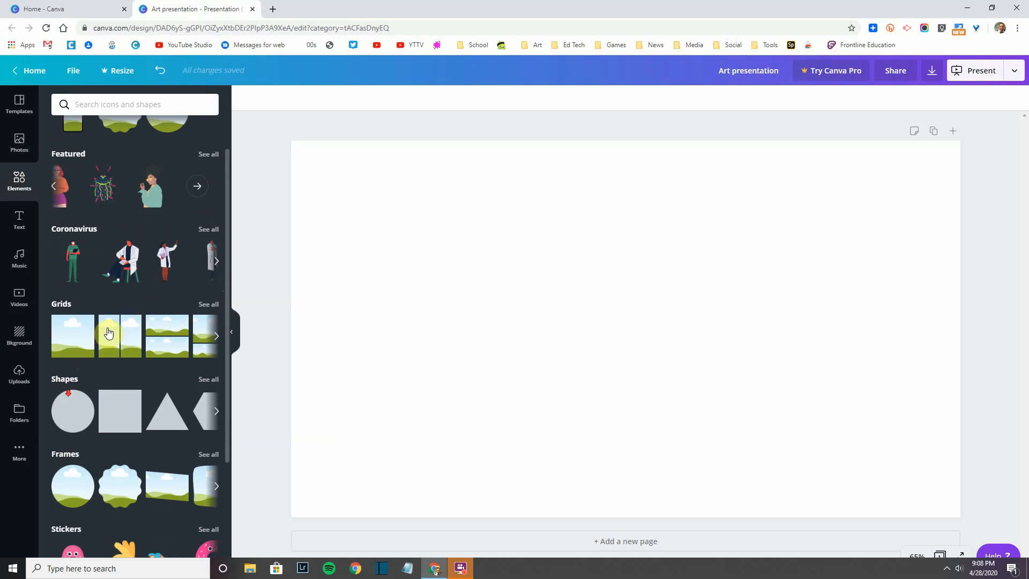
left_click(219, 338)
left_click(217, 339)
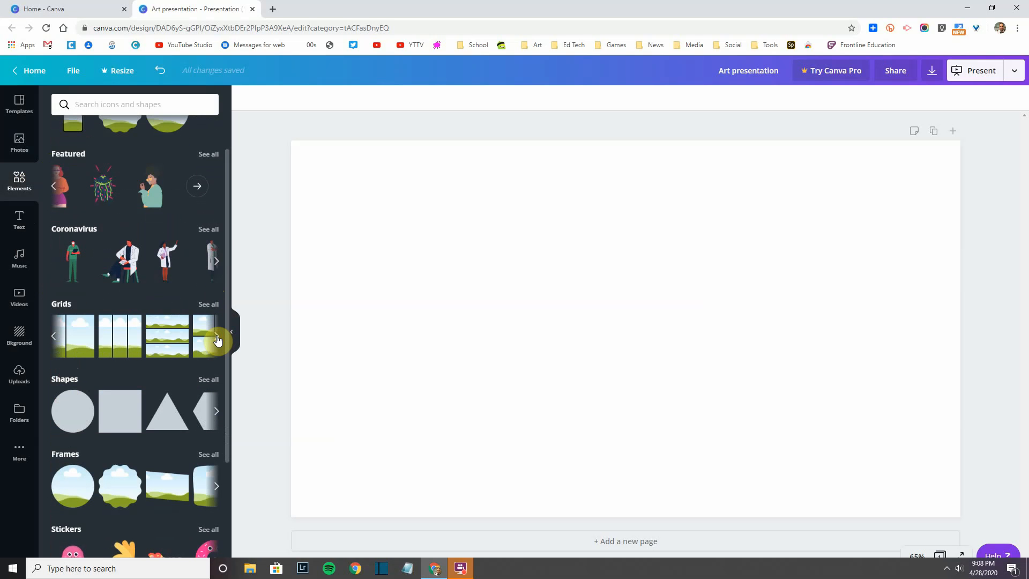
left_click(217, 339)
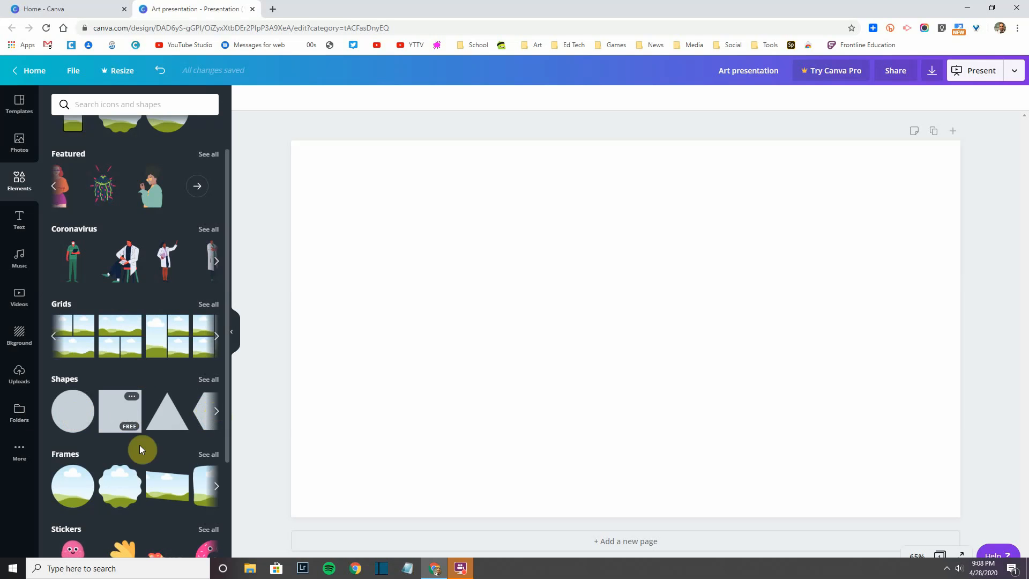
scroll(140, 446, "down", 2)
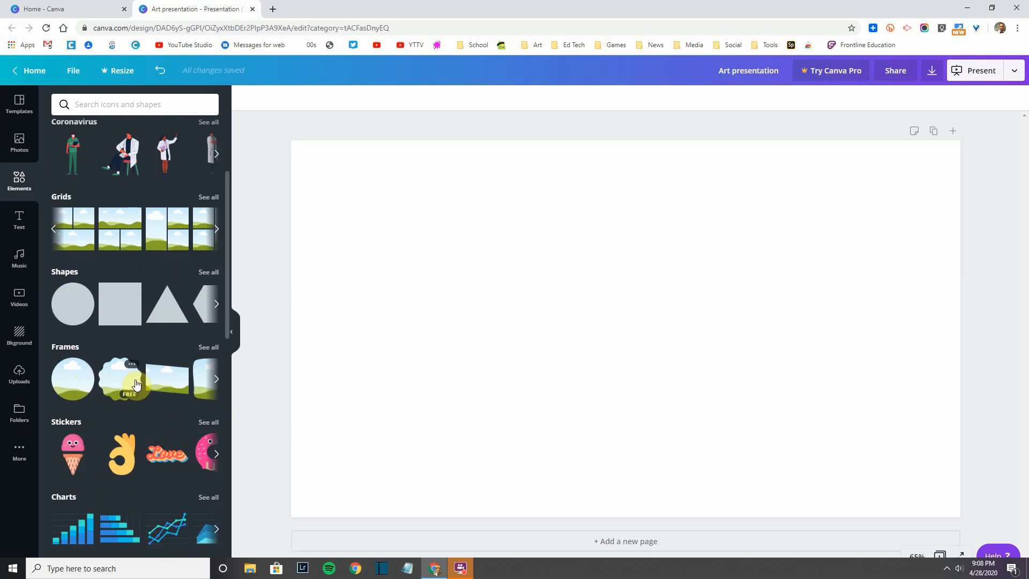
scroll(134, 389, "down", 1)
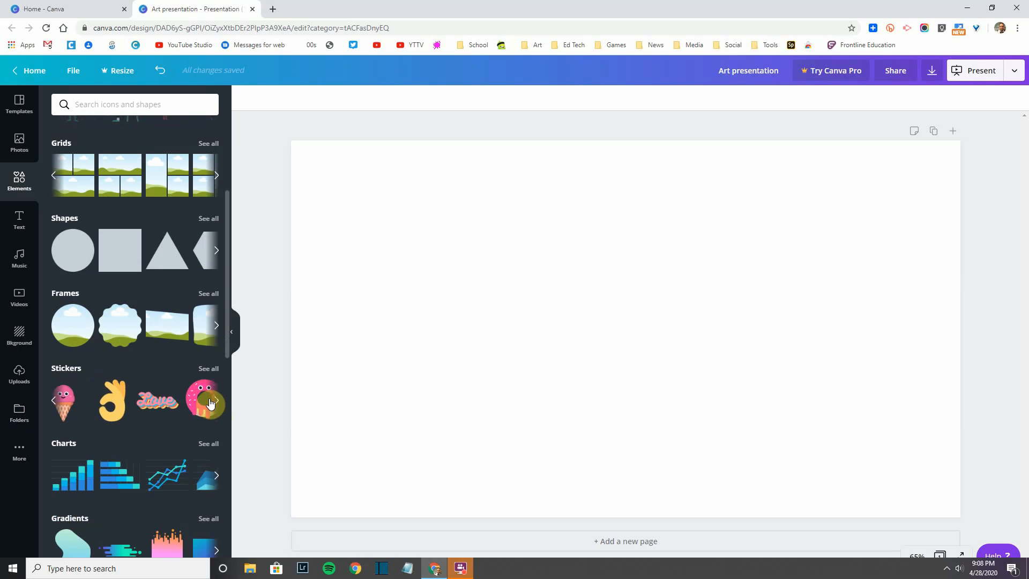
scroll(108, 452, "down", 3)
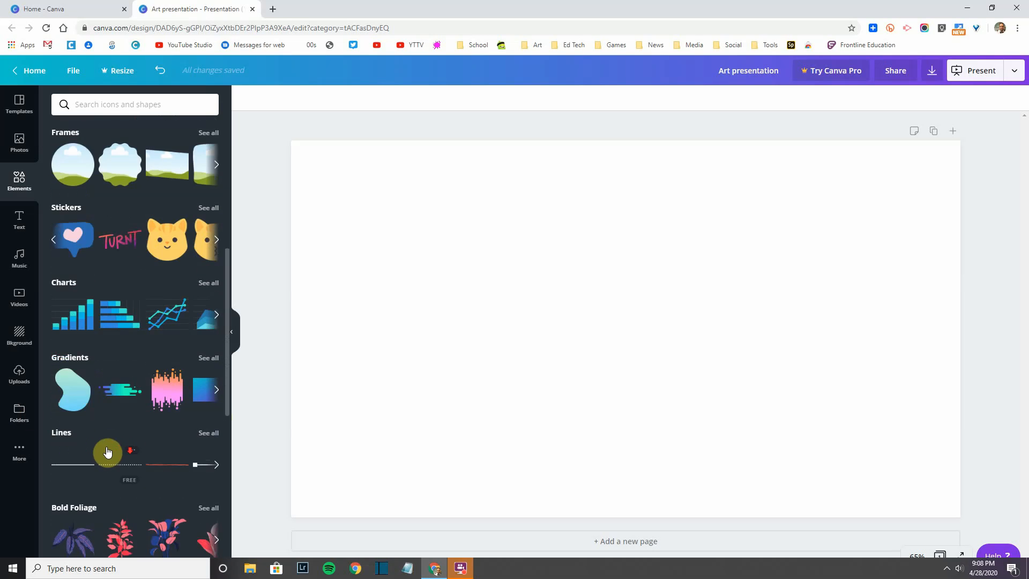
scroll(108, 452, "down", 5)
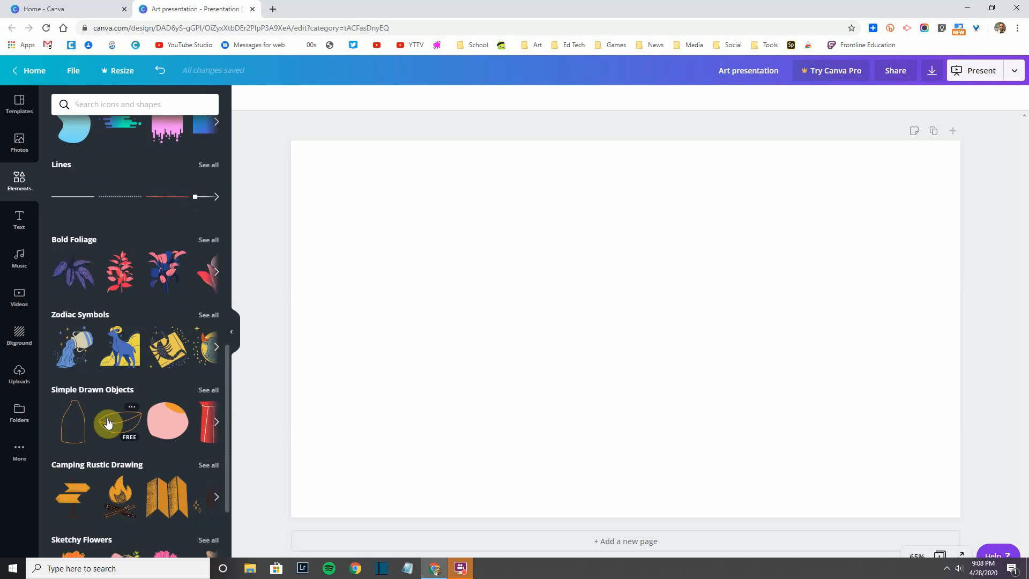
scroll(108, 423, "down", 10)
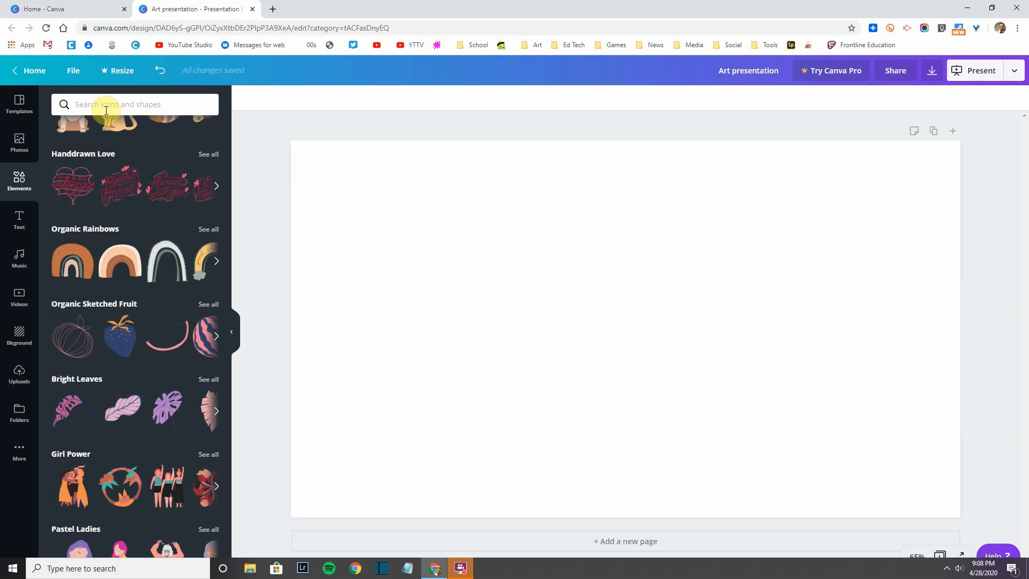
Step: Glance at the Text panel, scroll the Music tracks, and show the stock Videos library
left_click(19, 222)
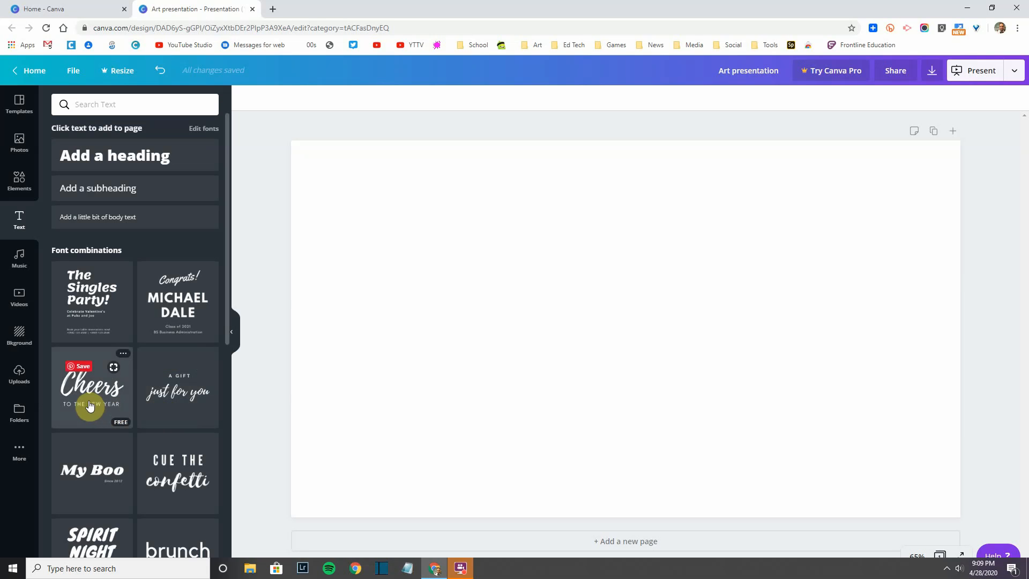
left_click(19, 260)
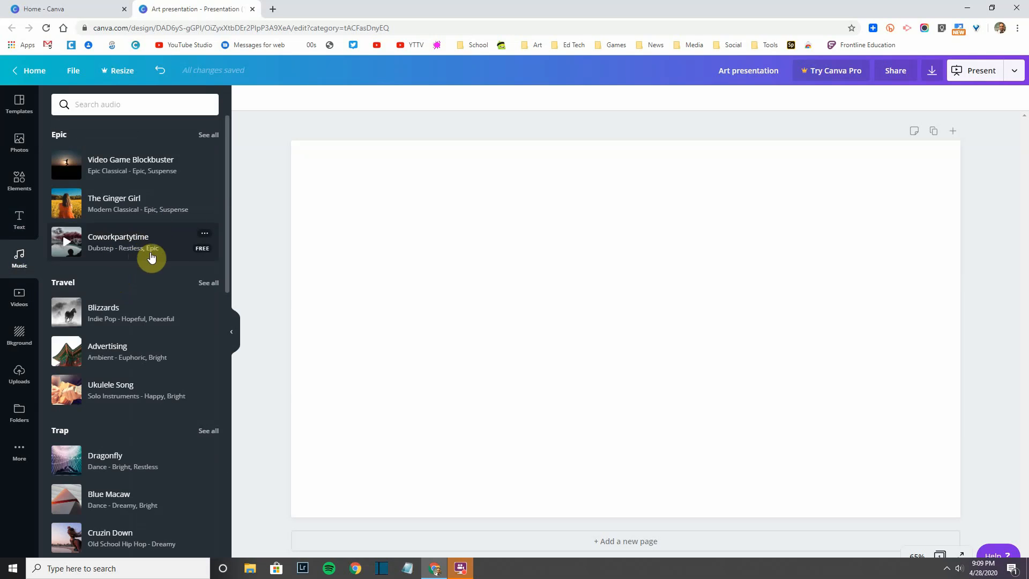
scroll(126, 323, "down", 6)
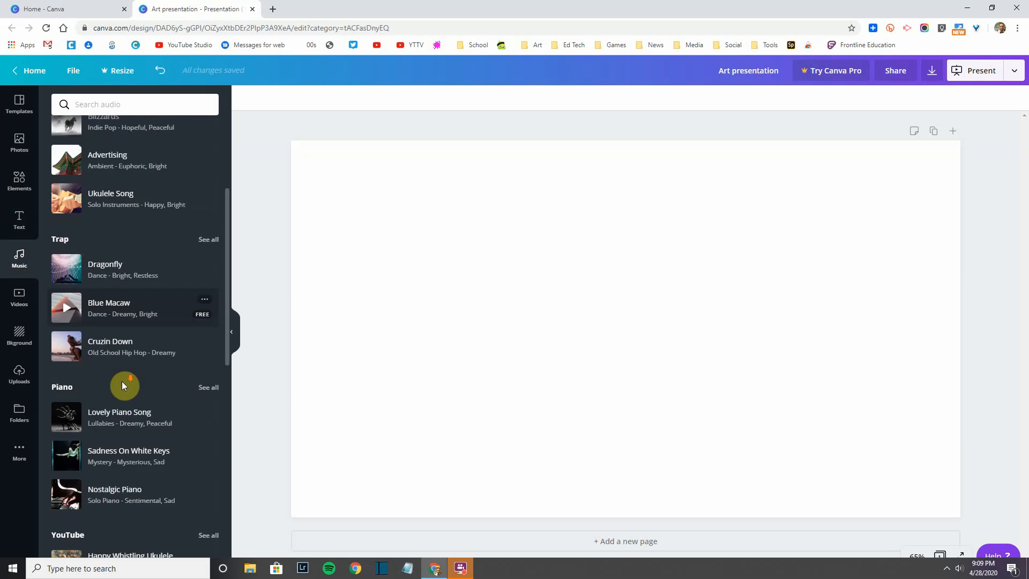
scroll(119, 395, "down", 4)
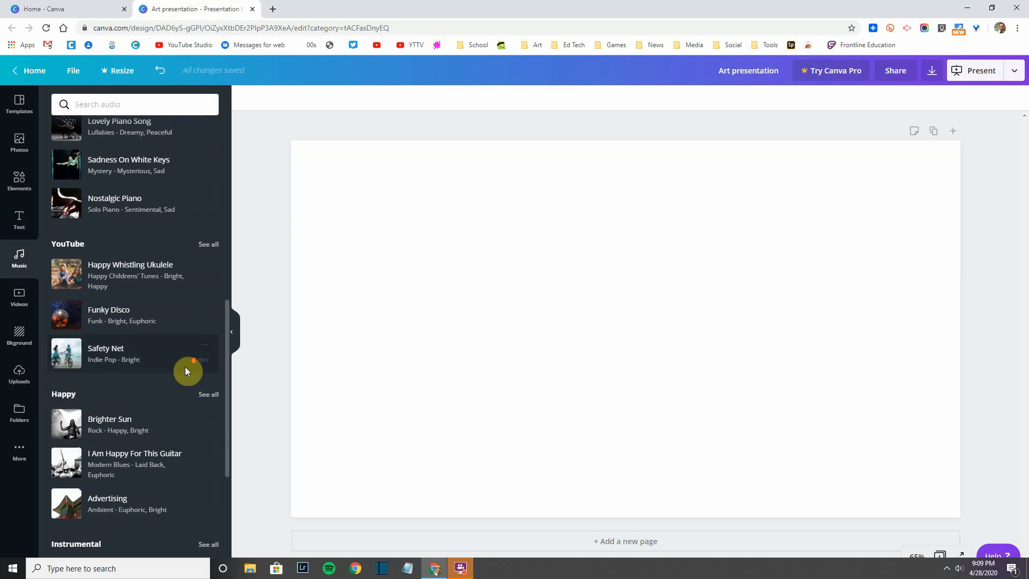
scroll(182, 370, "down", 2)
left_click(19, 300)
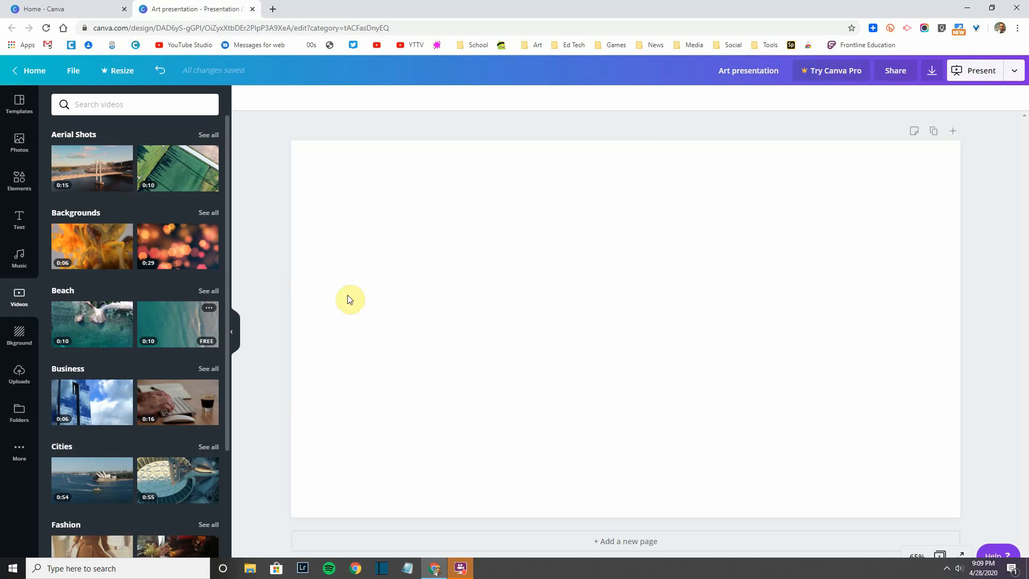
Step: Scroll through the Bkground designs, then show uploaded images like the mandalas and nautilus shell
scroll(119, 412, "down", 1)
scroll(117, 412, "down", 5)
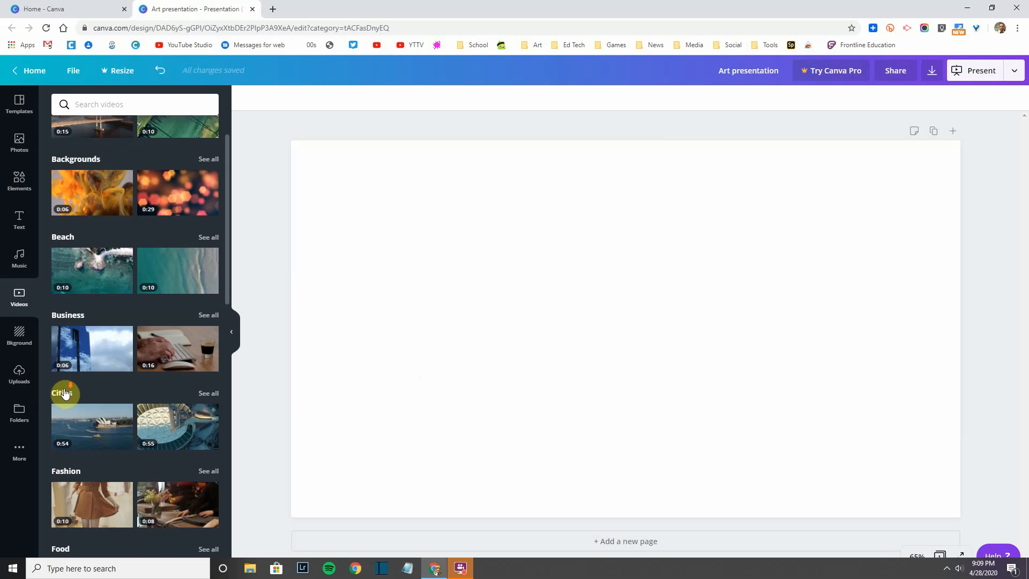
left_click(19, 335)
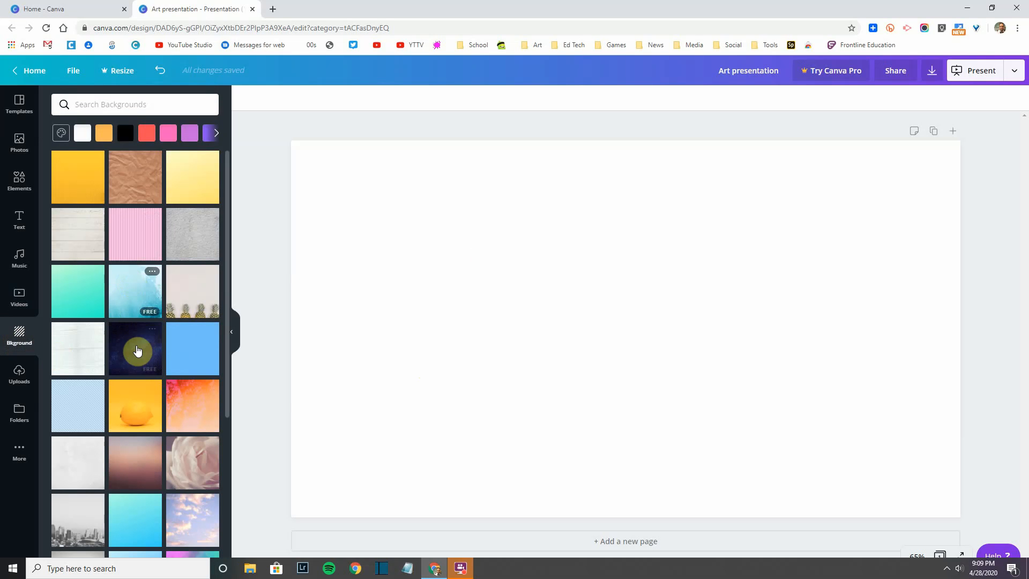
scroll(142, 280, "down", 5)
scroll(133, 313, "down", 4)
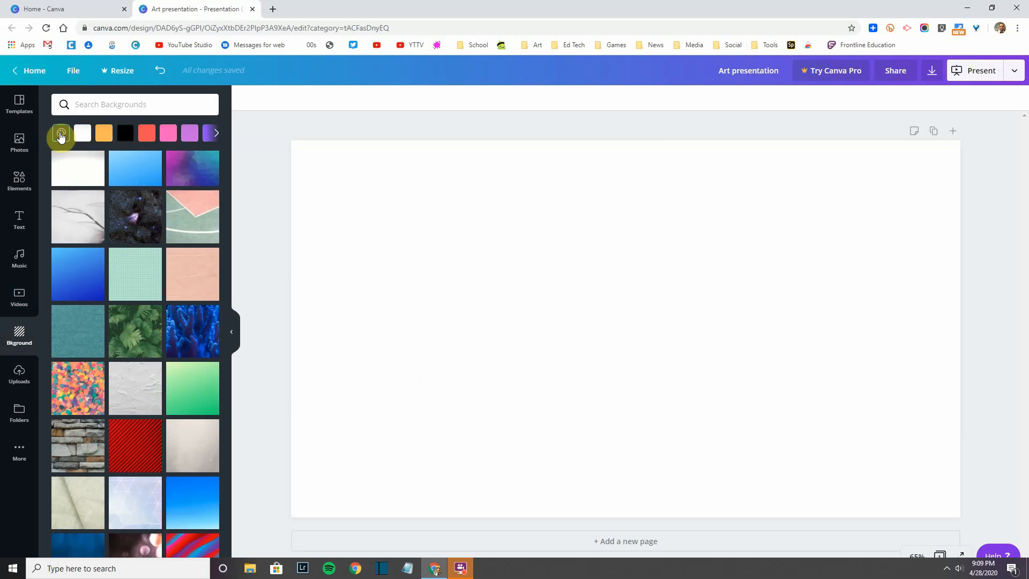
scroll(161, 375, "down", 10)
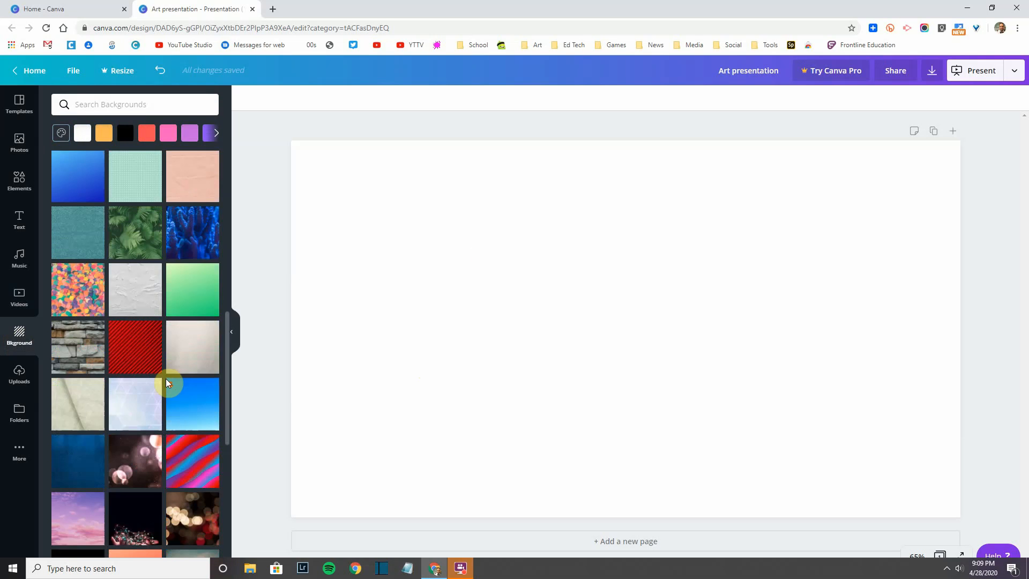
scroll(152, 424, "down", 6)
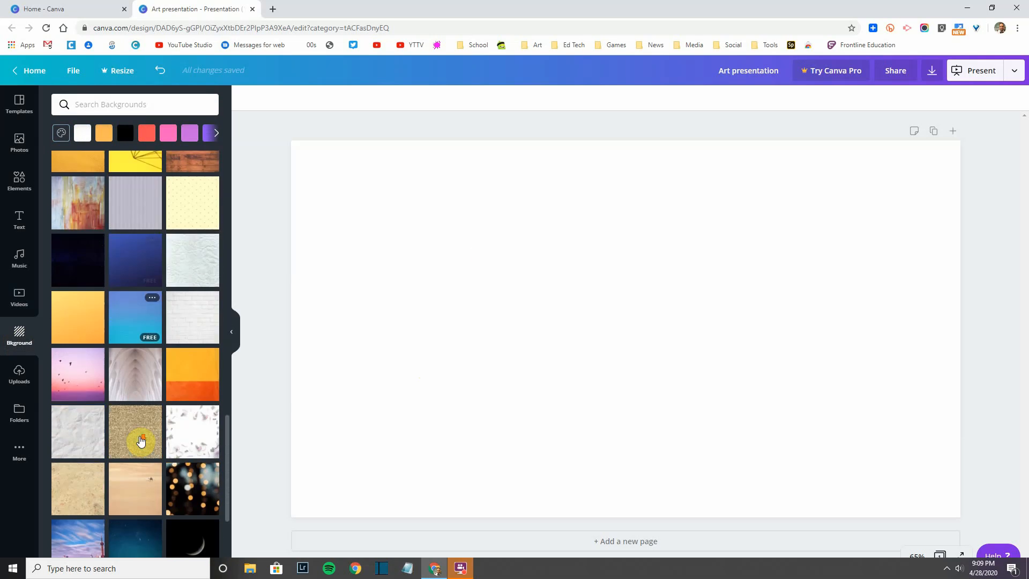
left_click(19, 374)
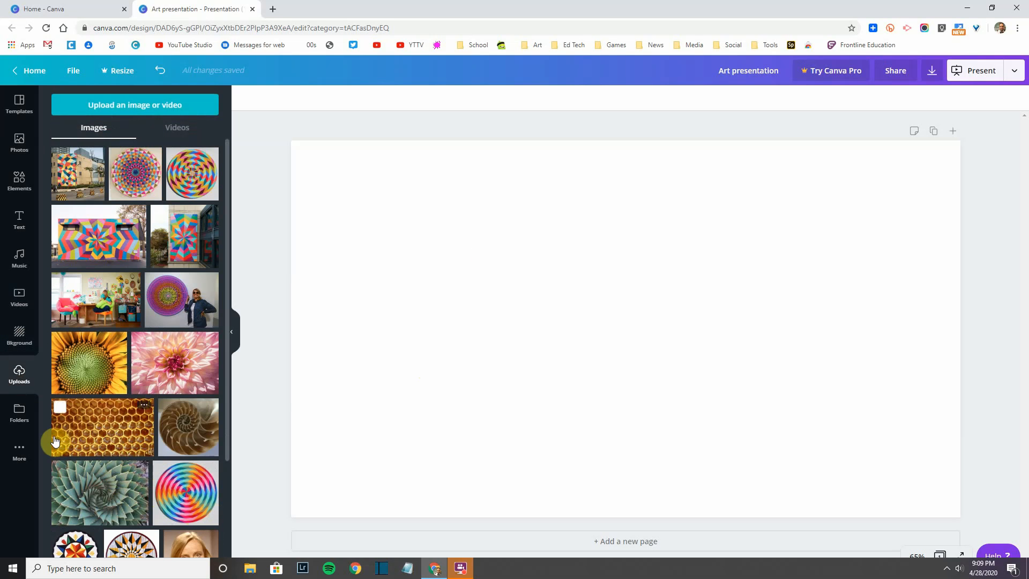
Step: Look at Folders and the More apps panel, then return to the presentation Templates list
left_click(18, 413)
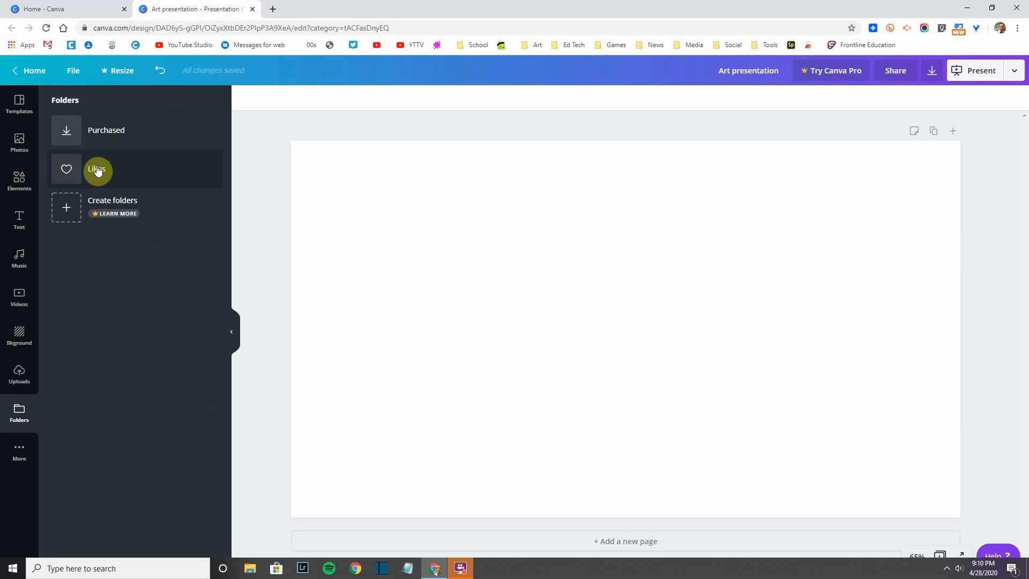
left_click(21, 456)
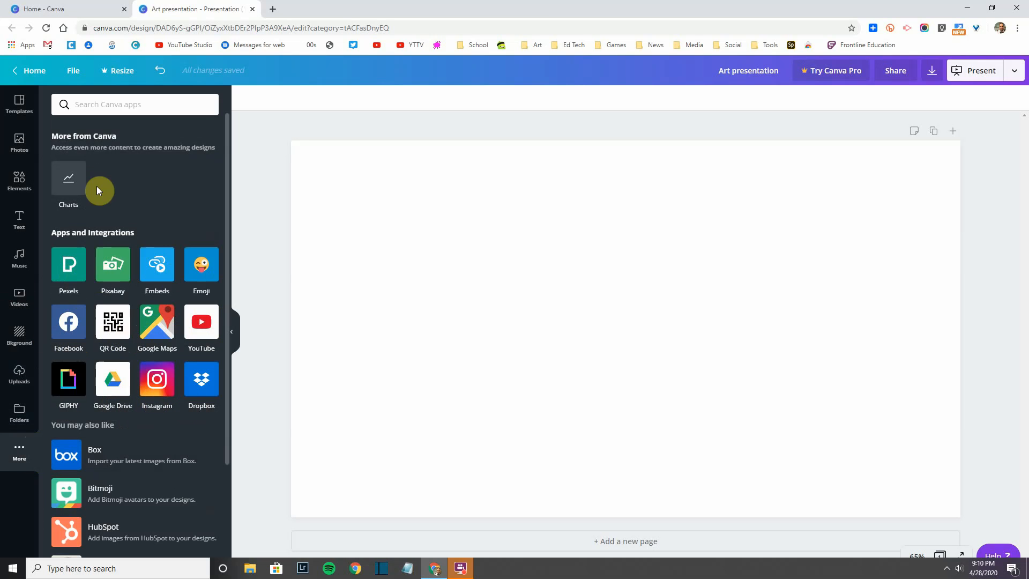
left_click(17, 108)
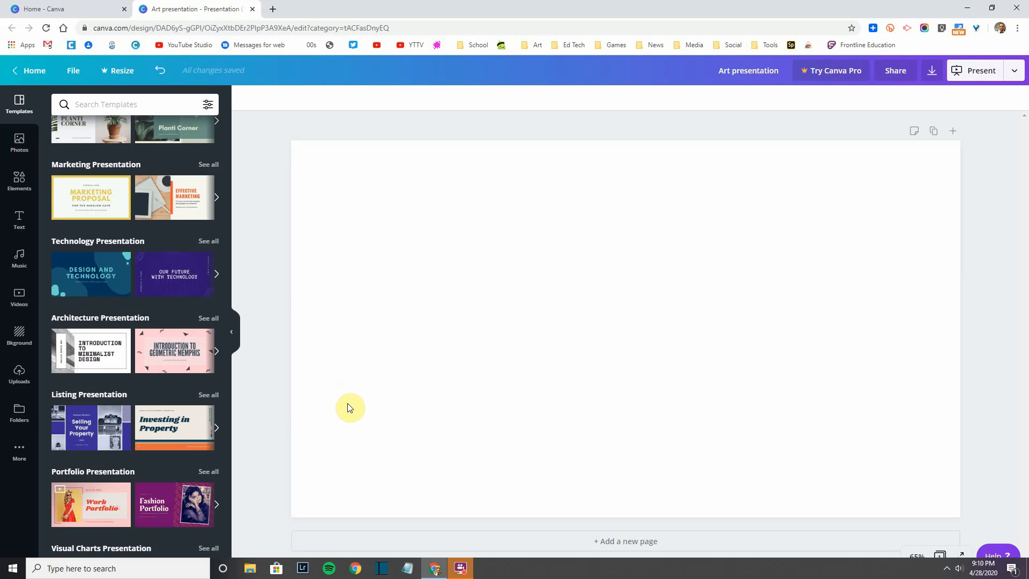
Step: Apply the dark blue bokeh design from the background designs to the slide
left_click(23, 343)
scroll(143, 432, "down", 6)
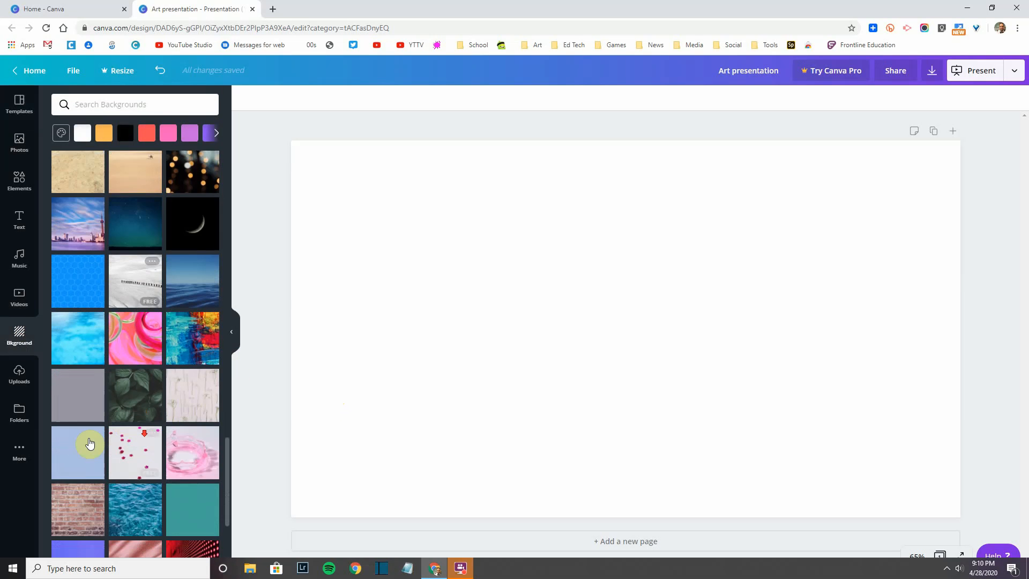
scroll(92, 445, "down", 1)
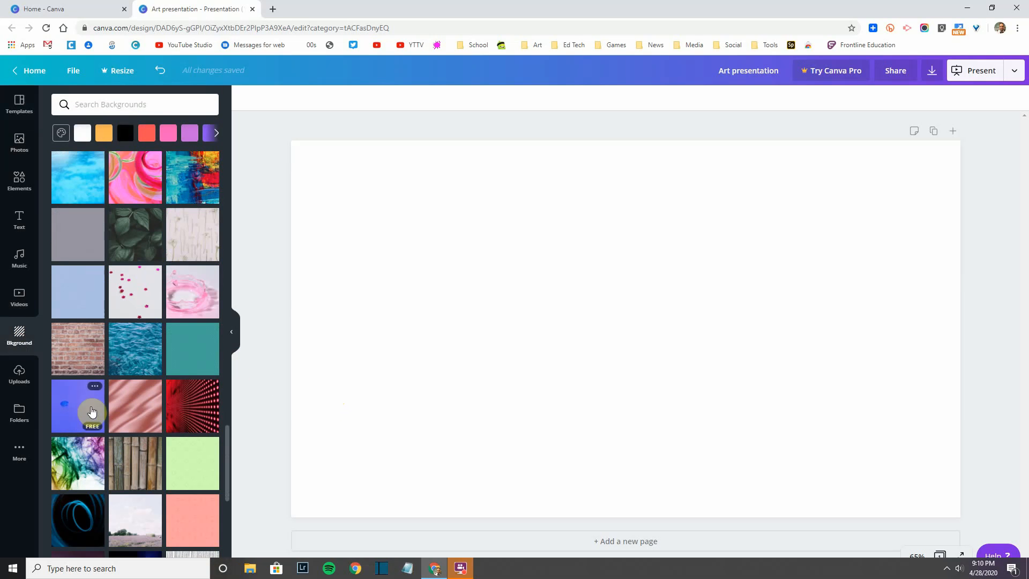
scroll(152, 421, "down", 5)
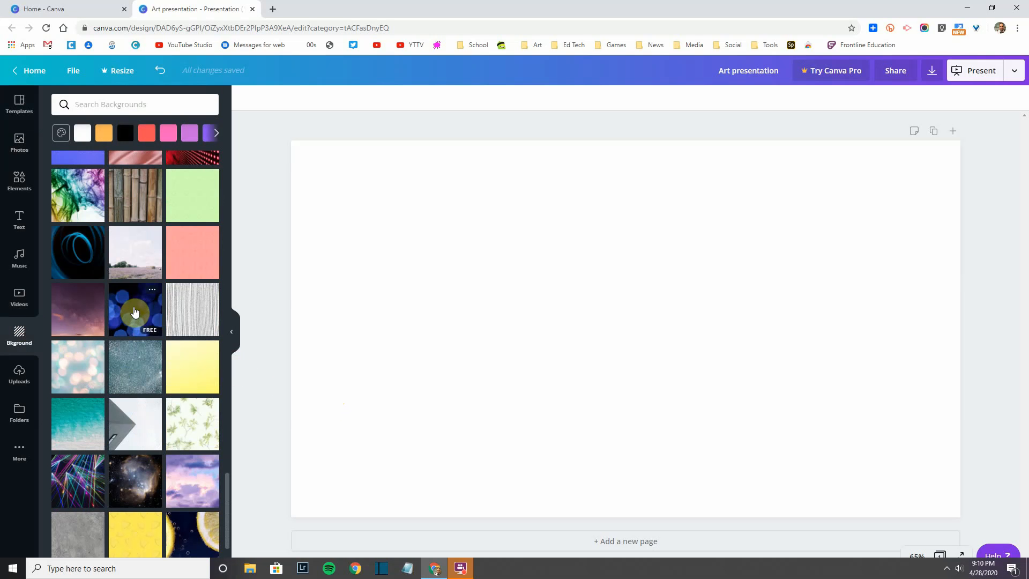
left_click(135, 312)
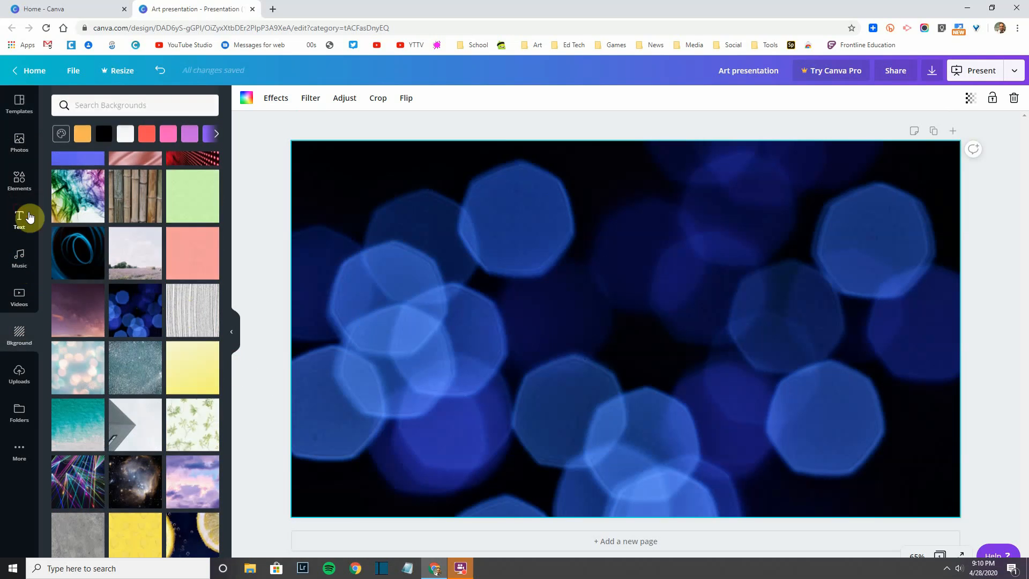
left_click(22, 217)
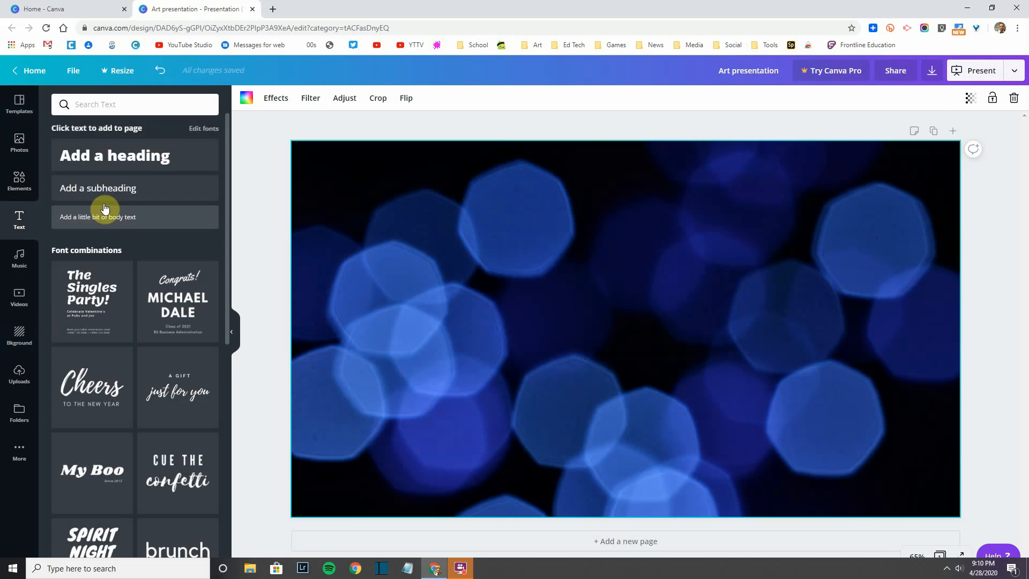
Step: Add a heading, move it higher on the slide and replace its text with 'ART presentation'
left_click(102, 165)
left_click_drag(558, 295, 558, 259)
left_click(556, 277)
triple_click(556, 277)
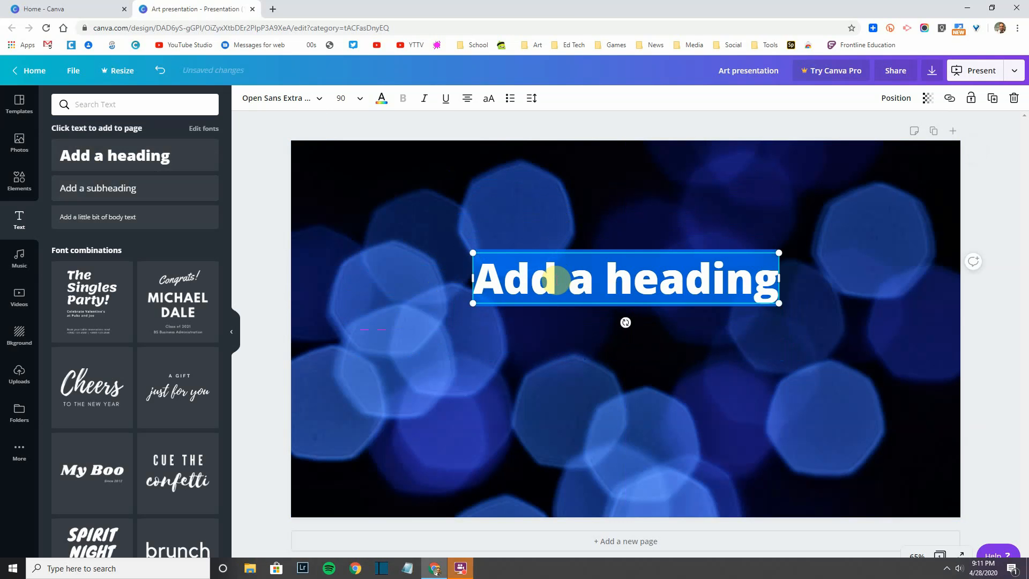
type("ART pre")
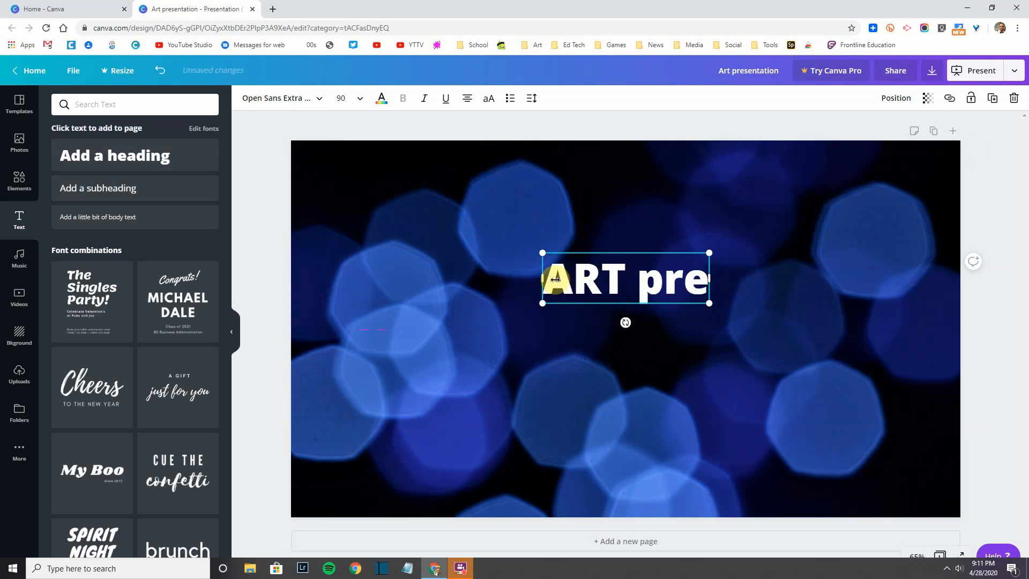
type("sentation")
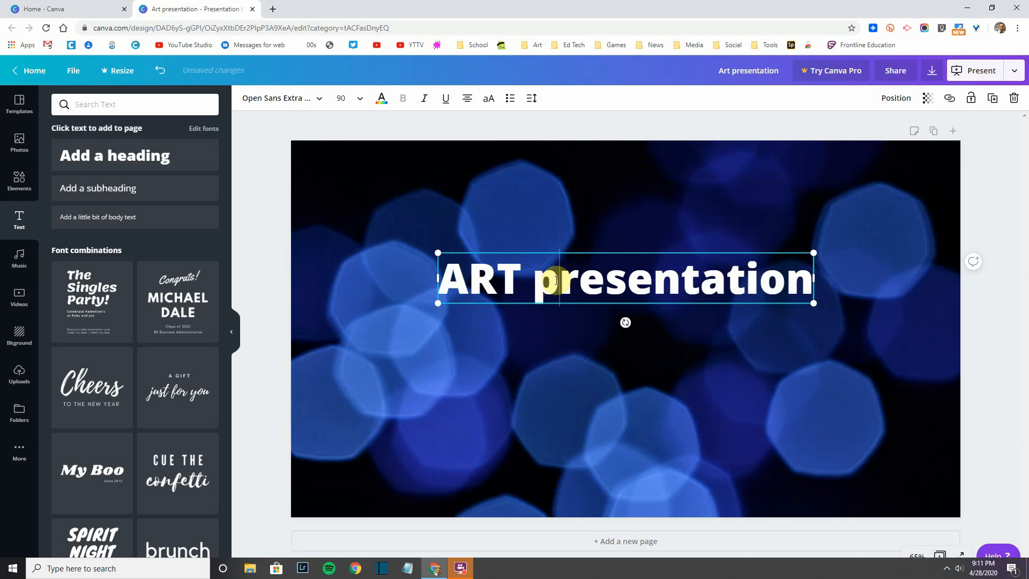
triple_click(555, 279)
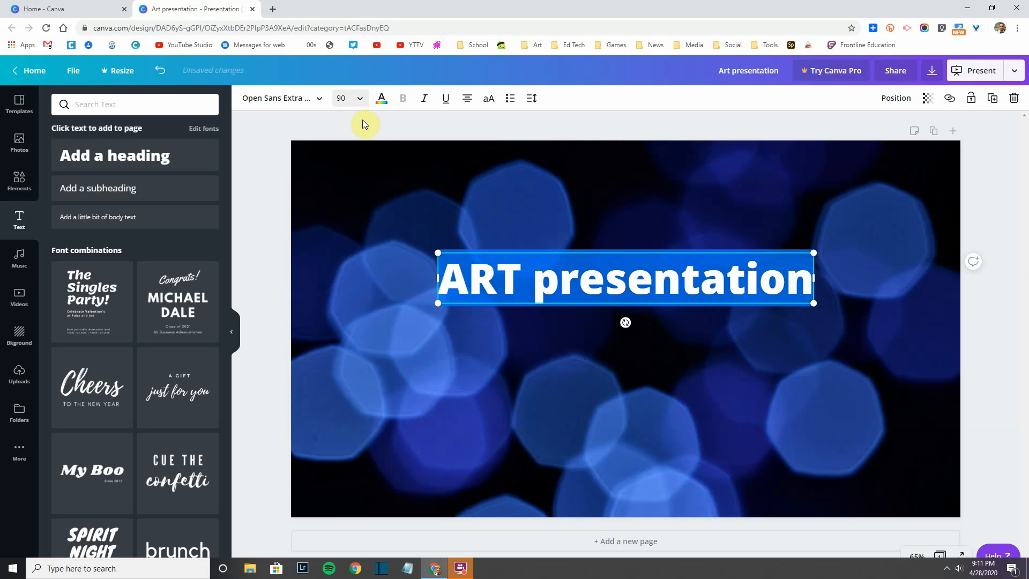
left_click(456, 278)
left_click_drag(521, 276, 439, 276)
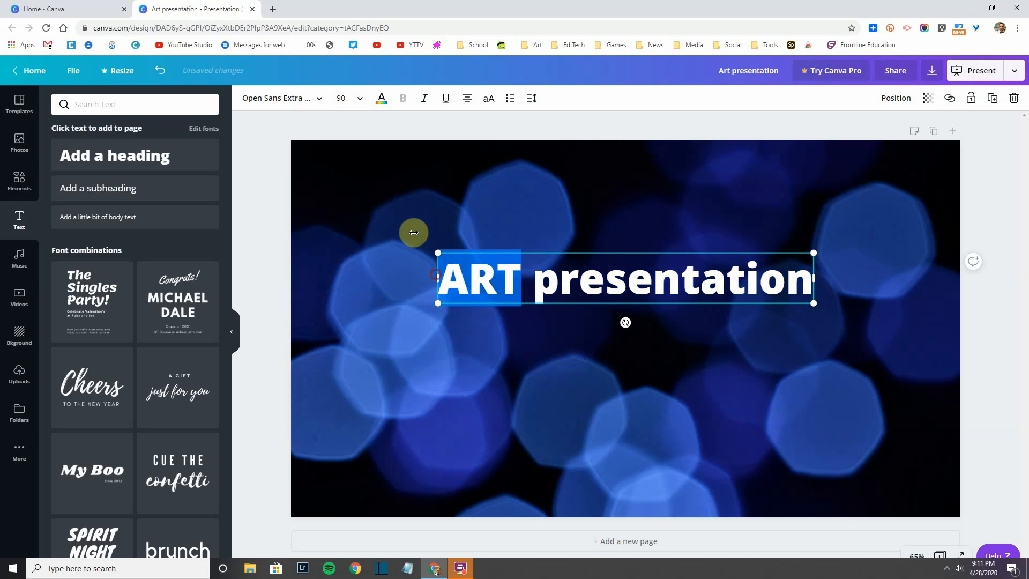
Step: Set the whole 'ART presentation' heading in the Shrikhand font, undoing the Horizon attempt
left_click(314, 103)
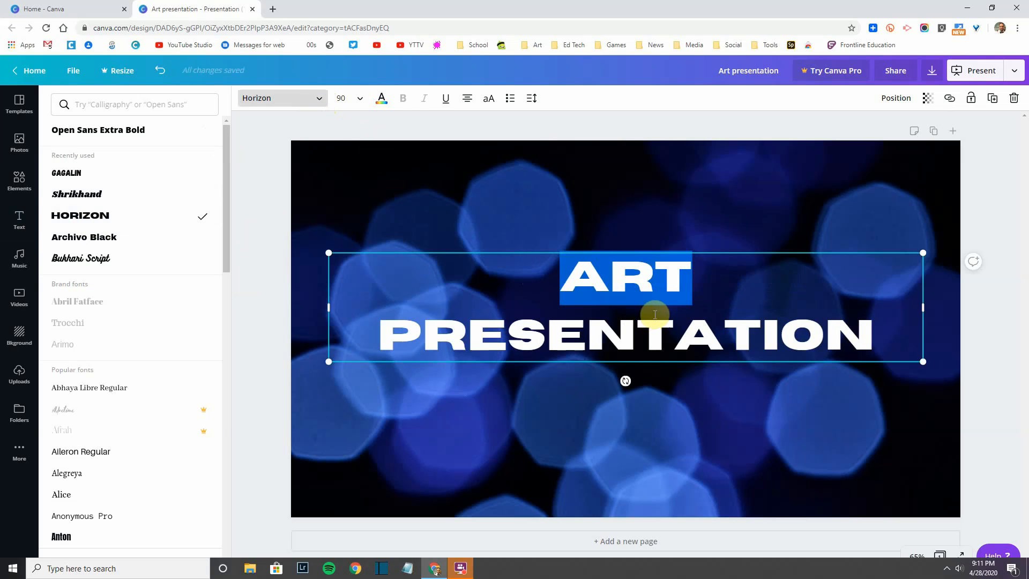
key("ctrl+z")
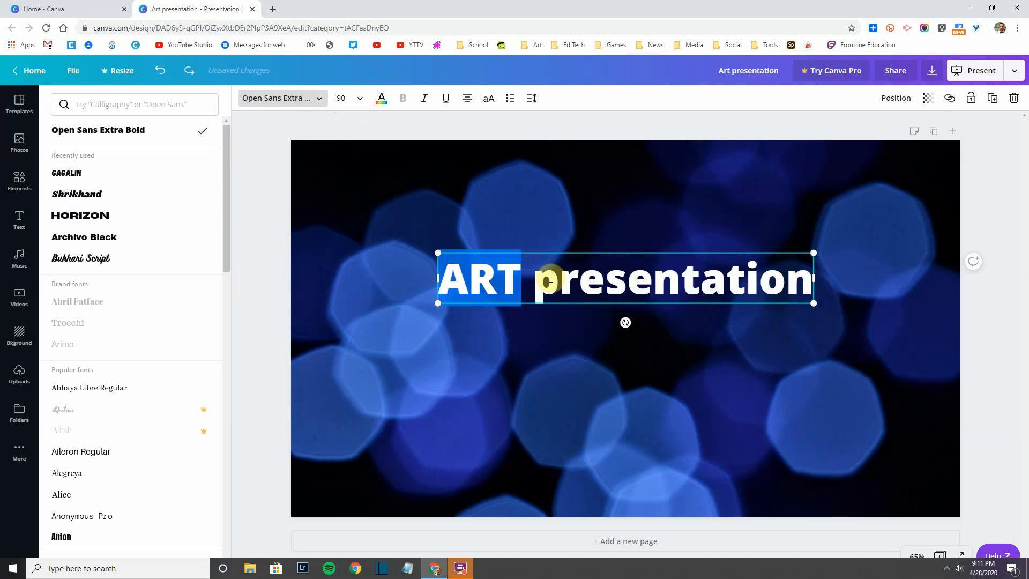
triple_click(523, 278)
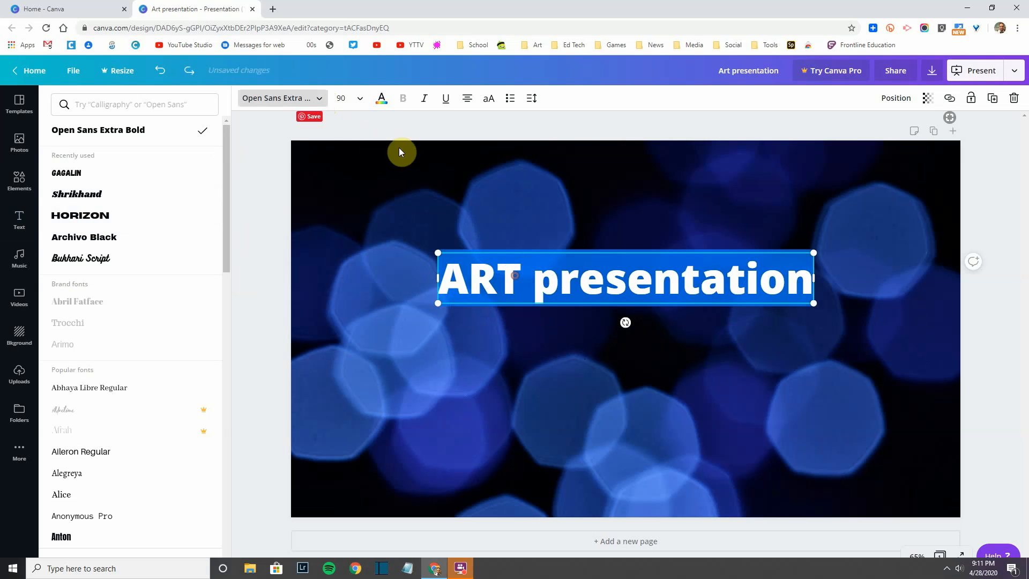
left_click(312, 105)
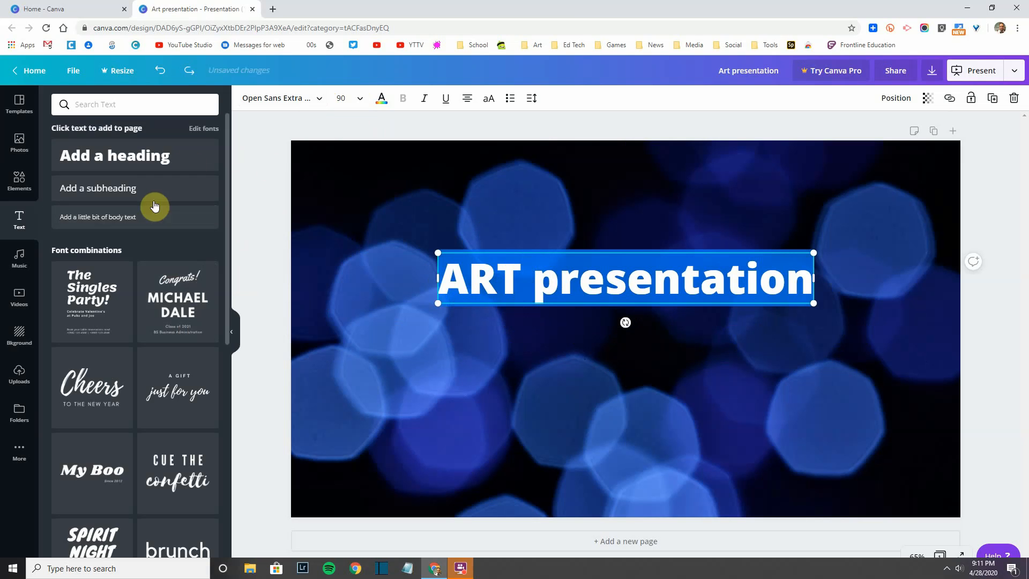
left_click(316, 102)
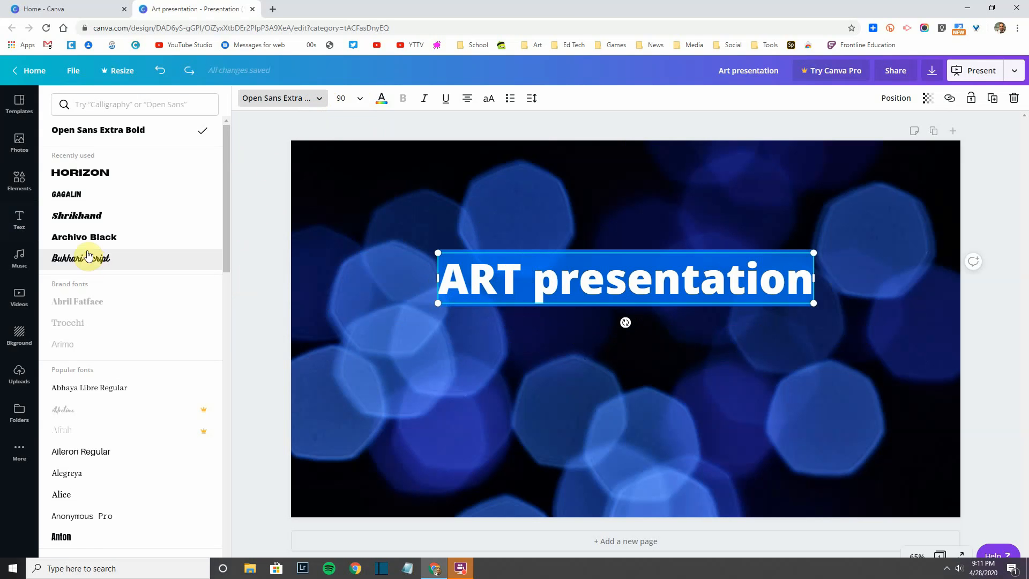
left_click(82, 220)
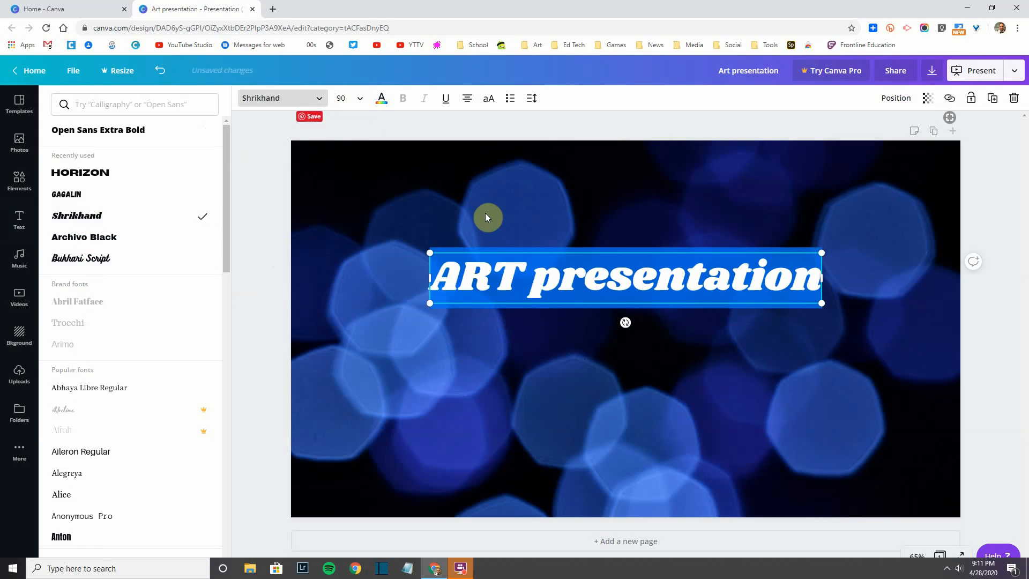
Step: Colour the title text yellow-orange and deselect it
left_click(380, 102)
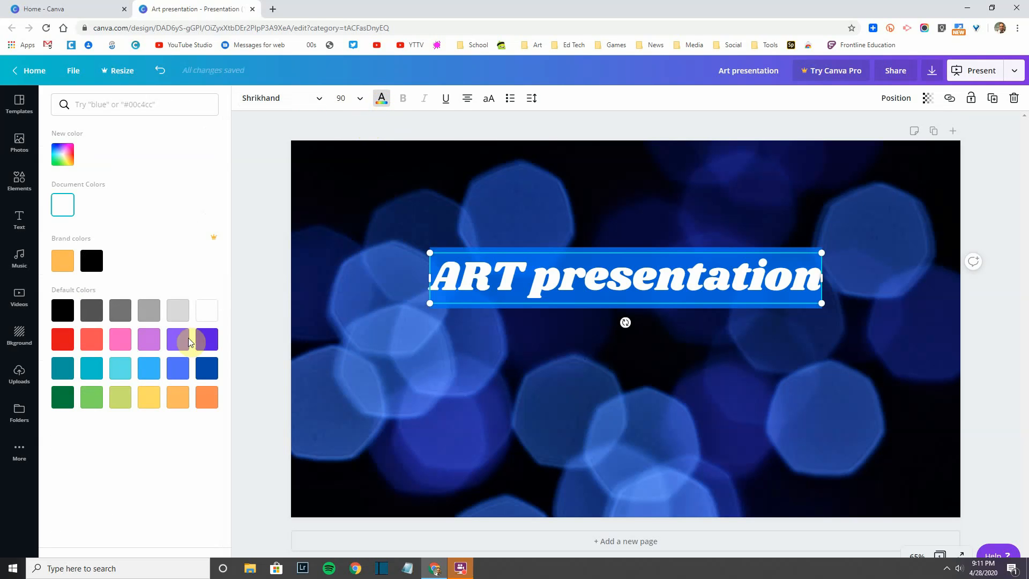
left_click(59, 262)
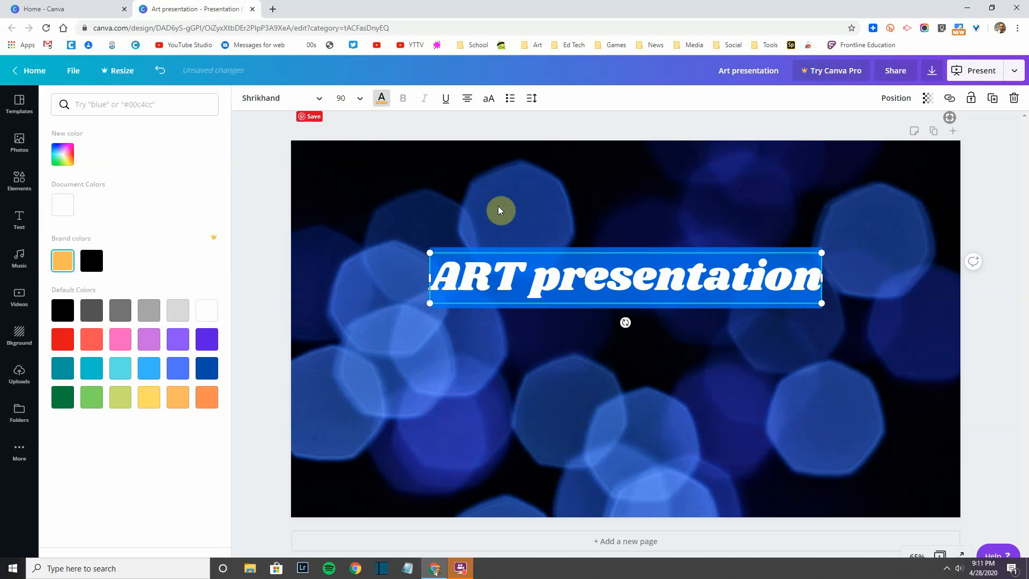
left_click(545, 282)
double_click(547, 284)
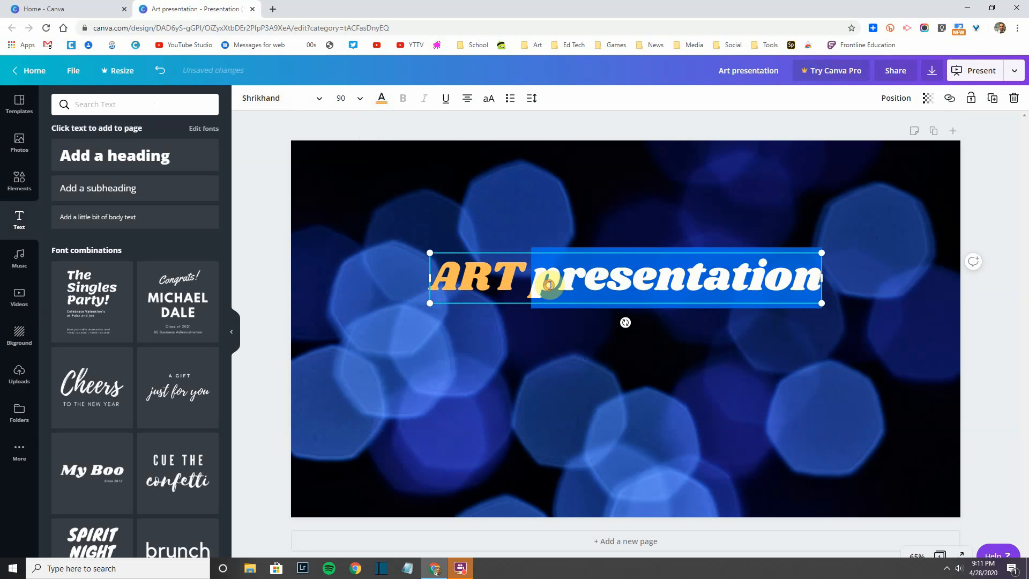
left_click(547, 334)
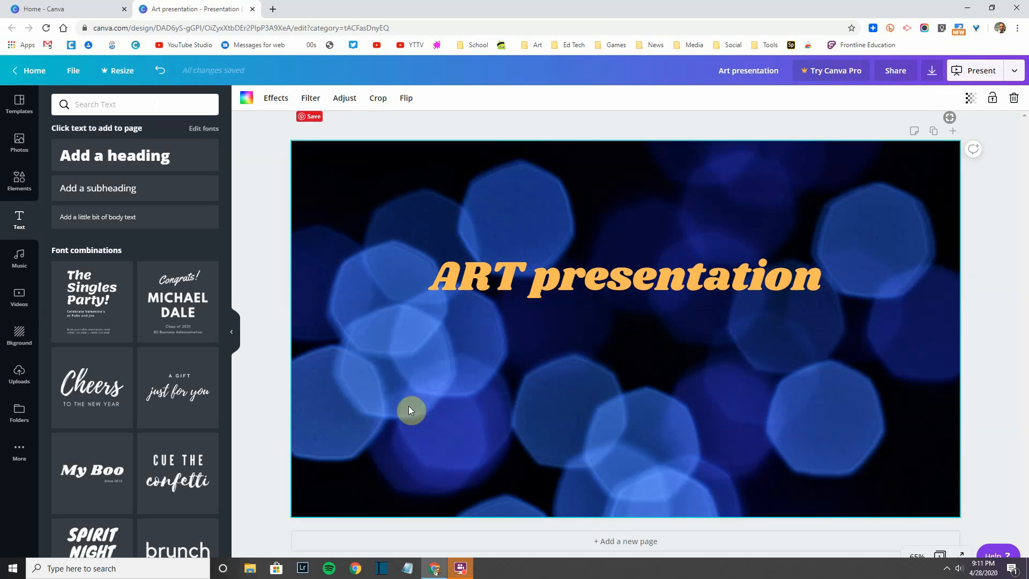
Step: Add a subheading with the presenter's name at the slide's lower right, set in Bukhari Script
double_click(105, 193)
left_click(560, 332)
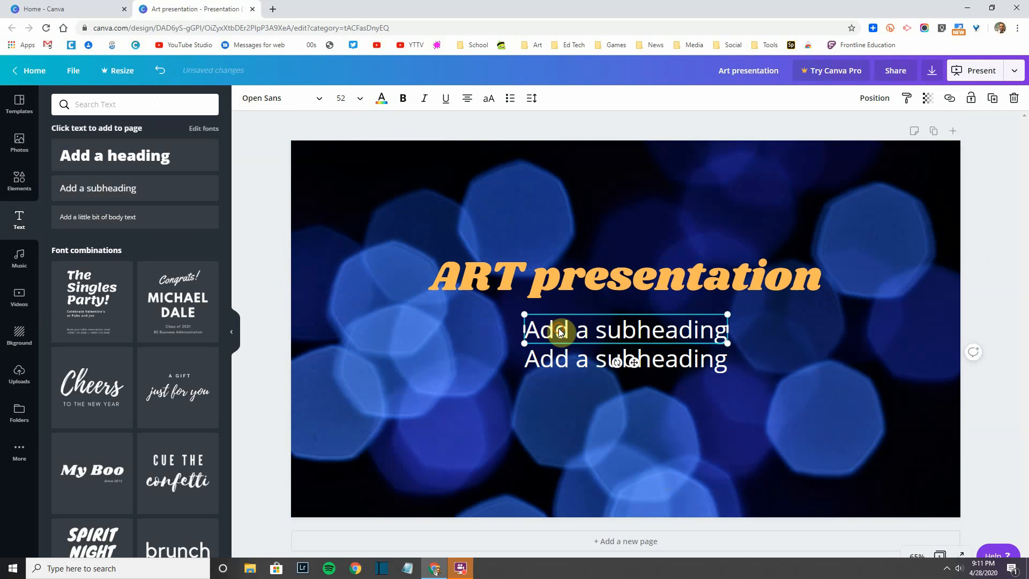
key("ctrl+z")
key("ctrl+z")
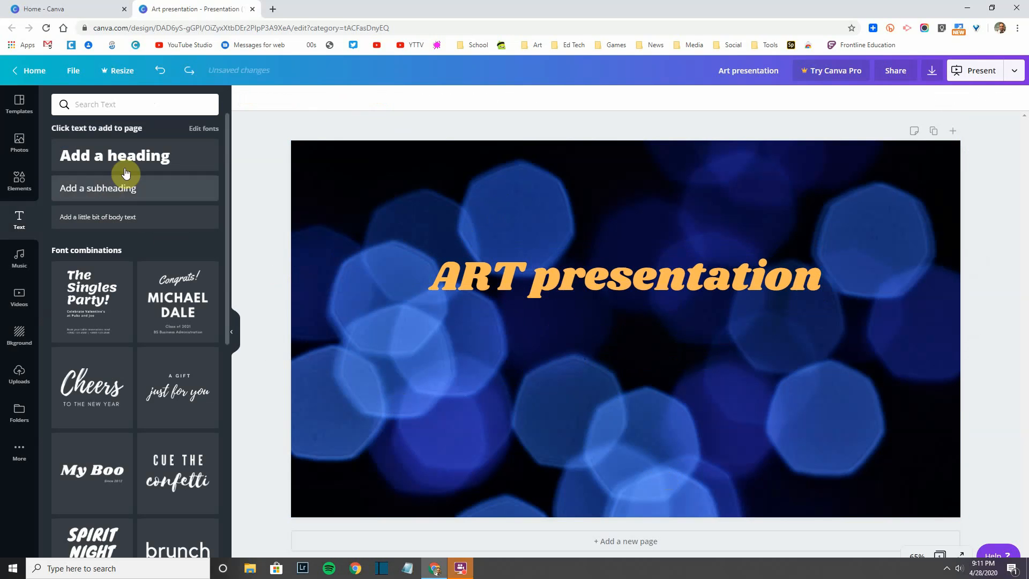
left_click(126, 189)
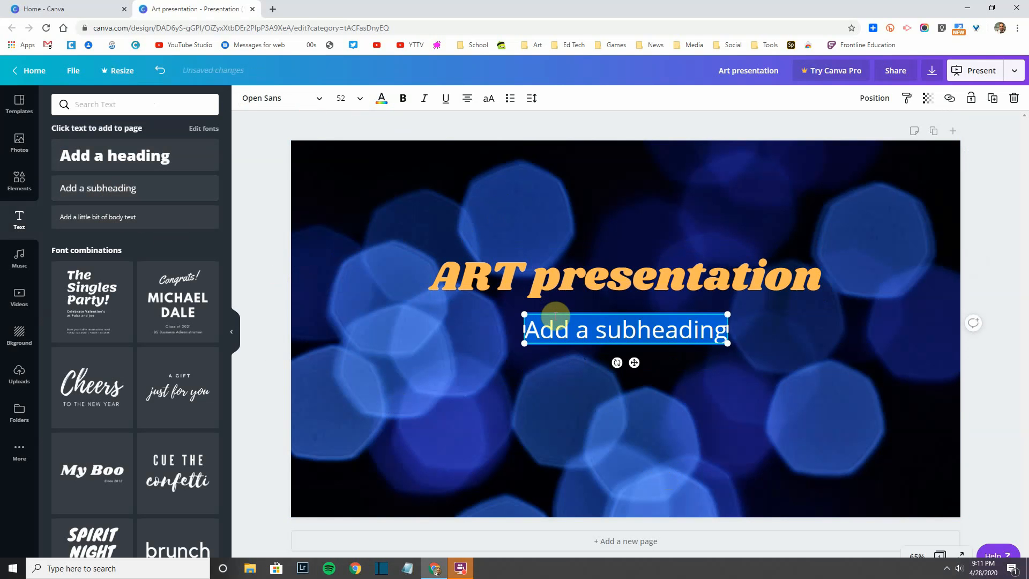
left_click_drag(554, 312, 751, 465)
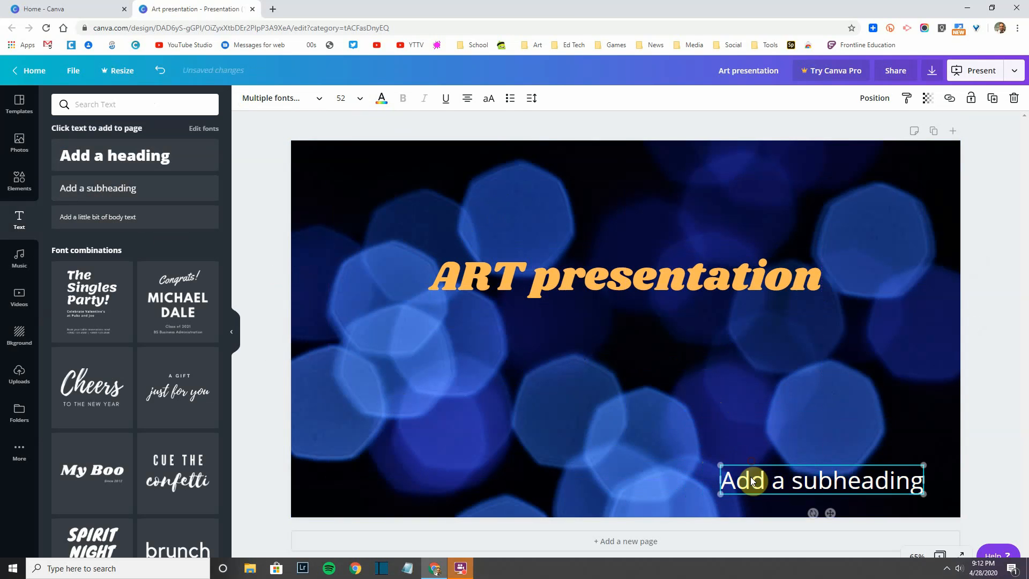
type("M")
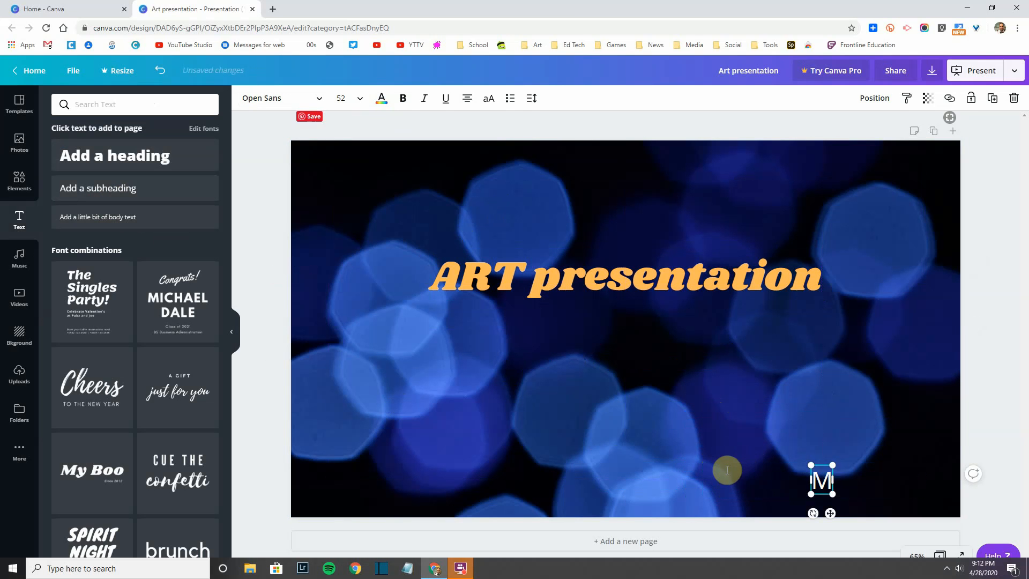
type("r.Blais")
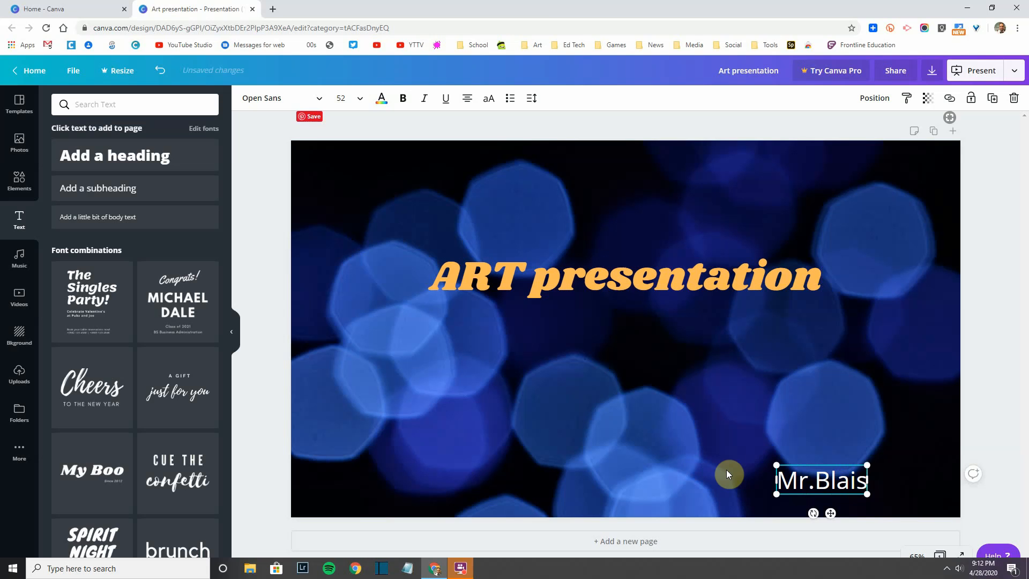
triple_click(826, 478)
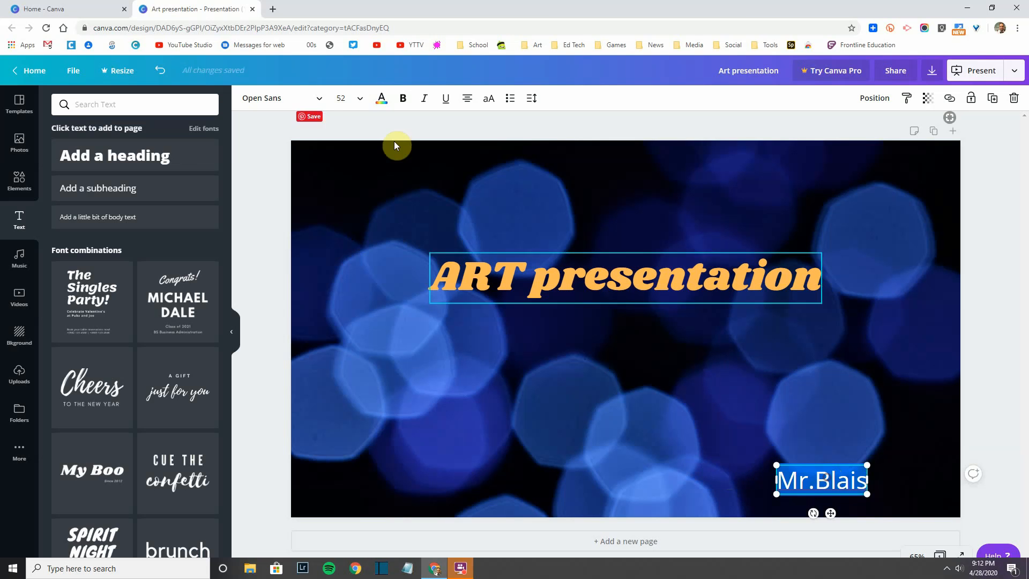
left_click(317, 104)
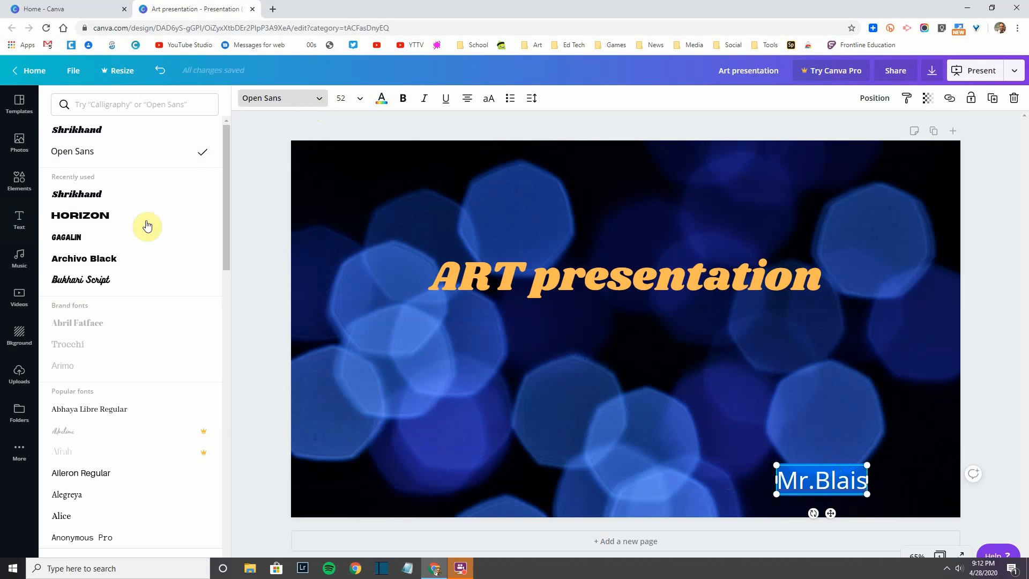
left_click(81, 280)
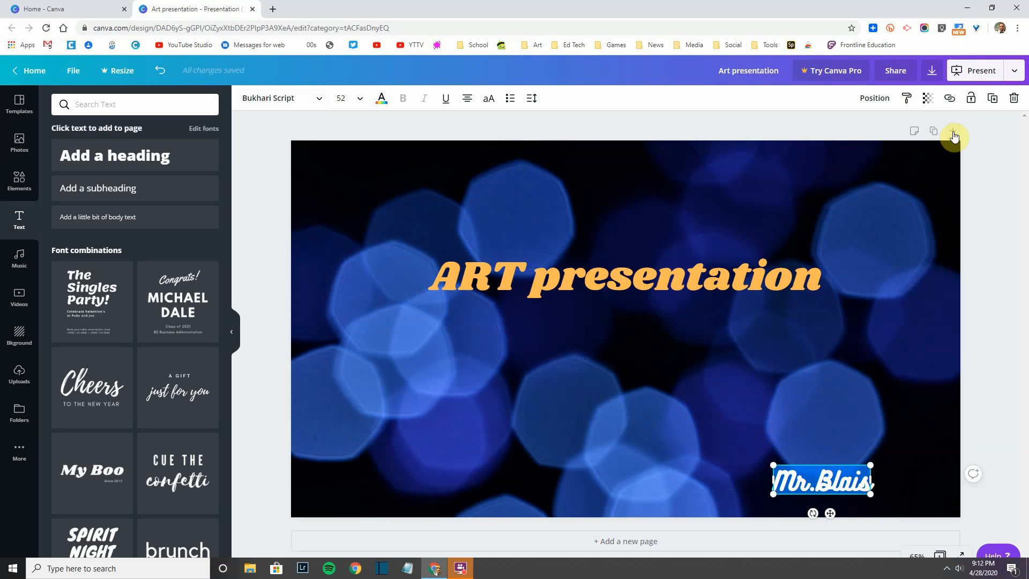
Step: Add a second page and place a 480 by 480 circle shape near its centre
left_click(637, 543)
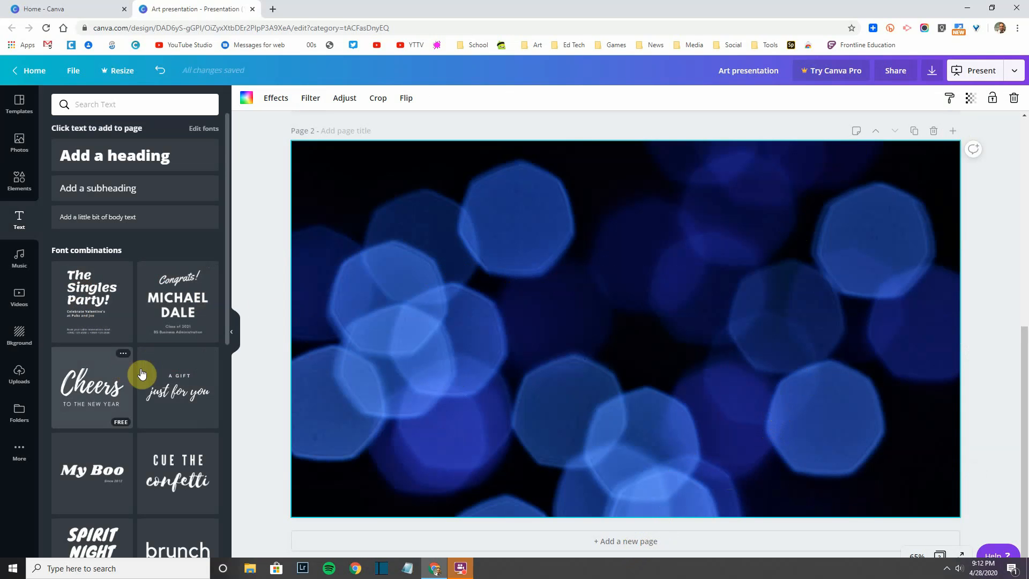
left_click(20, 189)
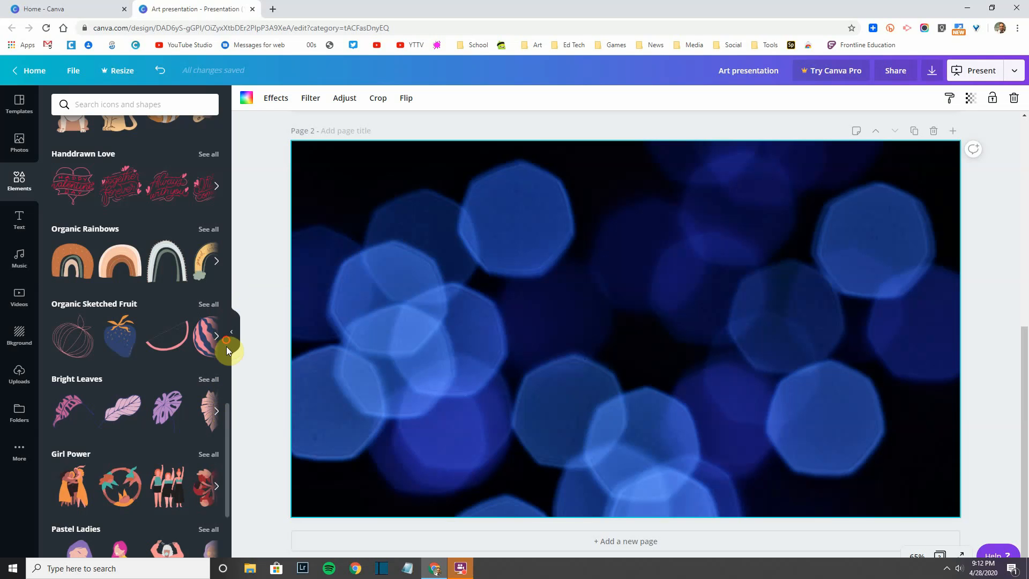
scroll(227, 397, "up", 1)
left_click_drag(230, 381, 233, 101)
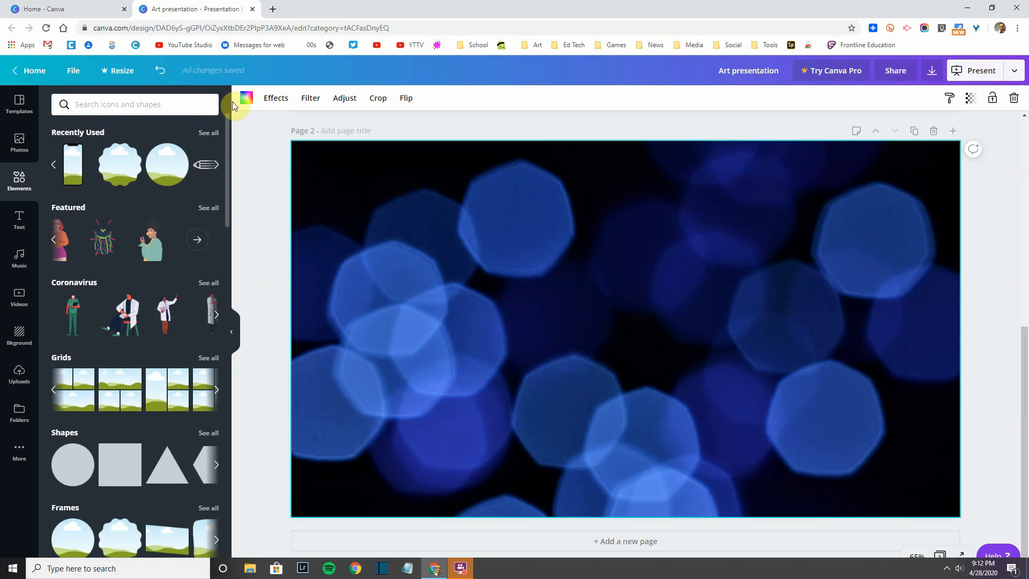
left_click(73, 468)
left_click_drag(521, 227, 561, 266)
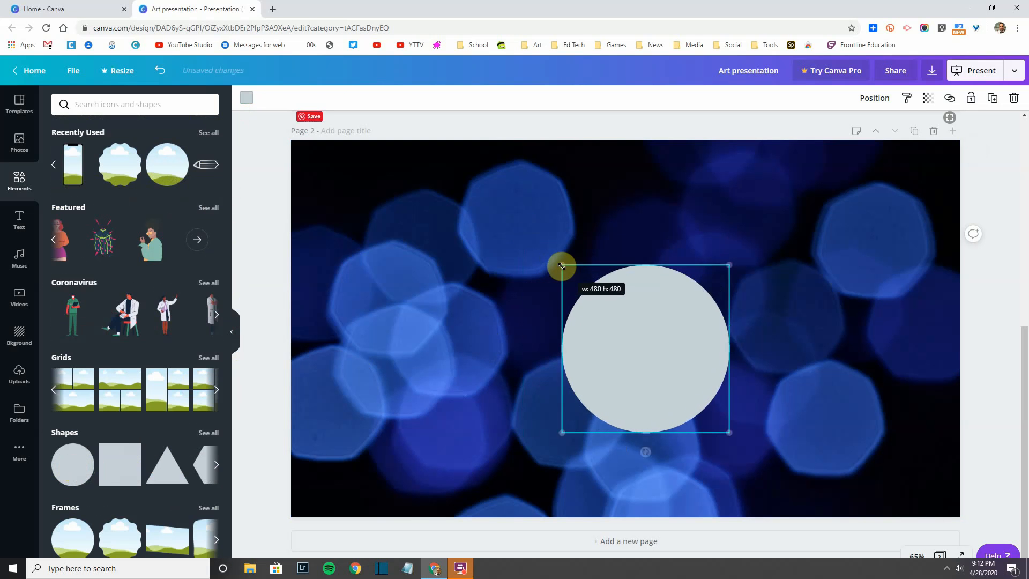
left_click_drag(620, 317, 592, 288)
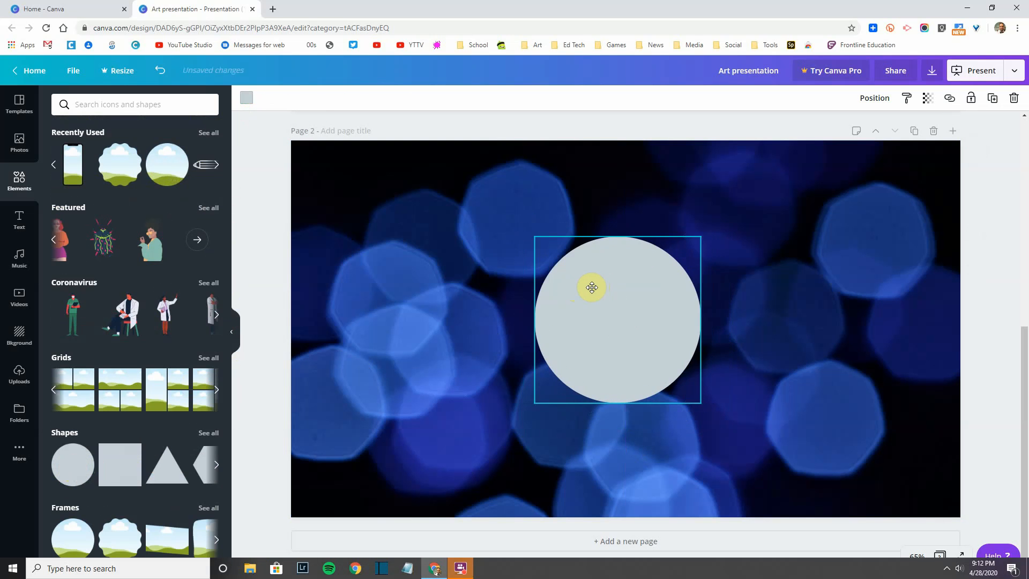
Step: Make the circle yellow and enlarge it to 546 by 546
left_click(246, 98)
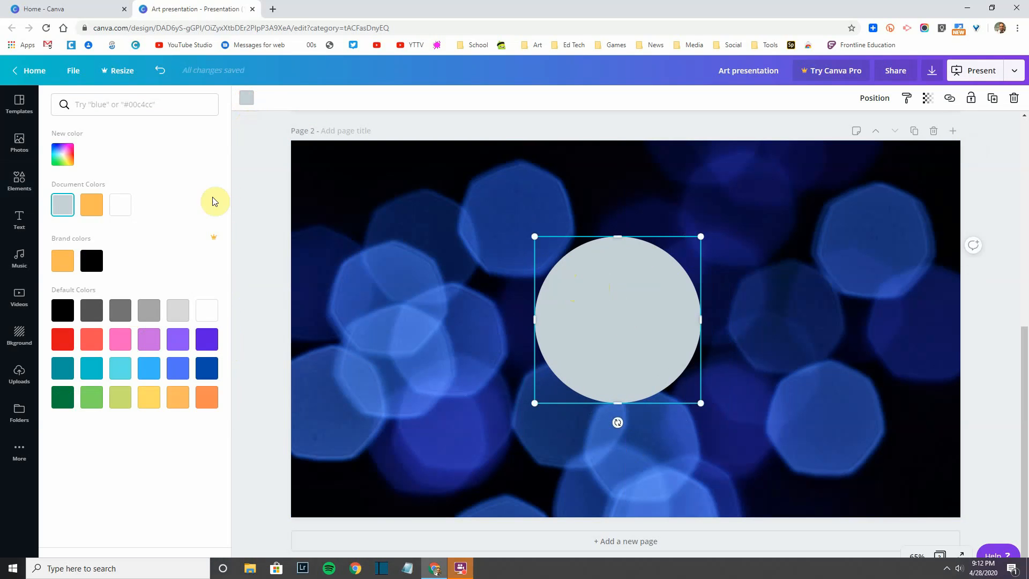
left_click(149, 407)
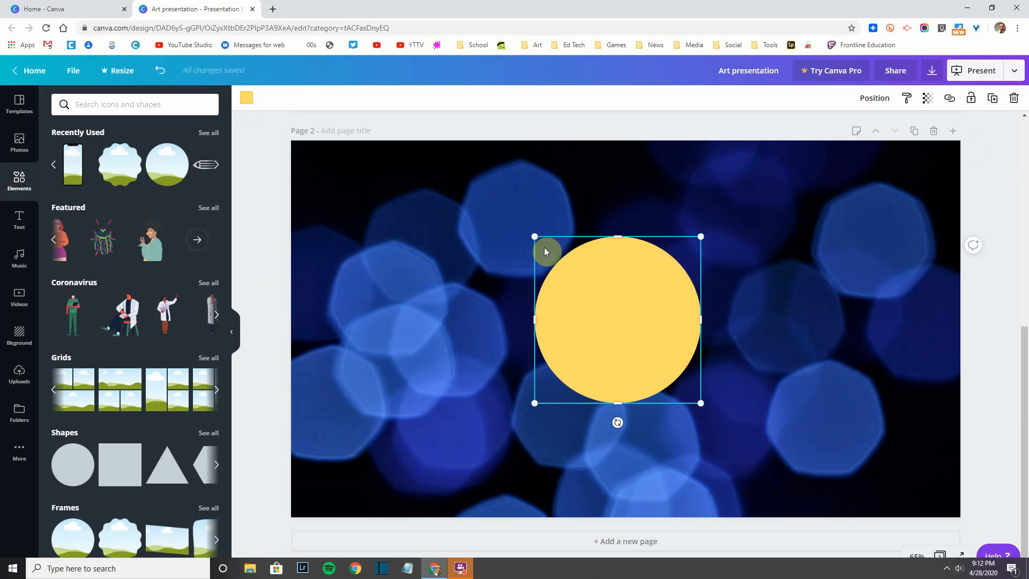
left_click_drag(535, 234, 502, 222)
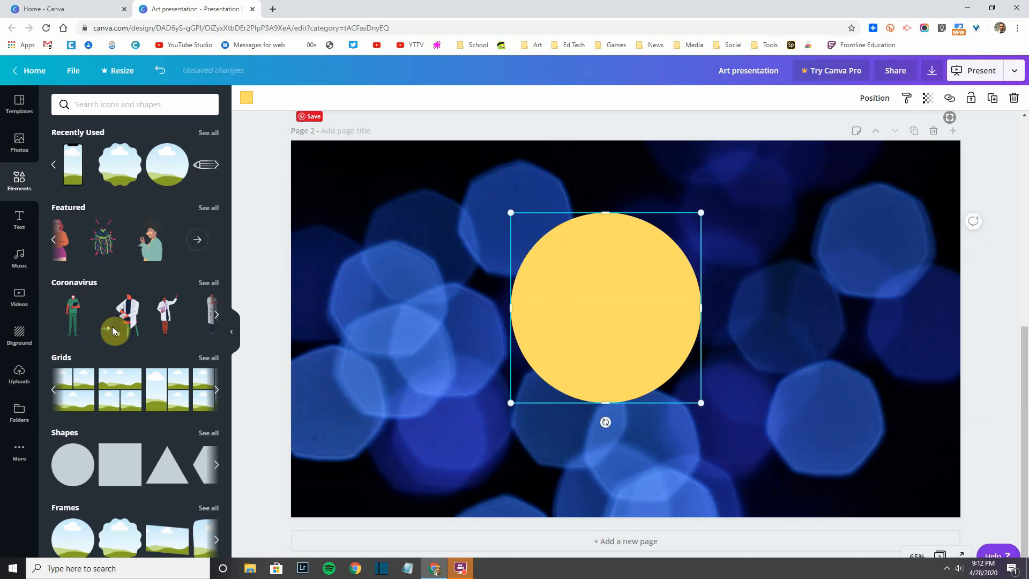
Step: Add the Cheers font combination onto the circle and make the Cheers text white
left_click(19, 224)
scroll(135, 423, "down", 2)
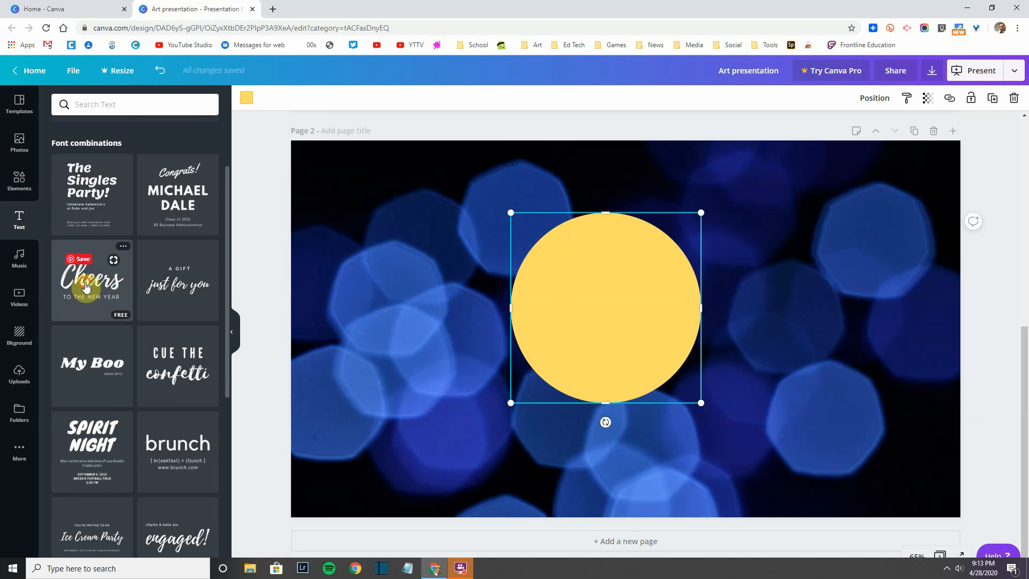
left_click(553, 295)
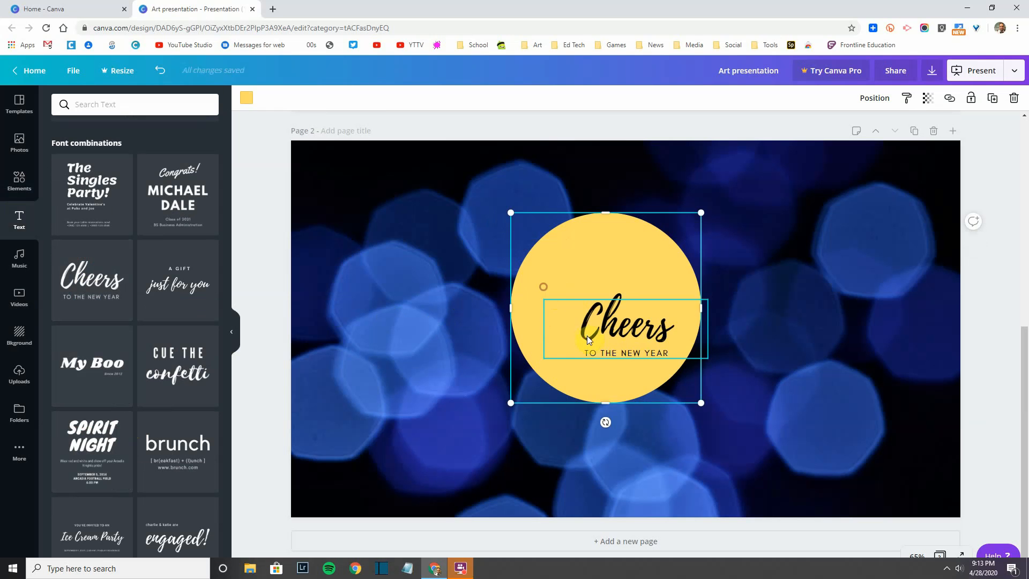
left_click_drag(587, 334, 588, 304)
double_click(588, 305)
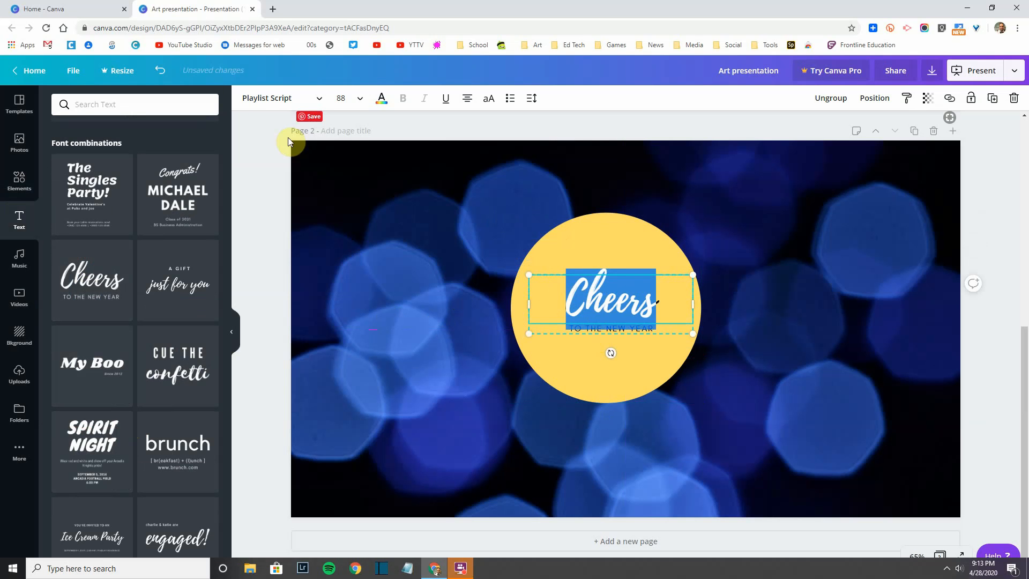
left_click(317, 98)
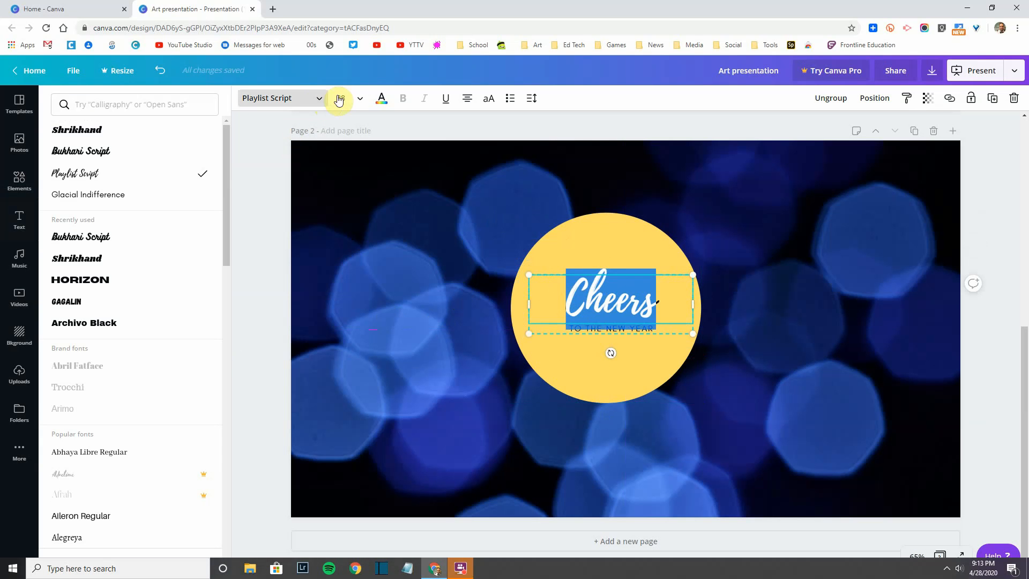
left_click(382, 100)
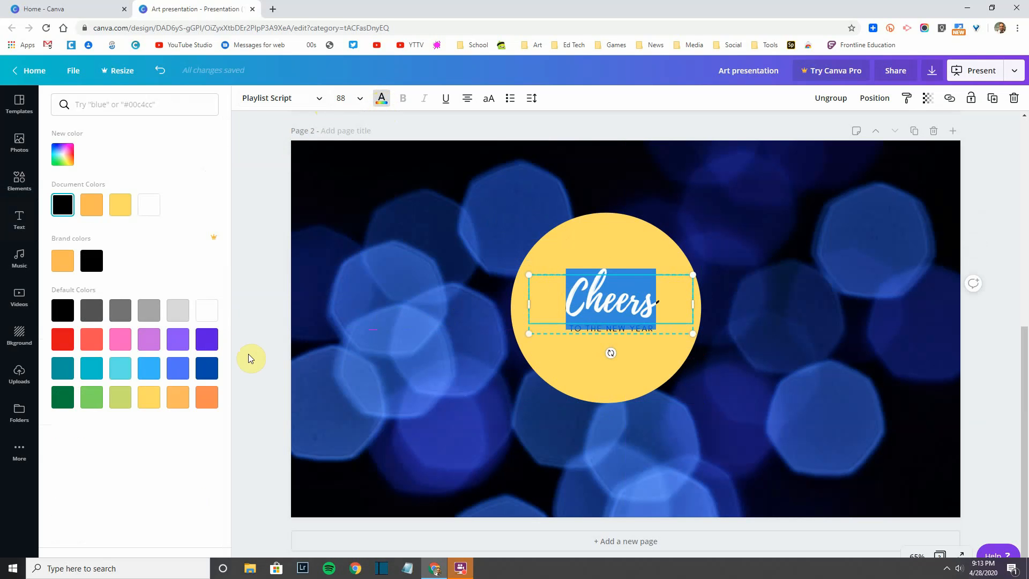
left_click(207, 310)
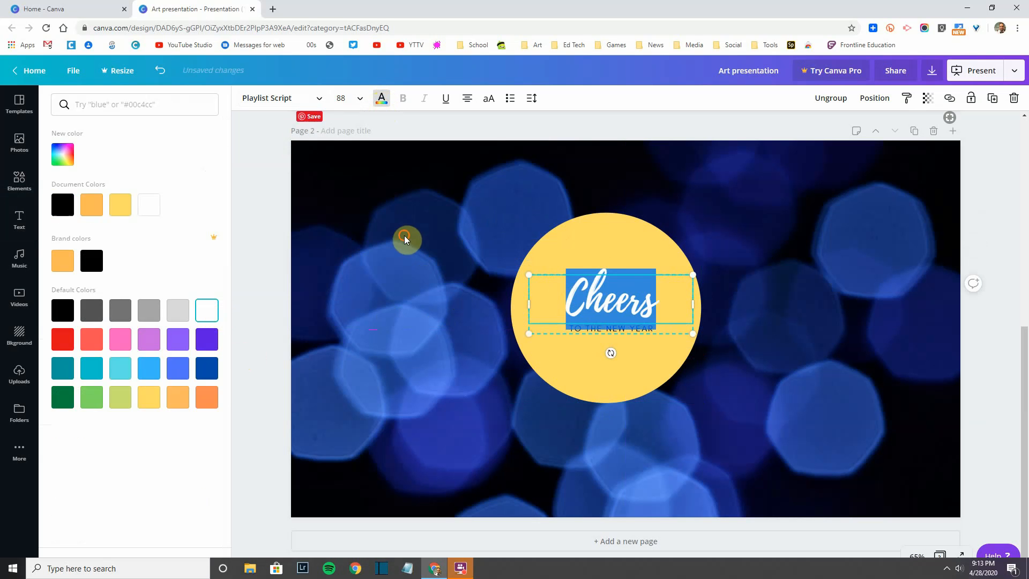
left_click(404, 236)
Step: Centre the text group on the circle, enlarge it to 120, and change Cheers to 'Art'
left_click(581, 357)
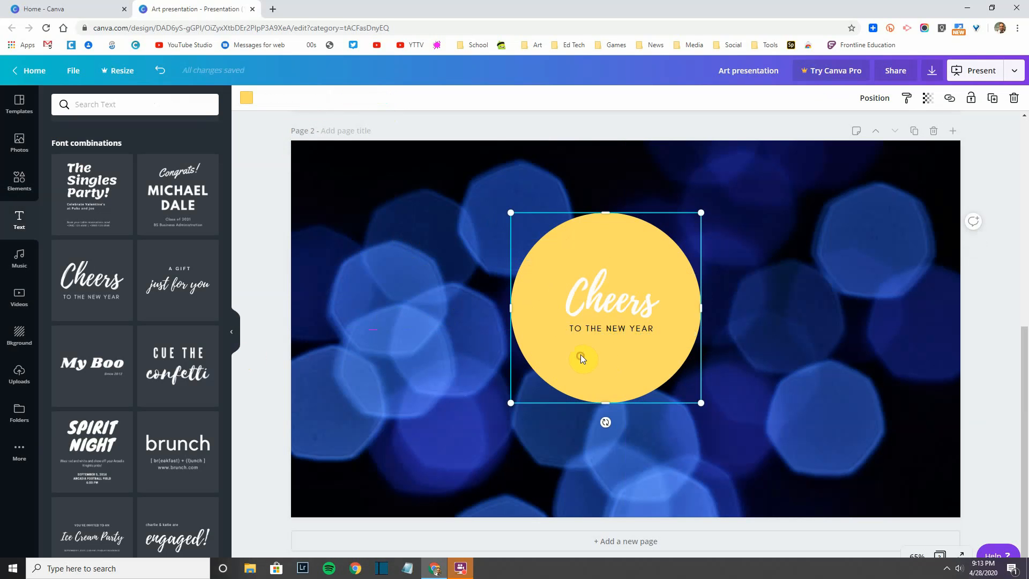
left_click_drag(595, 297, 748, 229)
left_click_drag(635, 292, 603, 309)
double_click(597, 297)
type("Art")
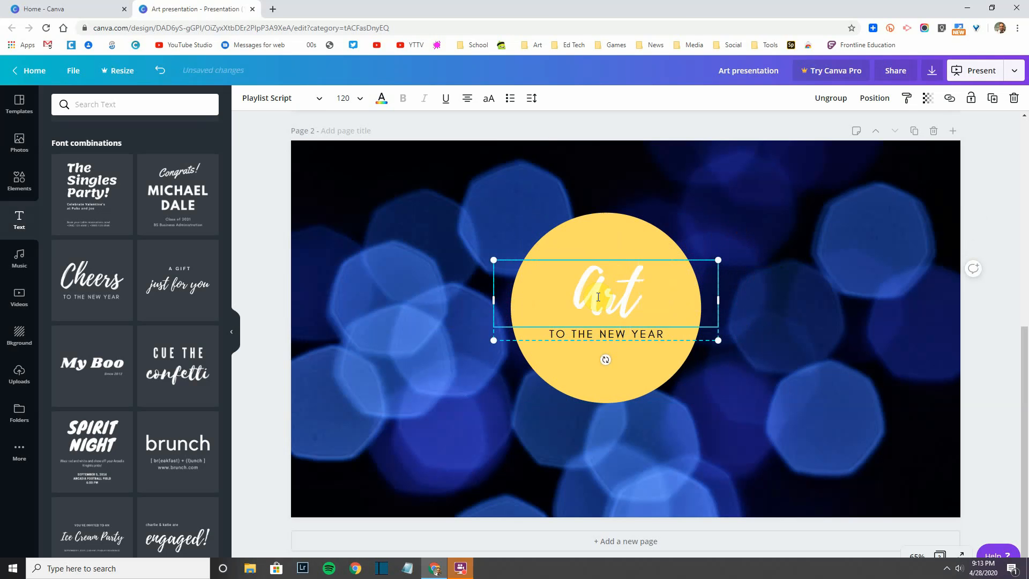
Step: Replace 'TO THE NEW YEAR' with 'CHANGES YOU' and colour that line blue
double_click(593, 333)
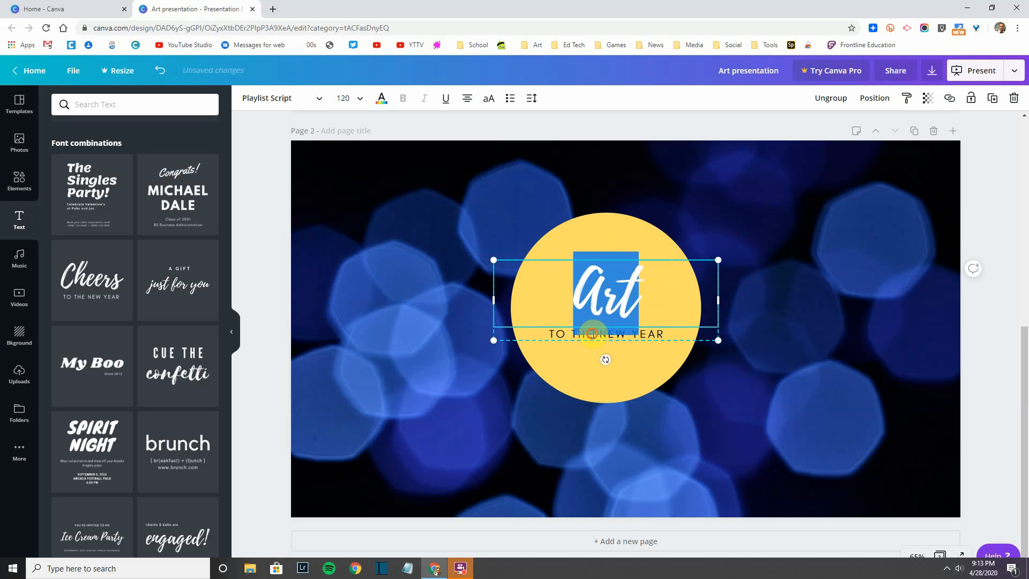
left_click(670, 333)
double_click(671, 334)
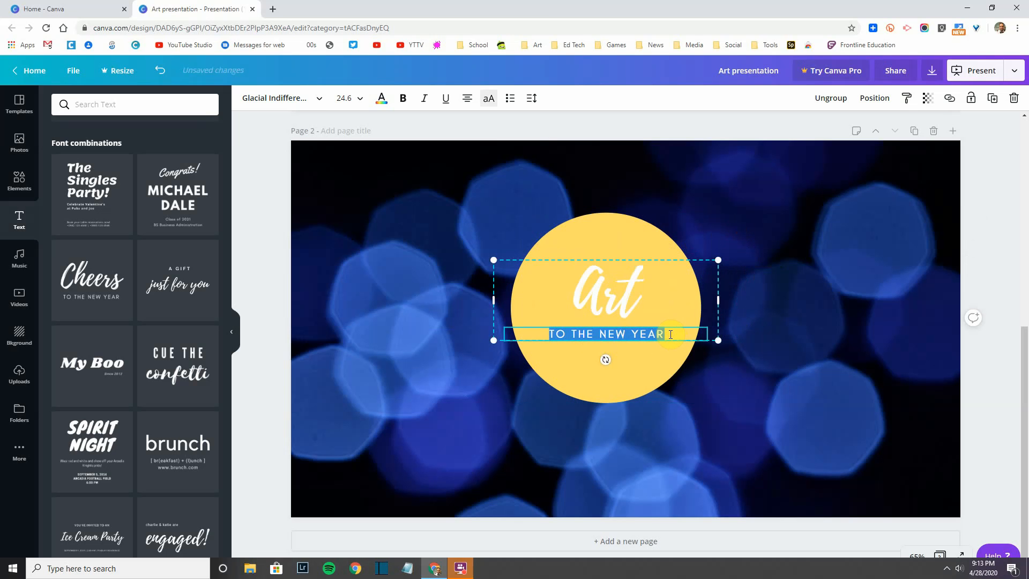
type("CHANGES YOU")
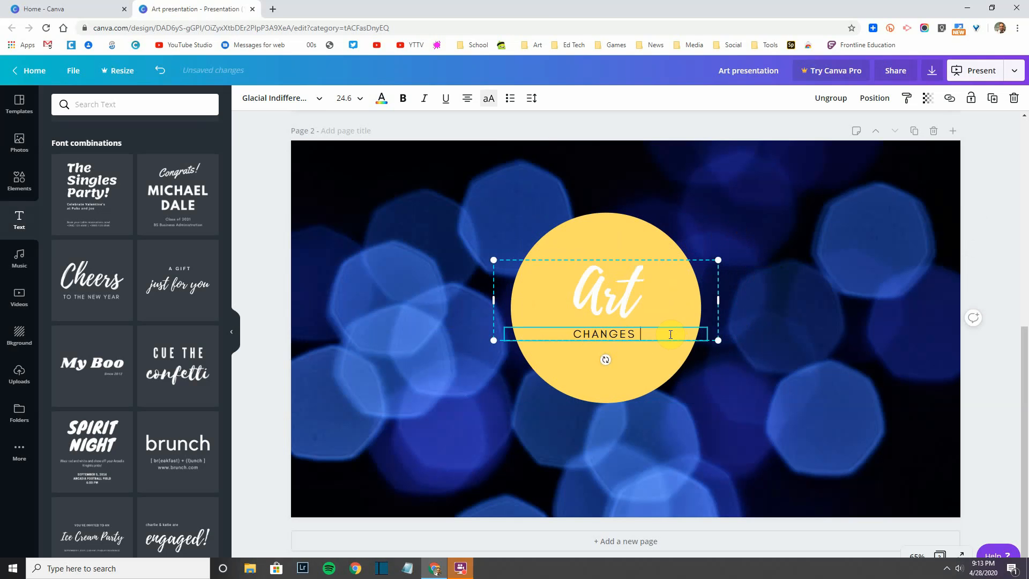
triple_click(628, 333)
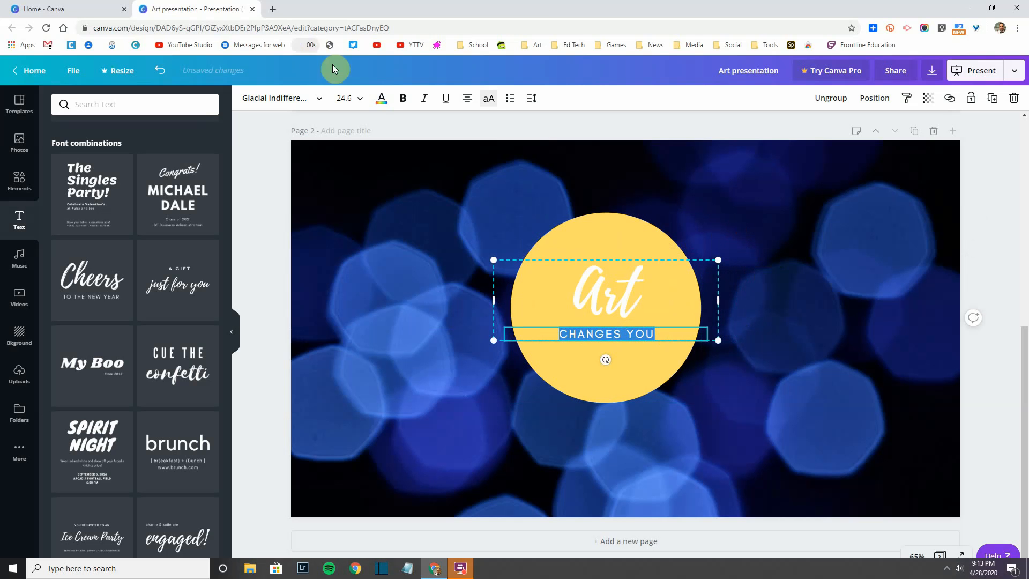
left_click(382, 98)
left_click(177, 368)
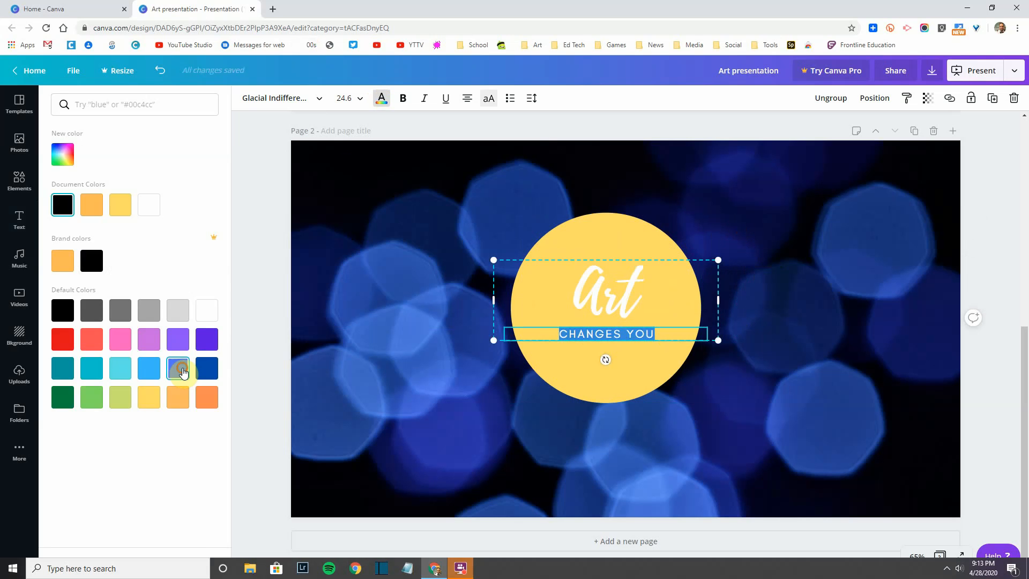
left_click(574, 374)
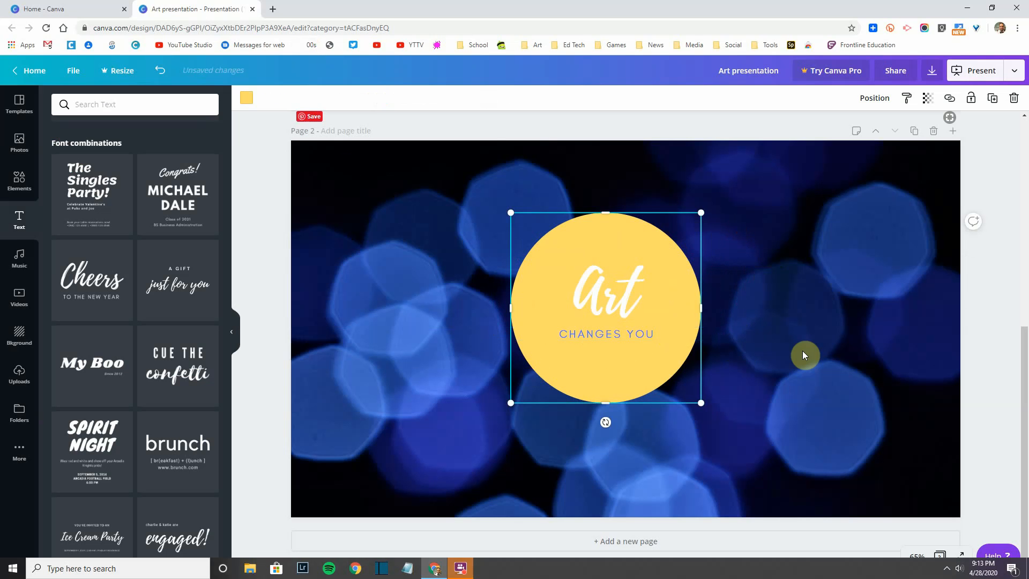
left_click(802, 350)
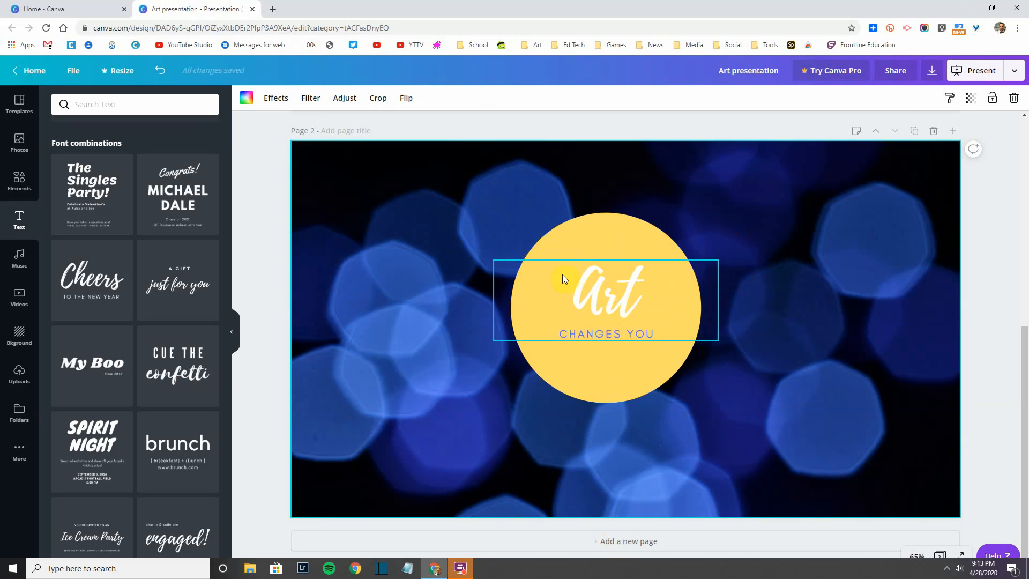
Step: Move the yellow circle and Art text to the upper left and place a phone frame on the right
left_click_drag(567, 250, 372, 195)
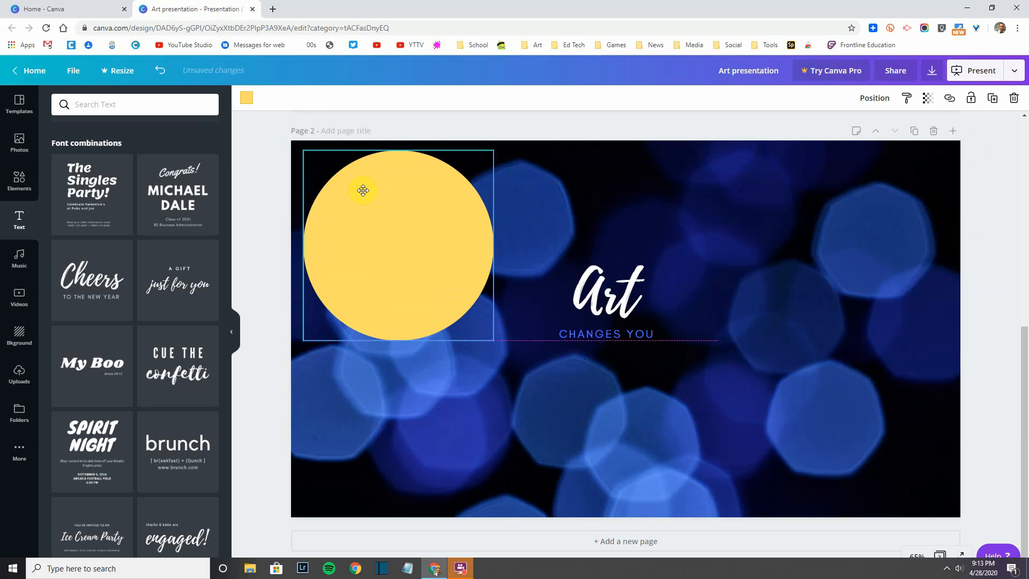
left_click_drag(616, 301, 411, 223)
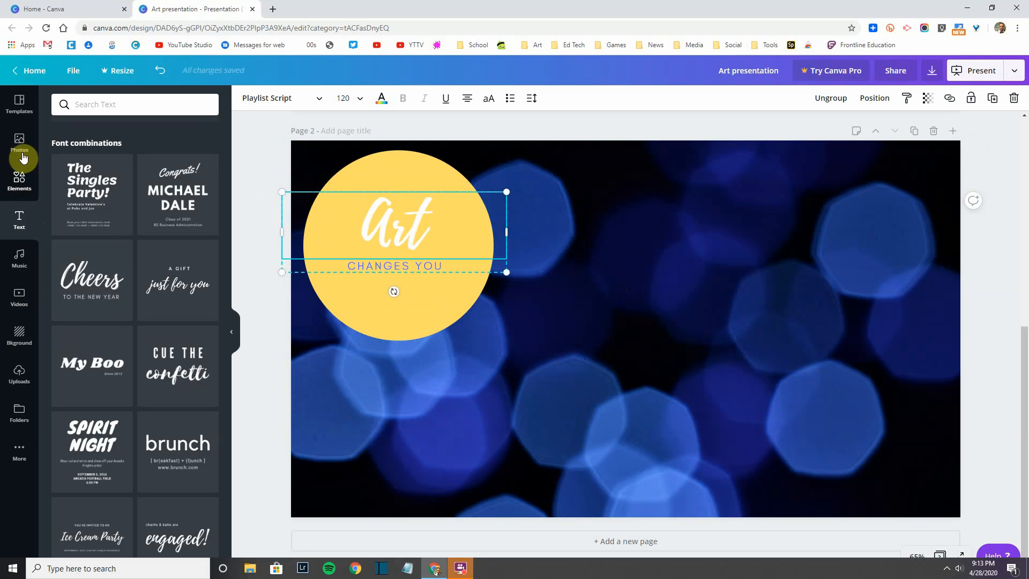
left_click(20, 142)
left_click(18, 171)
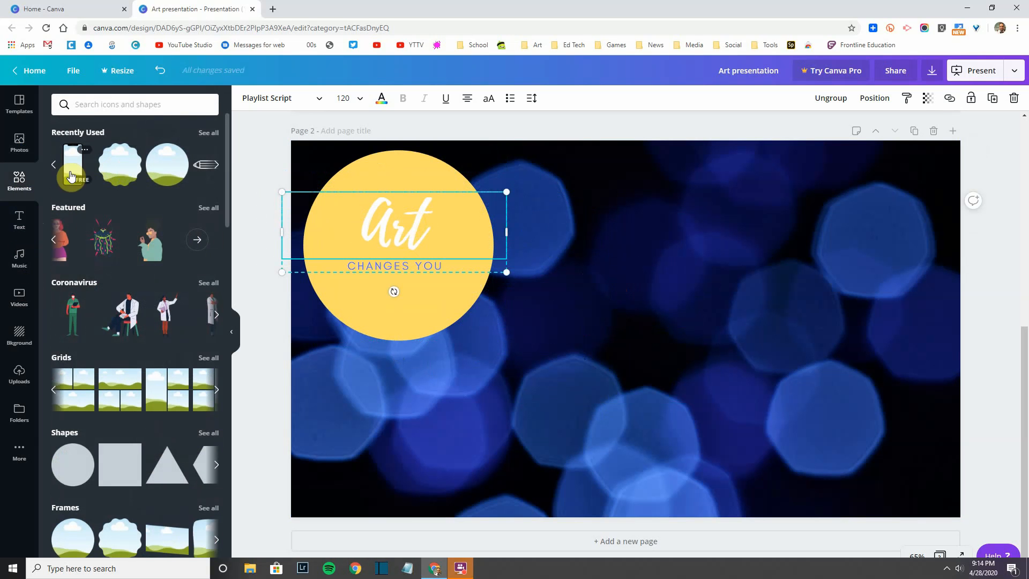
left_click_drag(70, 174, 697, 203)
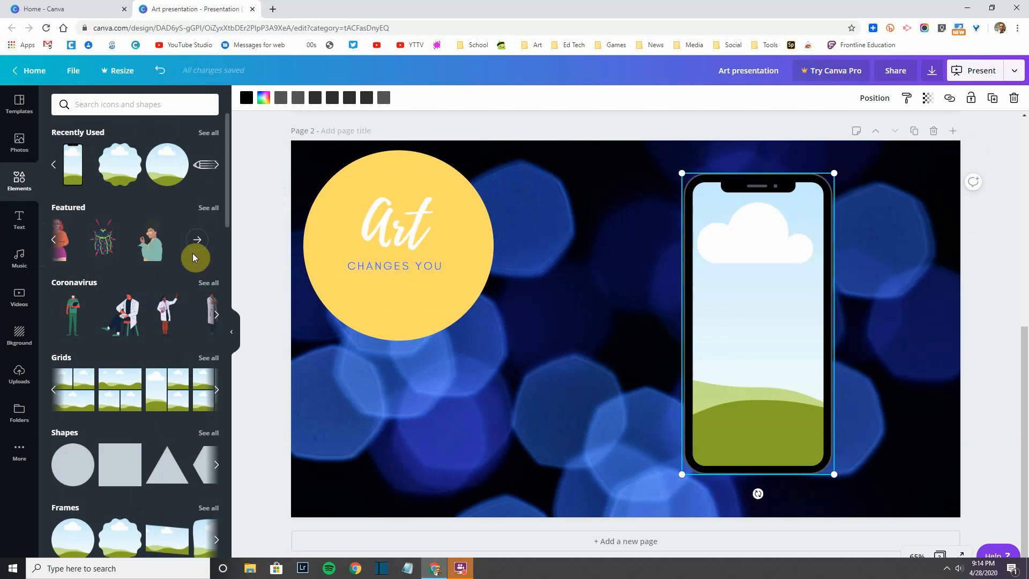
Step: Search photos for 'art' and drop the colourful paint-swirl photo into the phone frame
left_click(34, 145)
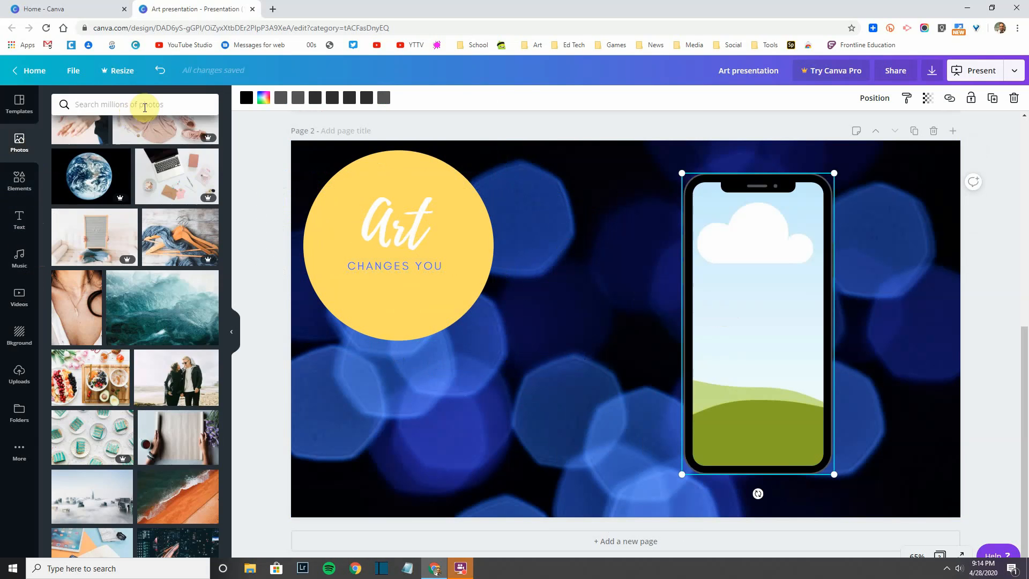
left_click(144, 104)
type("art")
key("Return")
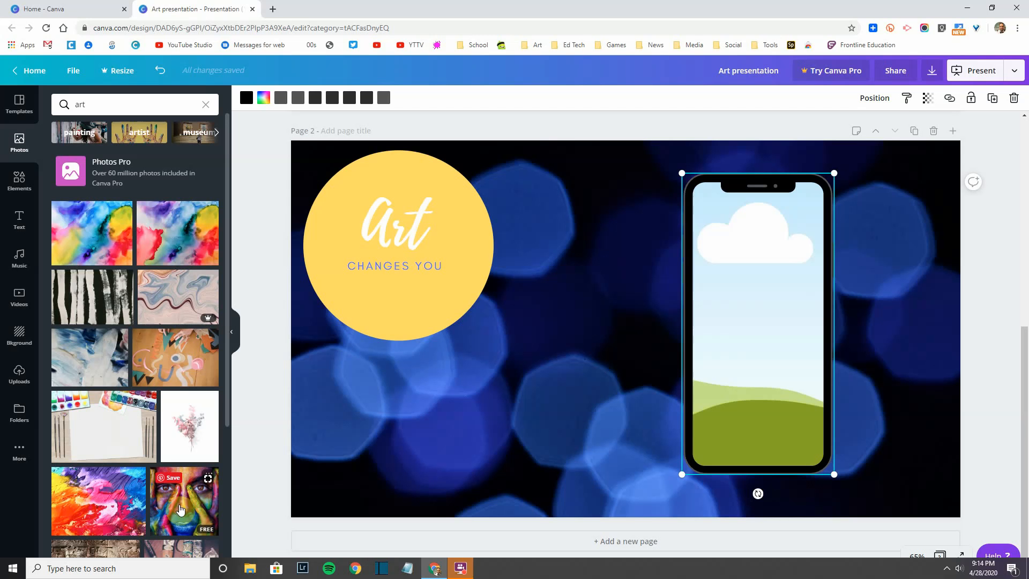
mouse_move(75, 511)
left_mouse_down()
mouse_move(186, 470)
mouse_move(101, 508)
mouse_move(488, 391)
mouse_move(707, 263)
left_mouse_up()
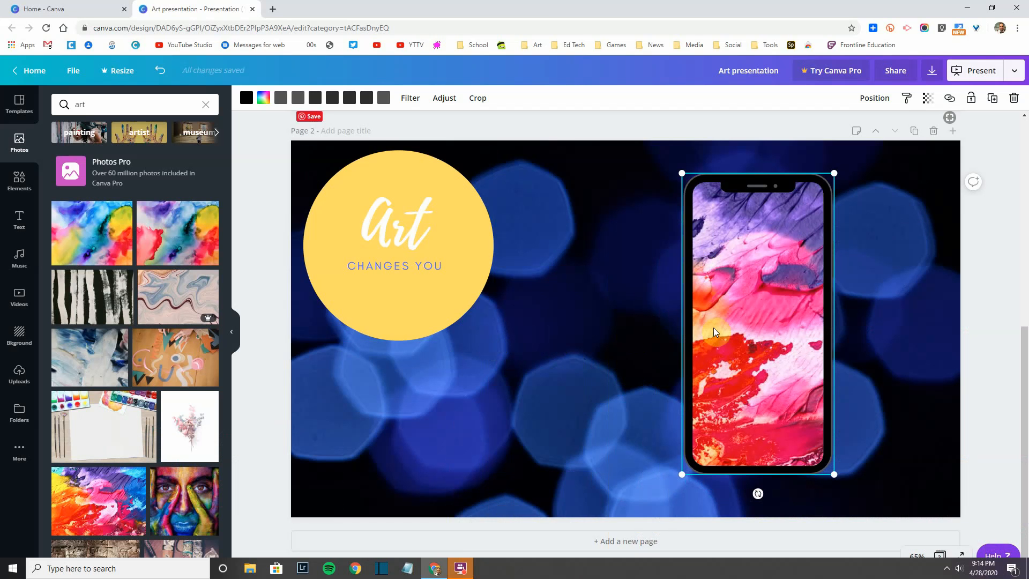
left_click(631, 370)
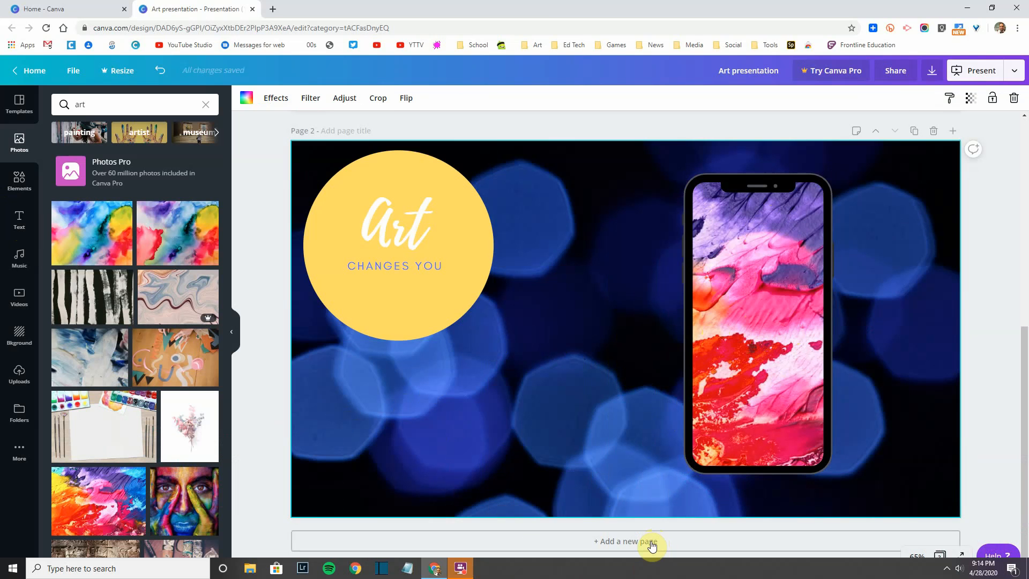
Step: Title page 2 'Phone slide'
left_click(353, 129)
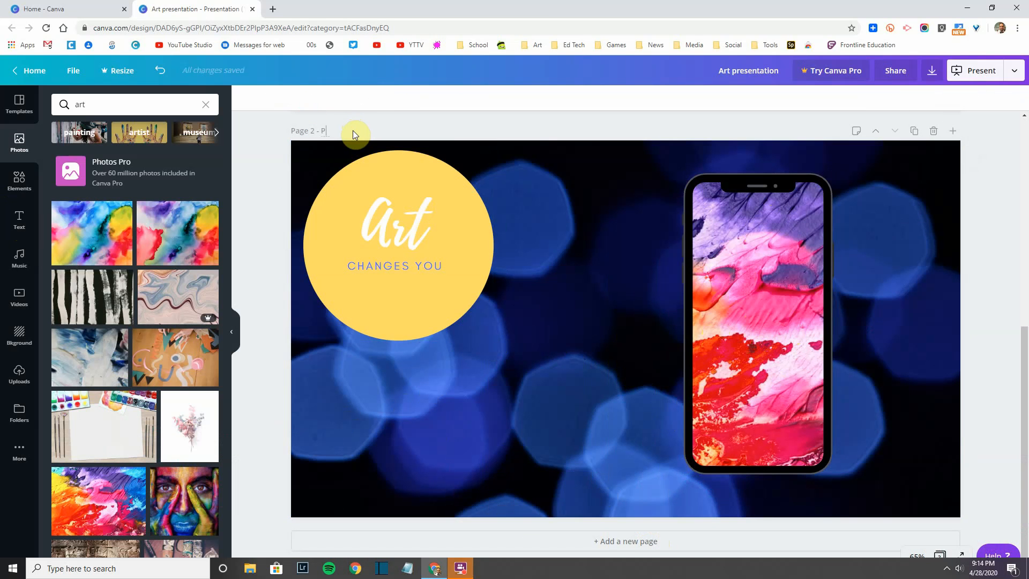
type("Phone slide")
scroll(365, 129, "up", 8)
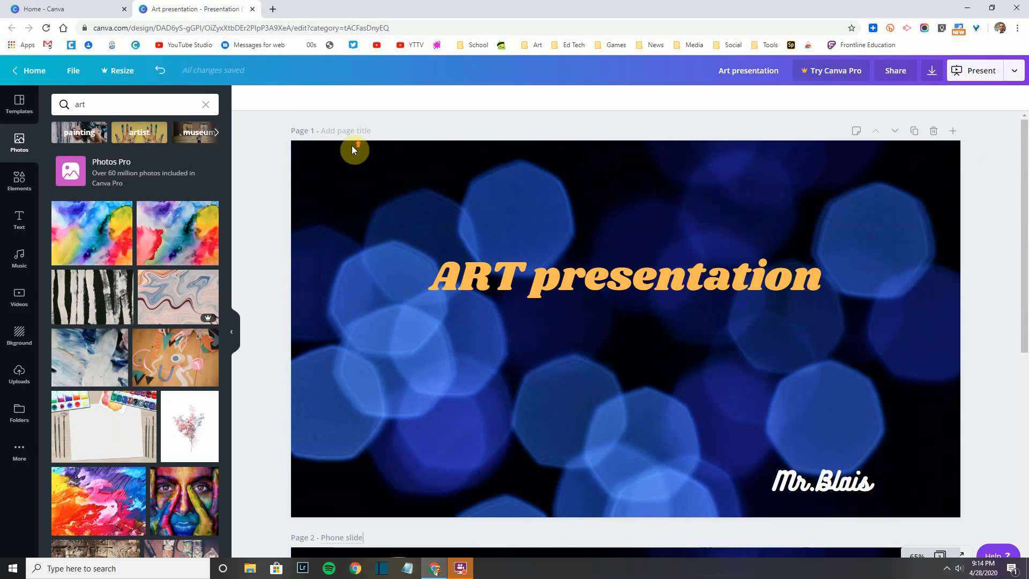
left_click(350, 132)
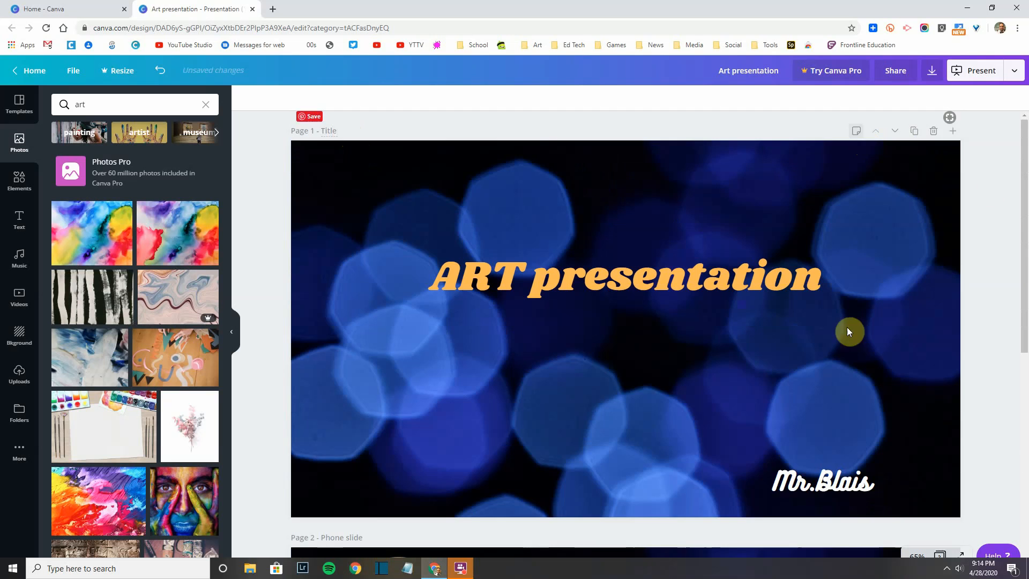
scroll(848, 331, "down", 6)
Step: Save the speaker note 'Make sure to discuss phones' on page 2
left_click(856, 217)
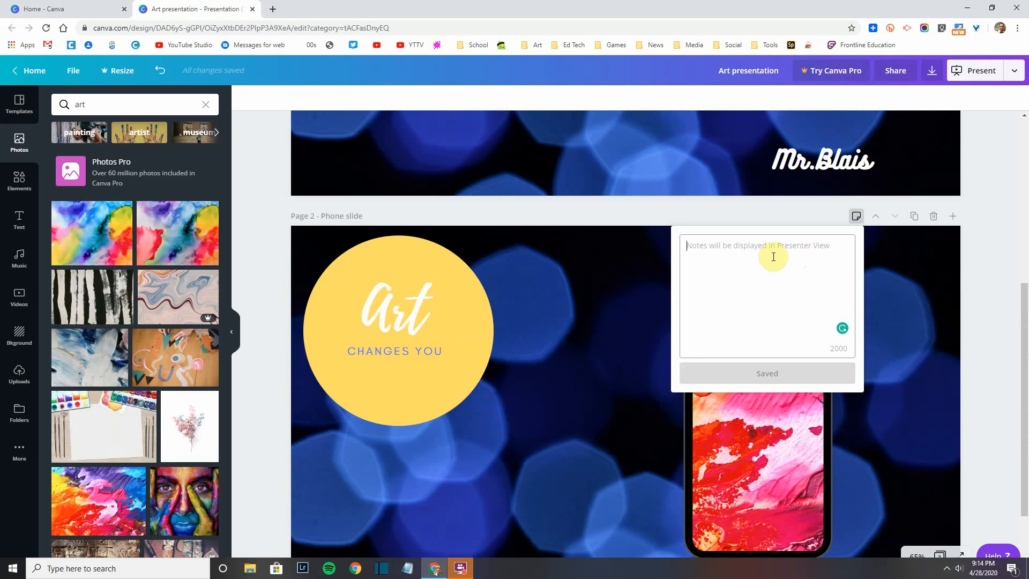
type("Make sure to discuss phones")
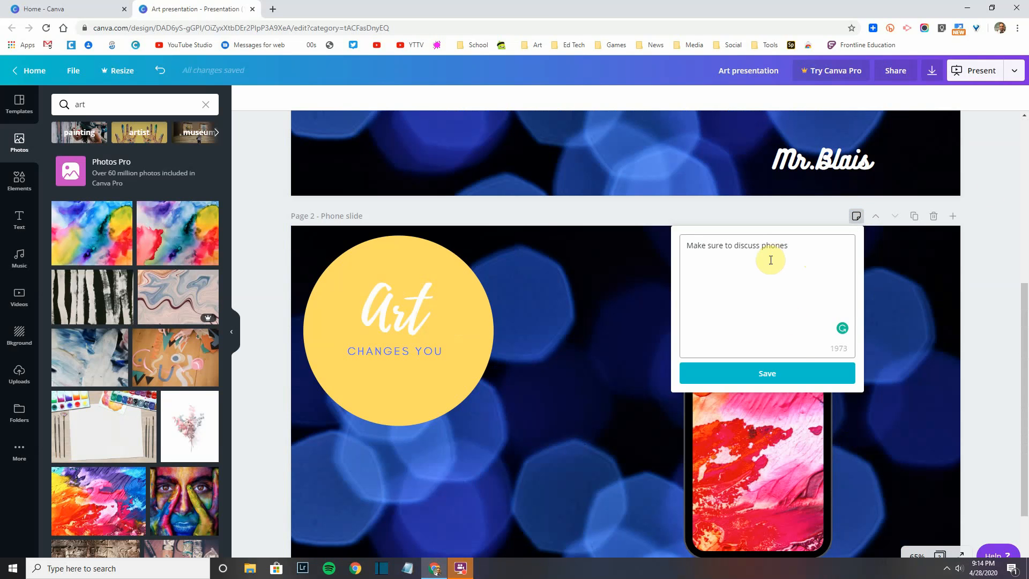
left_click(790, 373)
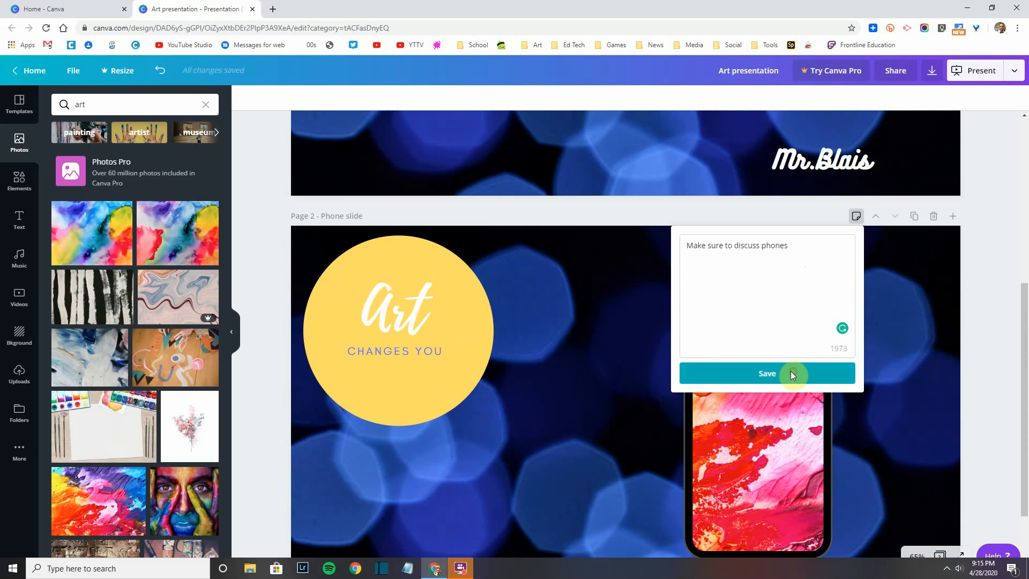
scroll(490, 473, "down", 1)
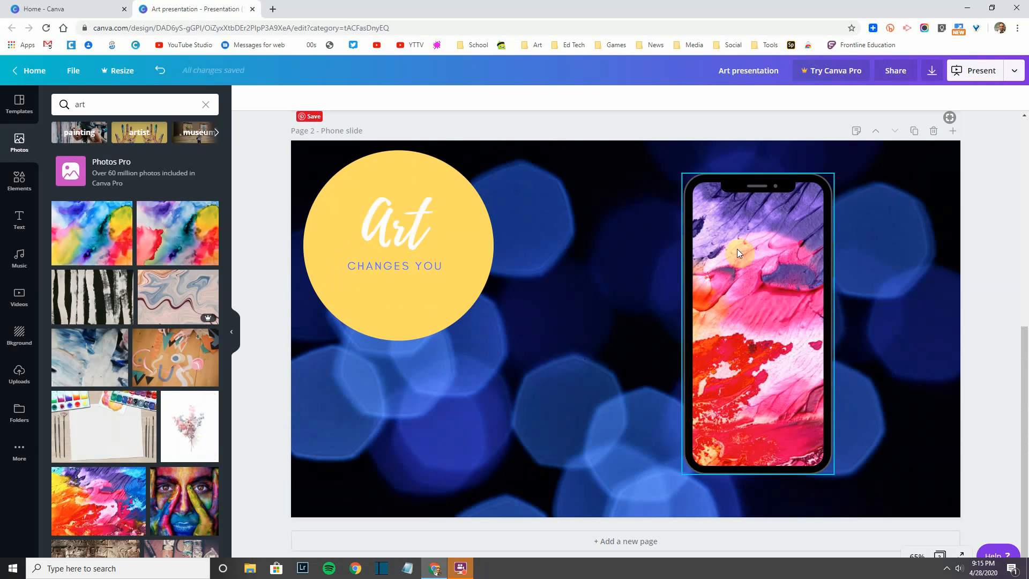
Step: Select the phone frame, Art text group and yellow circle in turn on slide 2
left_click(744, 312)
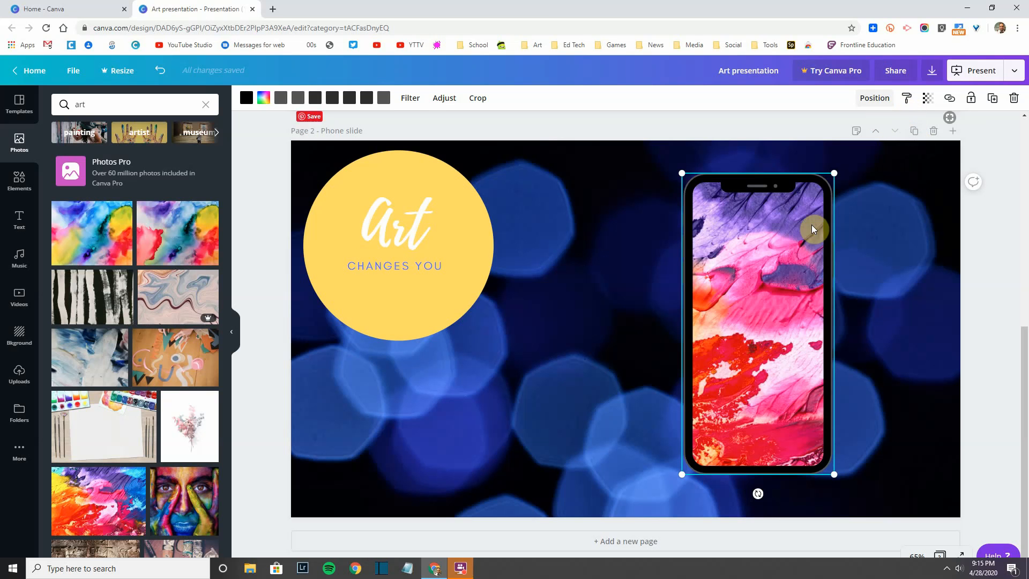
right_click(767, 232)
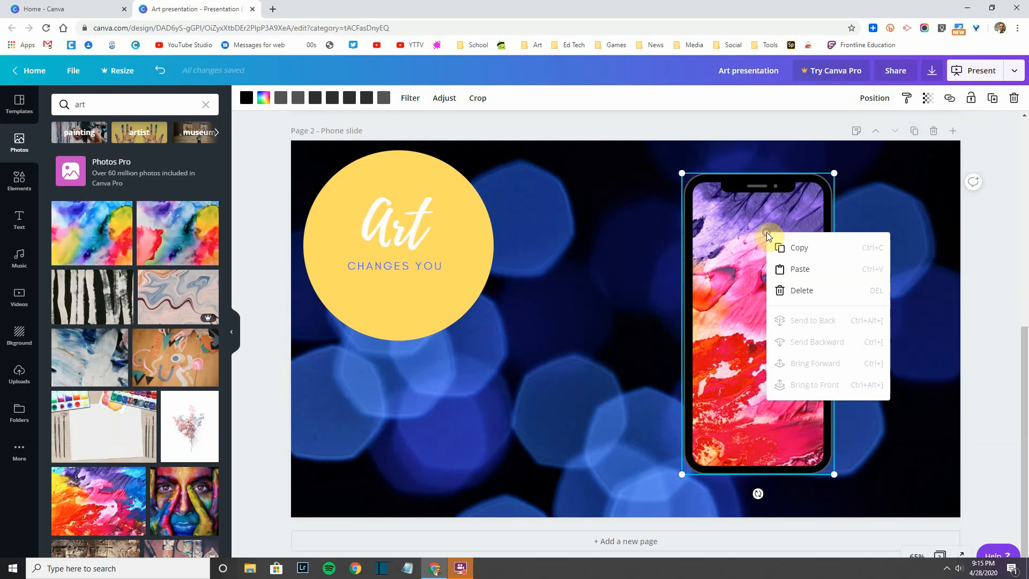
left_click(849, 200)
left_click(775, 214)
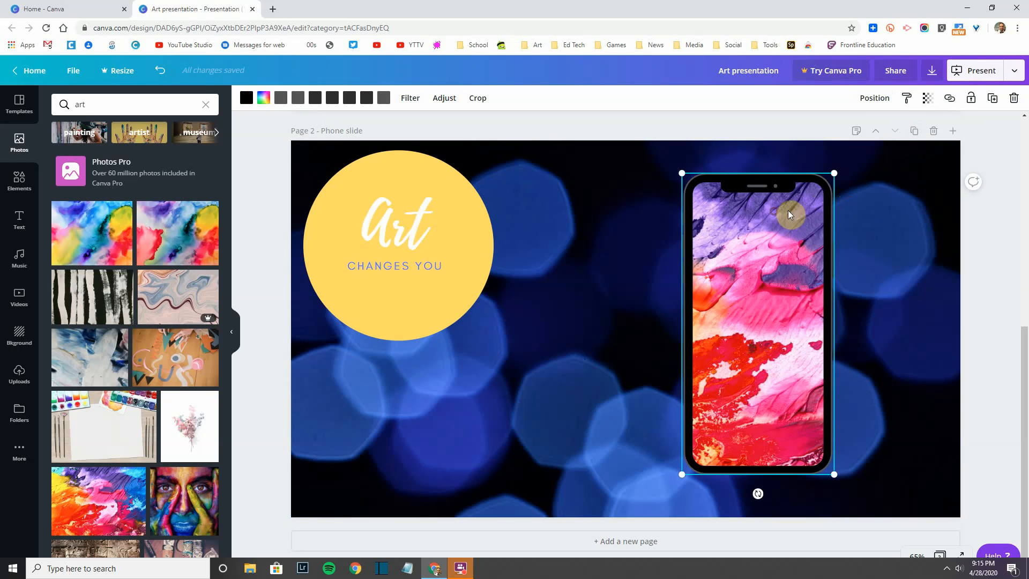
left_click(461, 195)
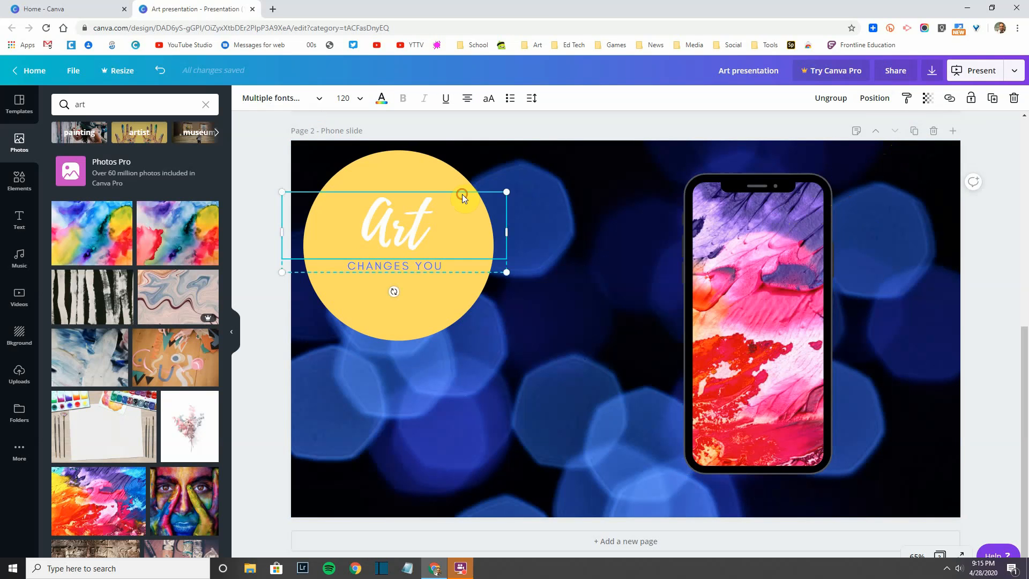
left_click(464, 208)
left_click(455, 318)
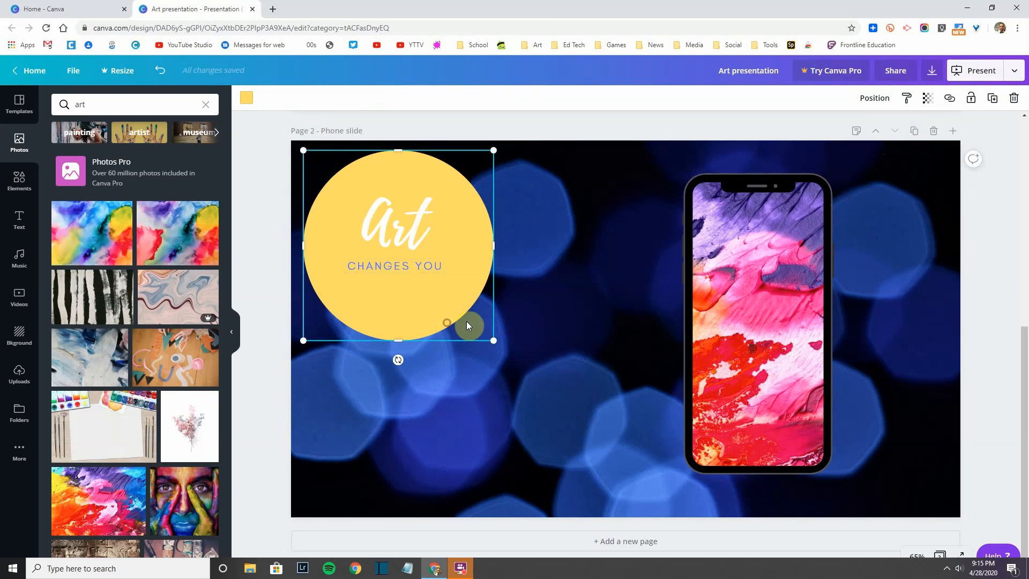
left_click(699, 287)
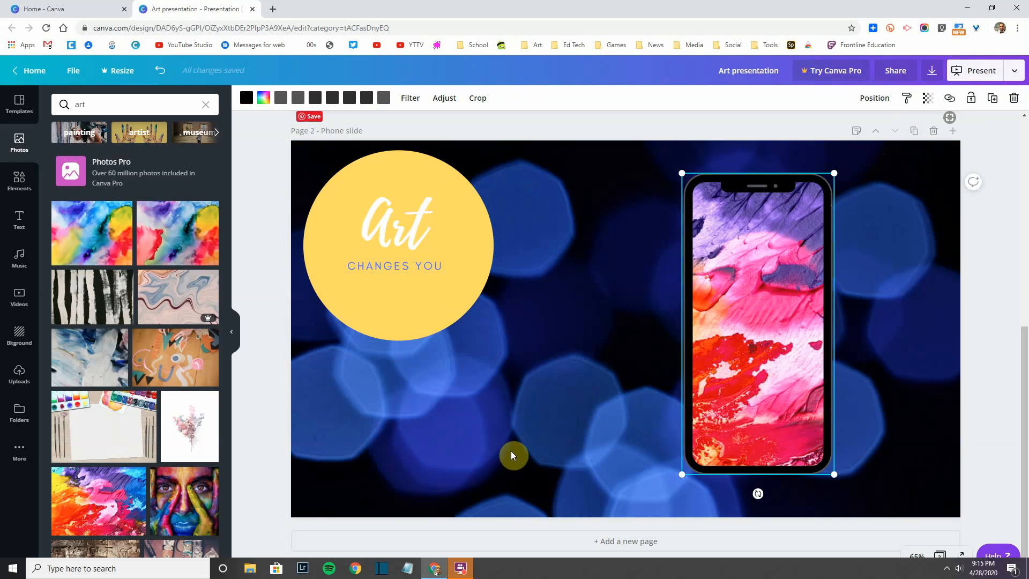
Step: Apply the Selfie filter to the phone's art photo and add a third bokeh page
left_click(909, 209)
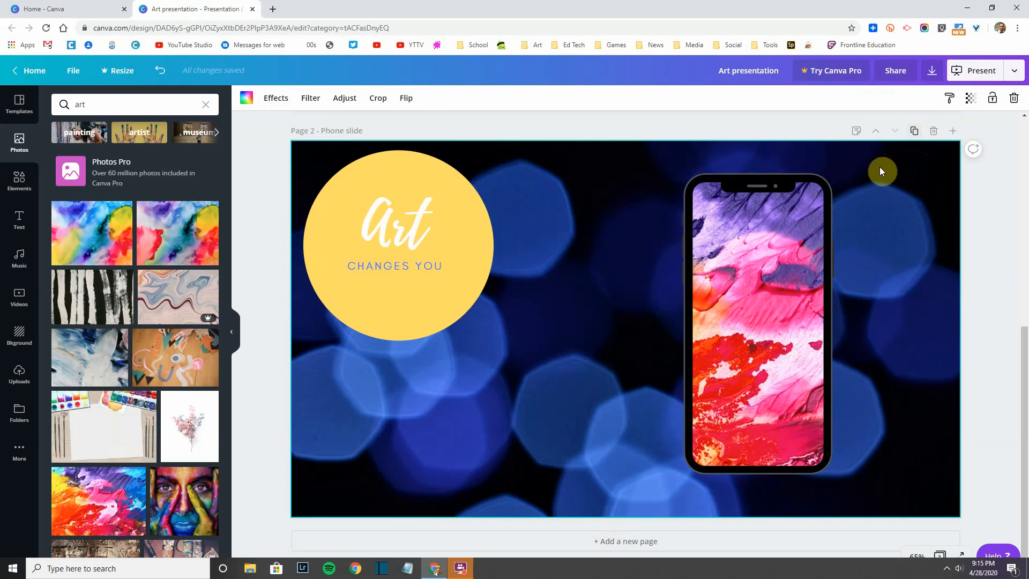
left_click(803, 237)
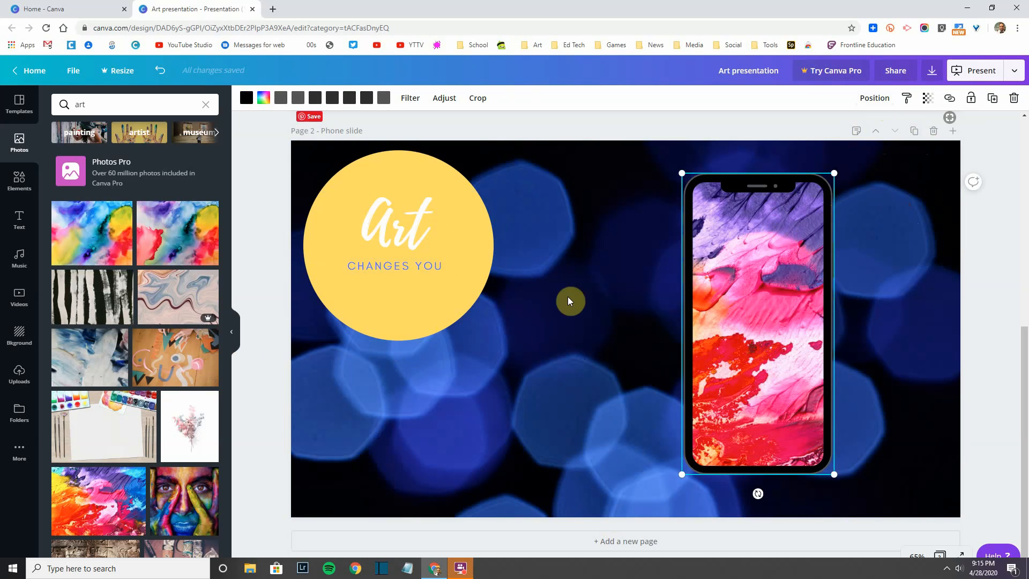
left_click(561, 314)
left_click(749, 324)
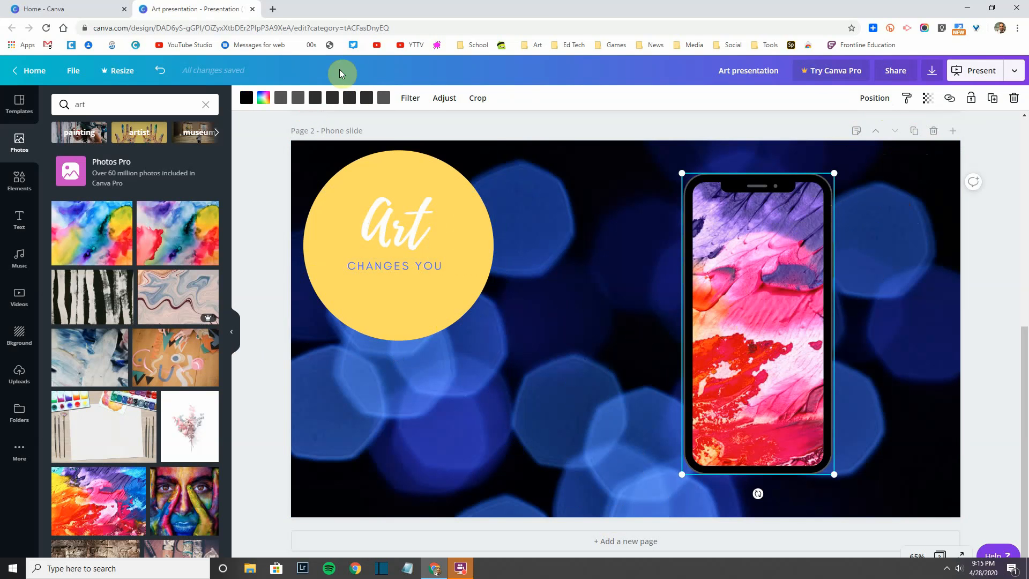
left_click(415, 97)
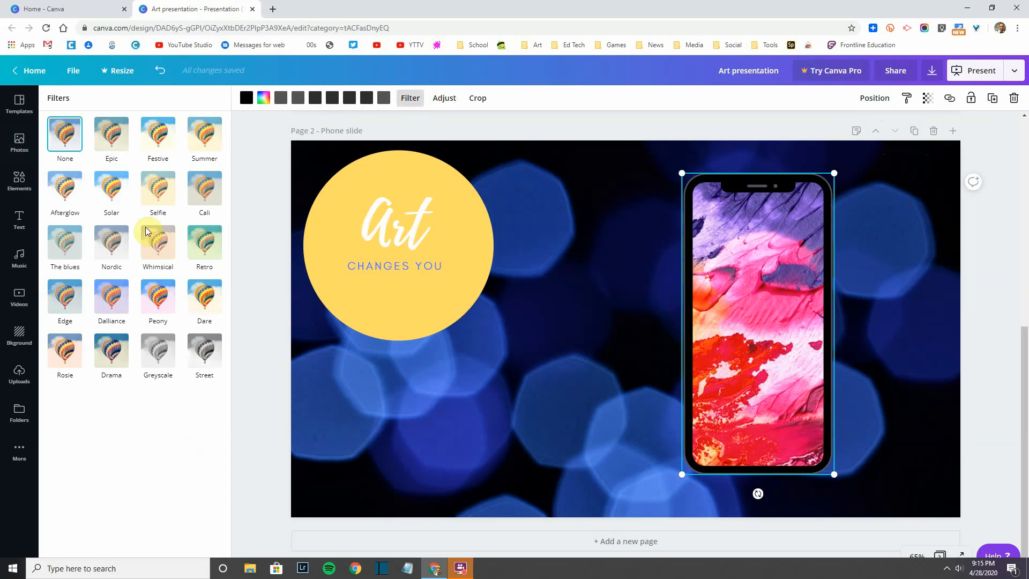
left_click(158, 187)
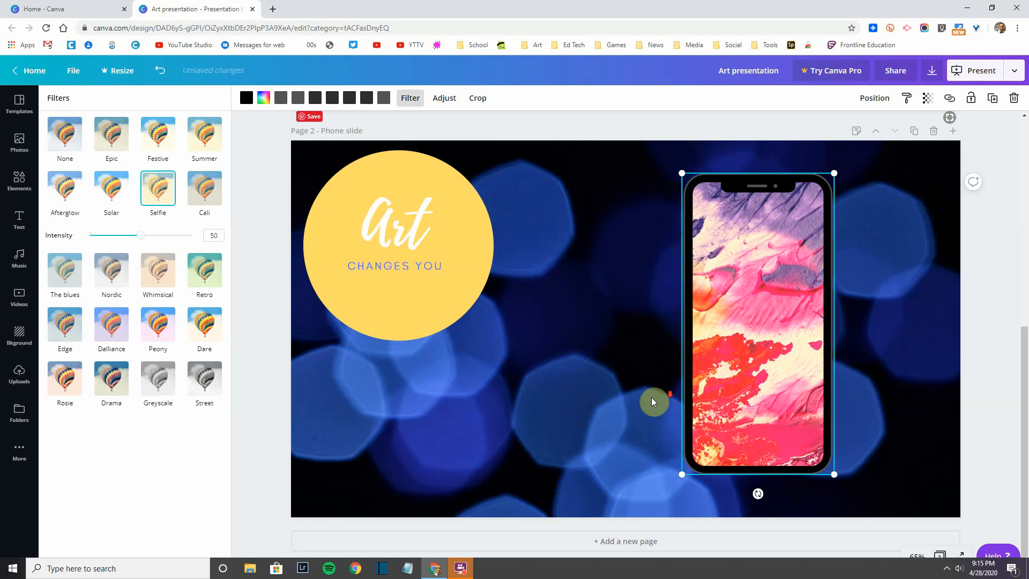
left_click(614, 541)
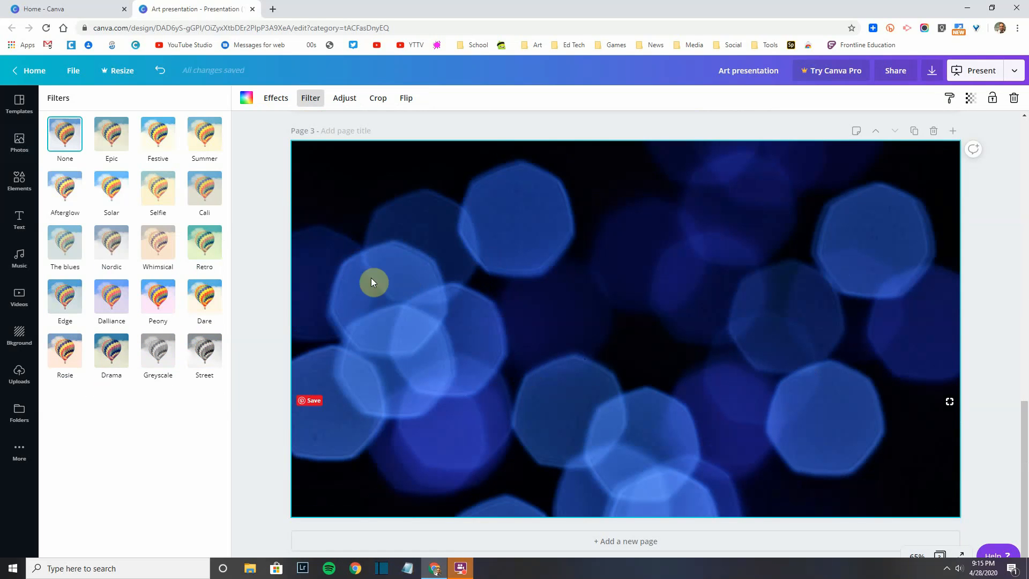
Step: Search the YouTube app for 'art' videos
left_click(23, 303)
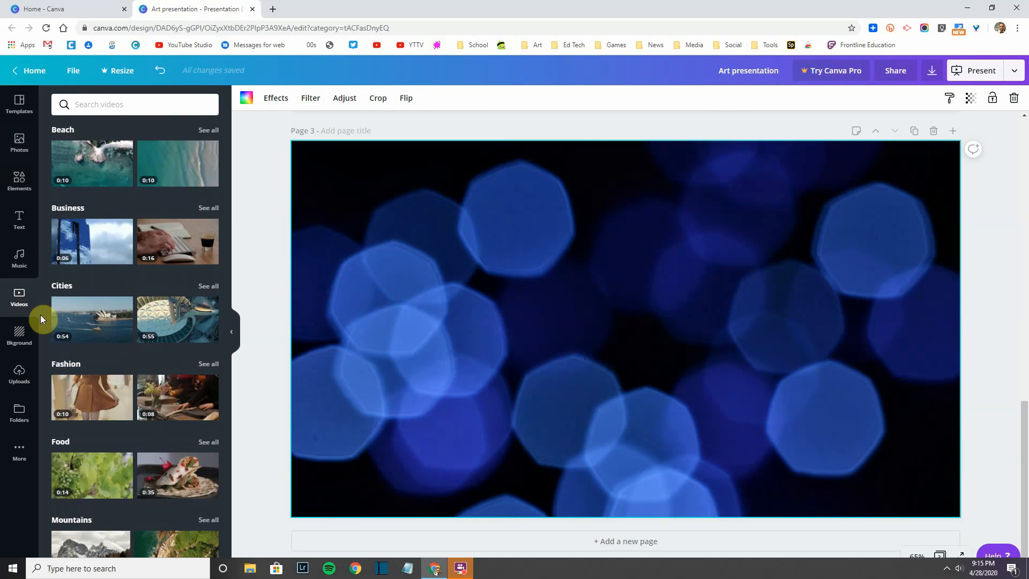
left_click(19, 449)
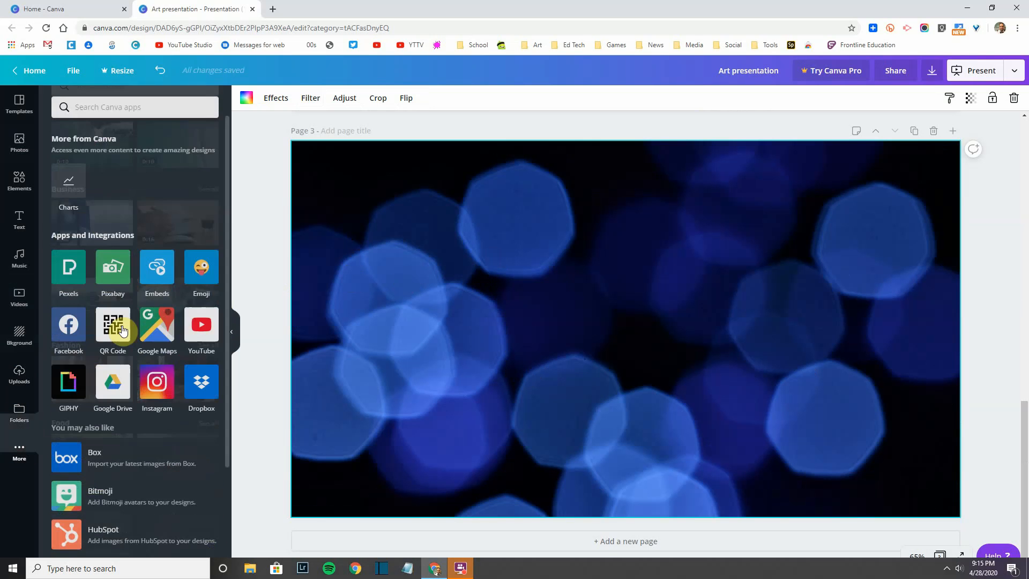
left_click(212, 335)
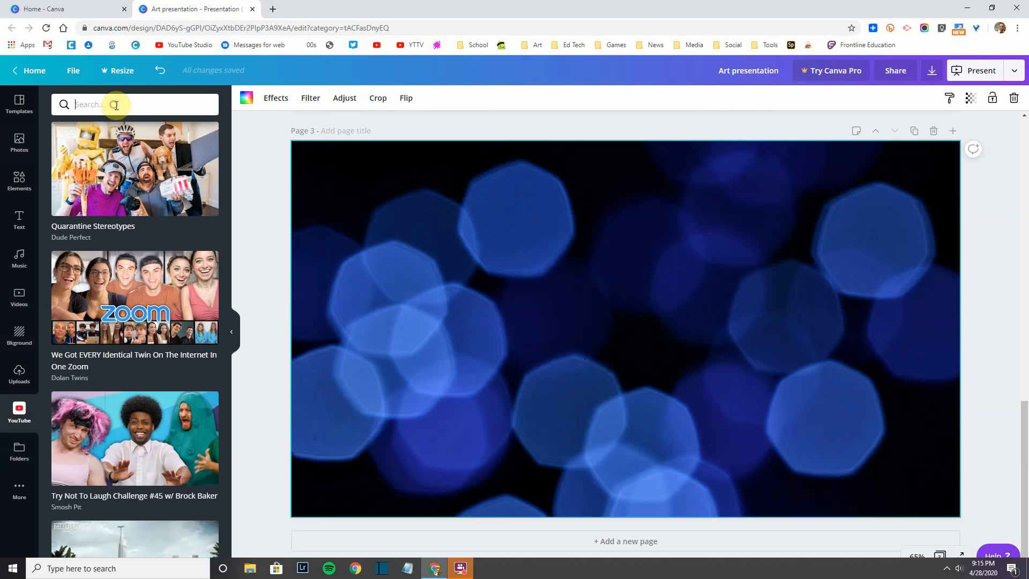
left_click(116, 105)
type("art")
key("Return")
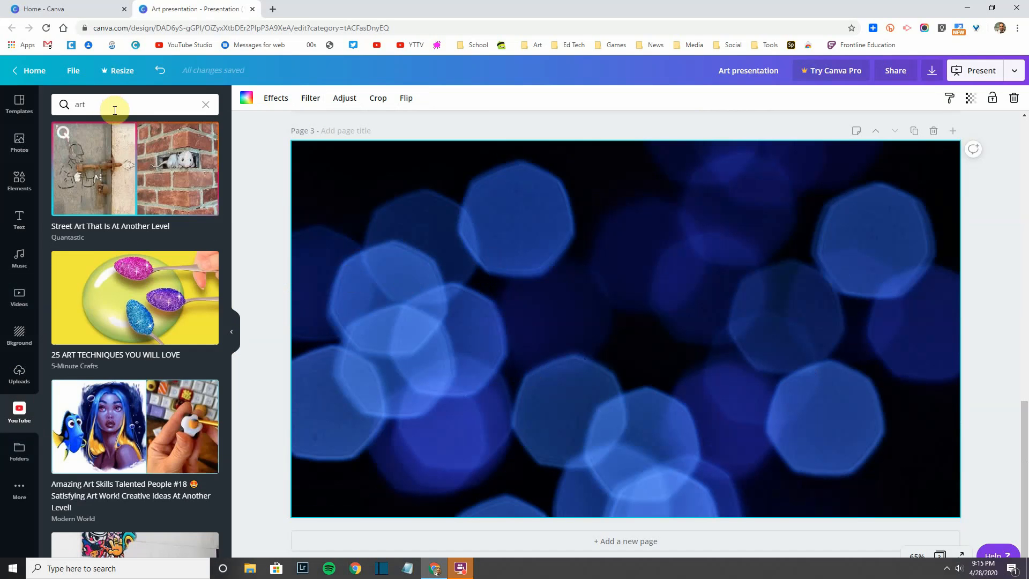
Step: Place the 'Daily Challenge #34 / Easy Art' video on slide 3, toward the upper right
scroll(119, 262, "down", 4)
scroll(119, 261, "down", 2)
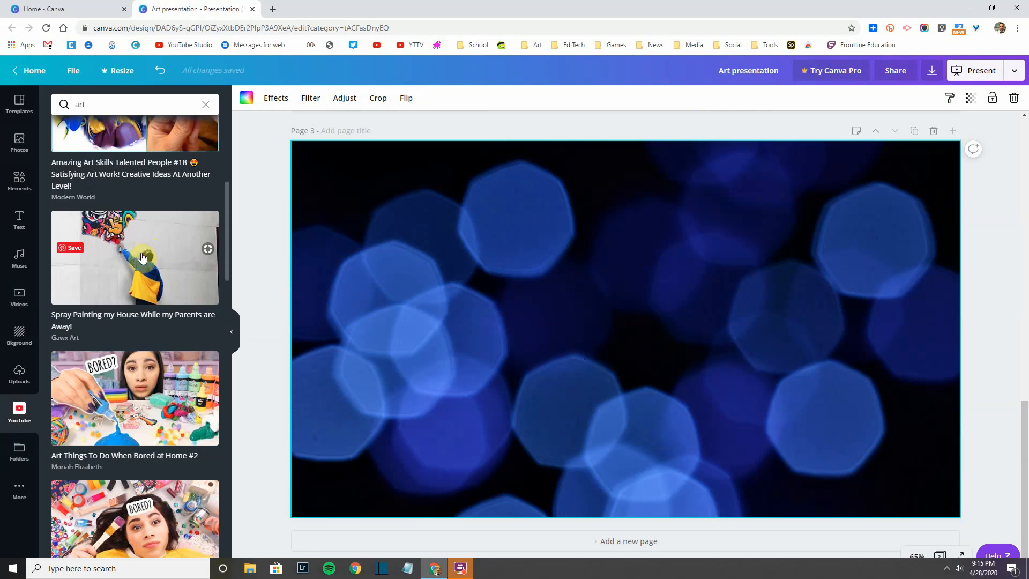
scroll(105, 273, "down", 7)
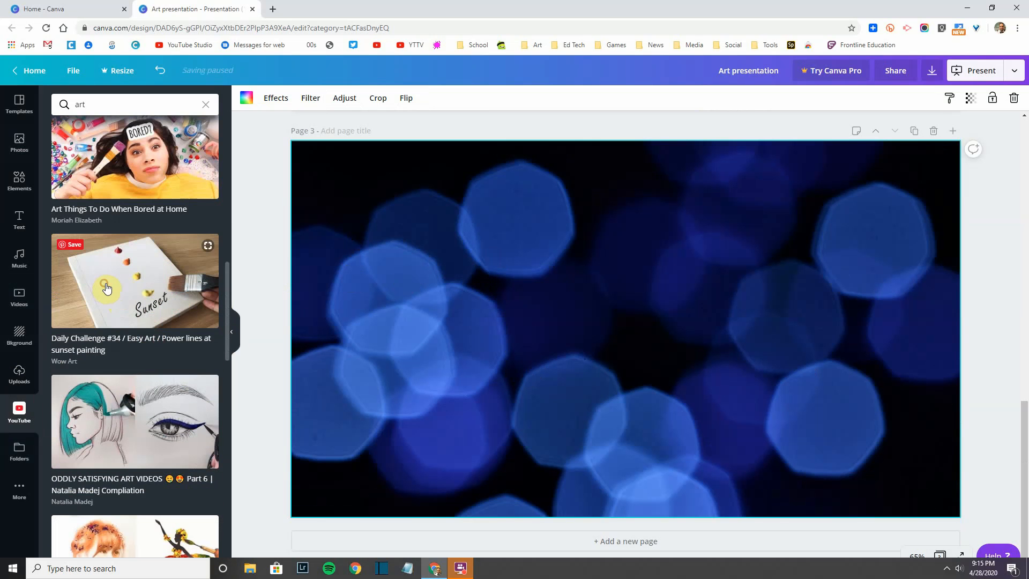
left_click_drag(107, 289, 417, 302)
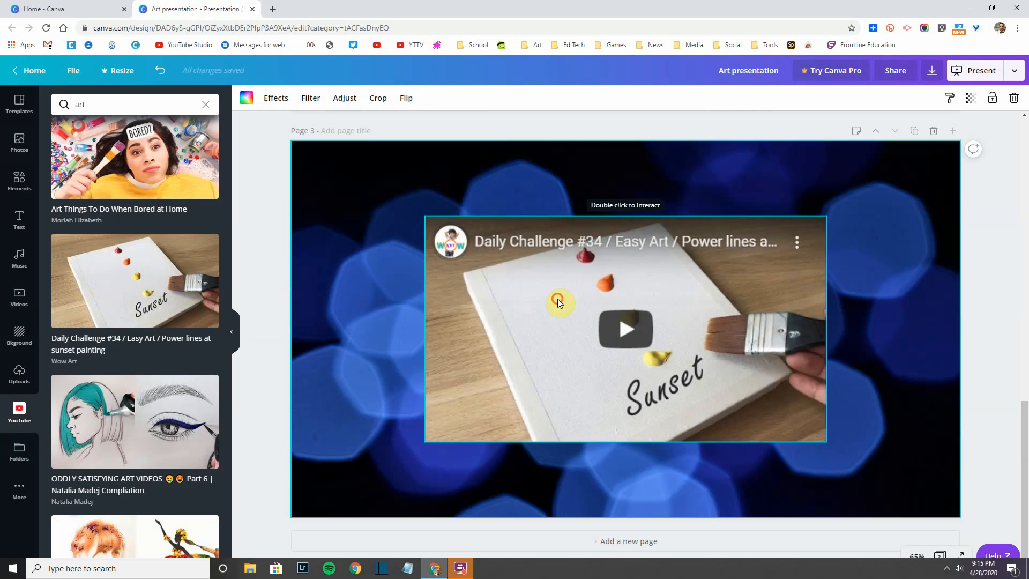
left_click_drag(557, 298, 624, 268)
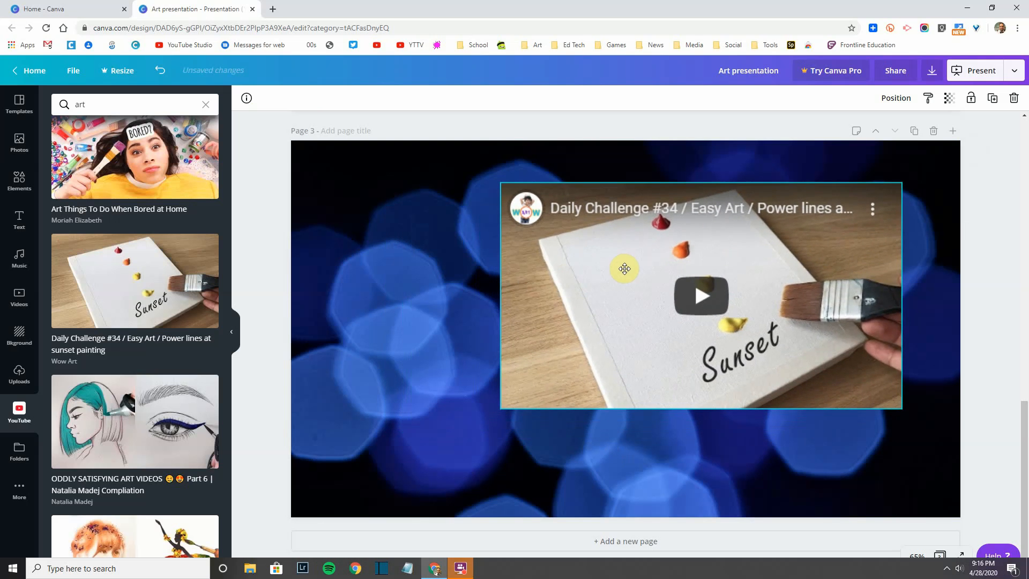
left_click(20, 489)
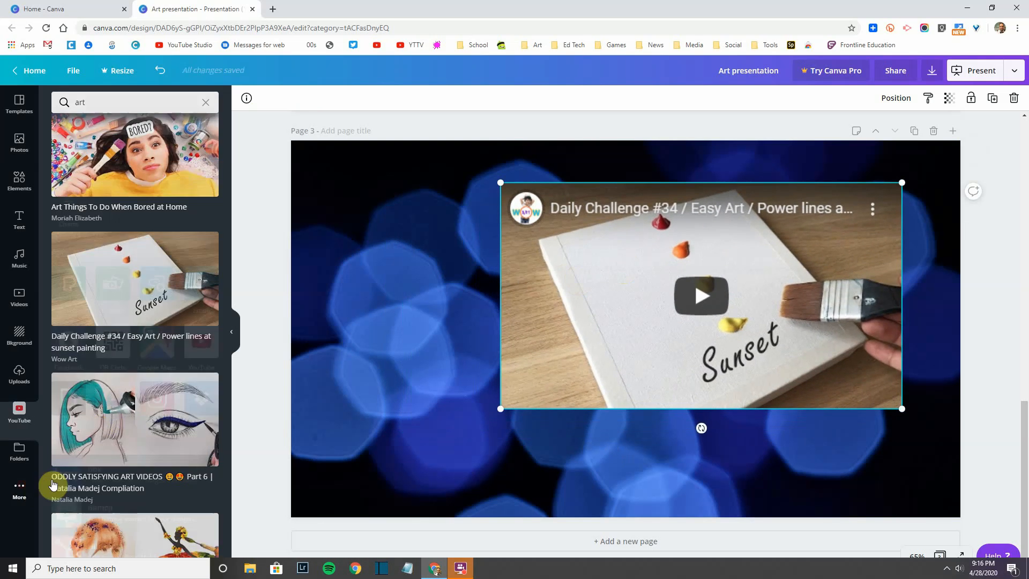
Step: Add a heart-eyes emoji left of the video, tilted counter-clockwise and shrunk
left_click(212, 278)
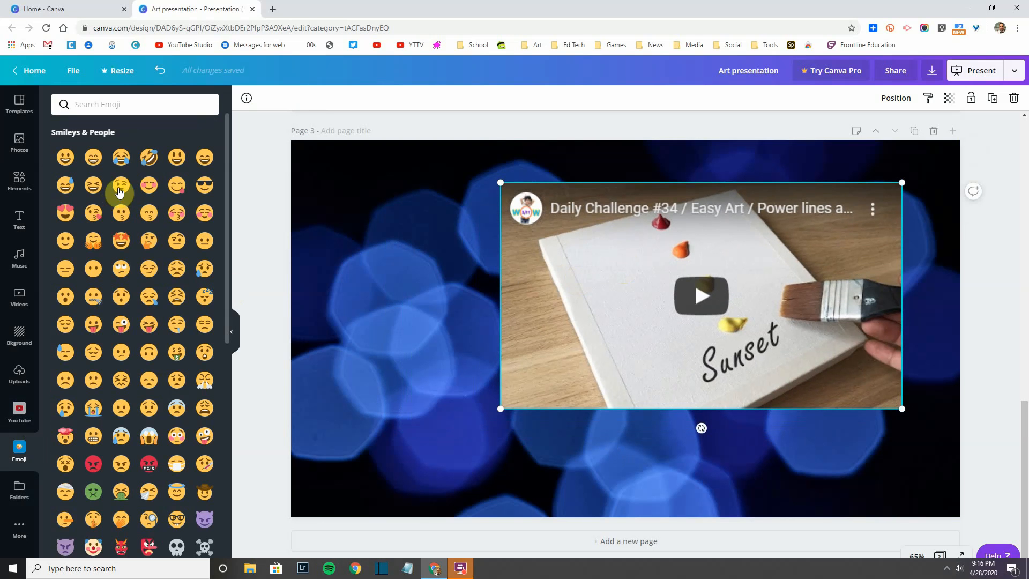
left_click(66, 213)
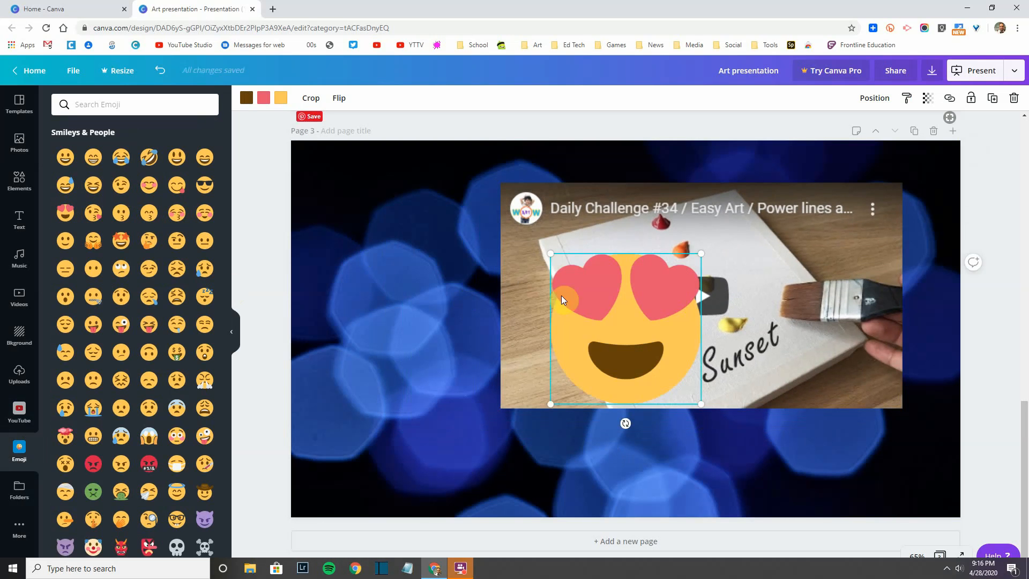
left_click_drag(599, 316, 390, 303)
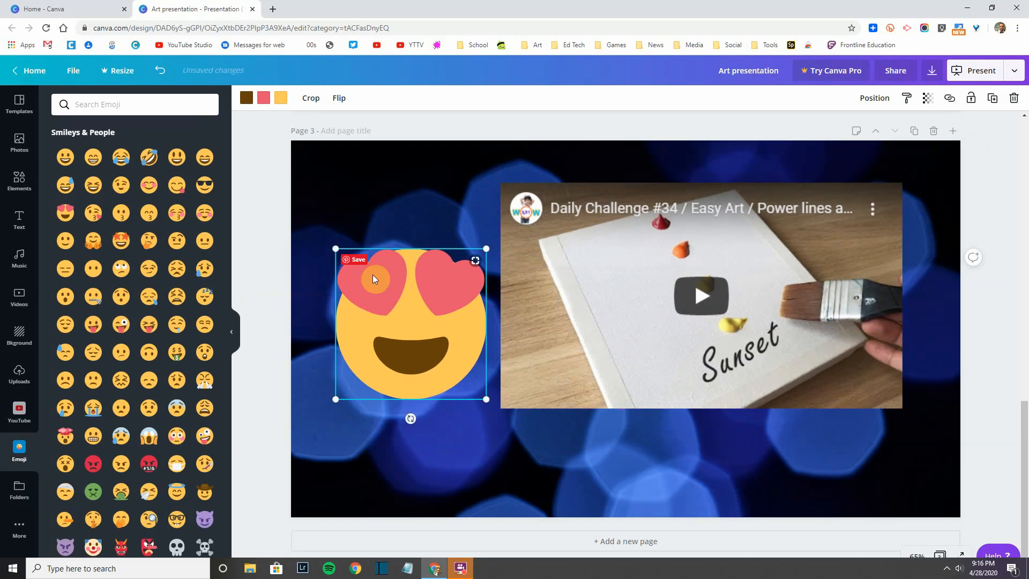
left_click_drag(410, 417, 446, 412)
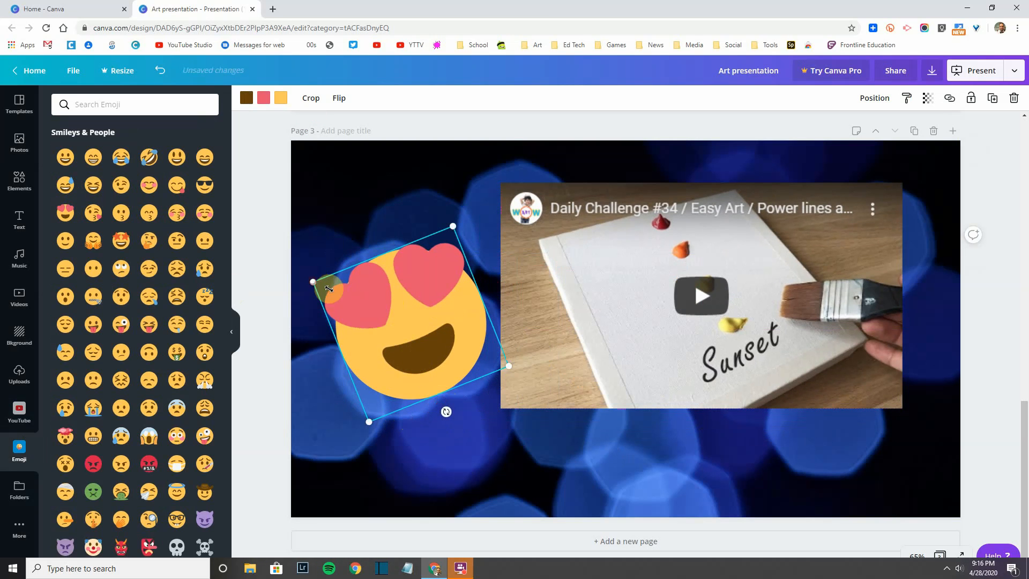
left_click_drag(314, 282, 365, 304)
left_click_drag(377, 311, 377, 311)
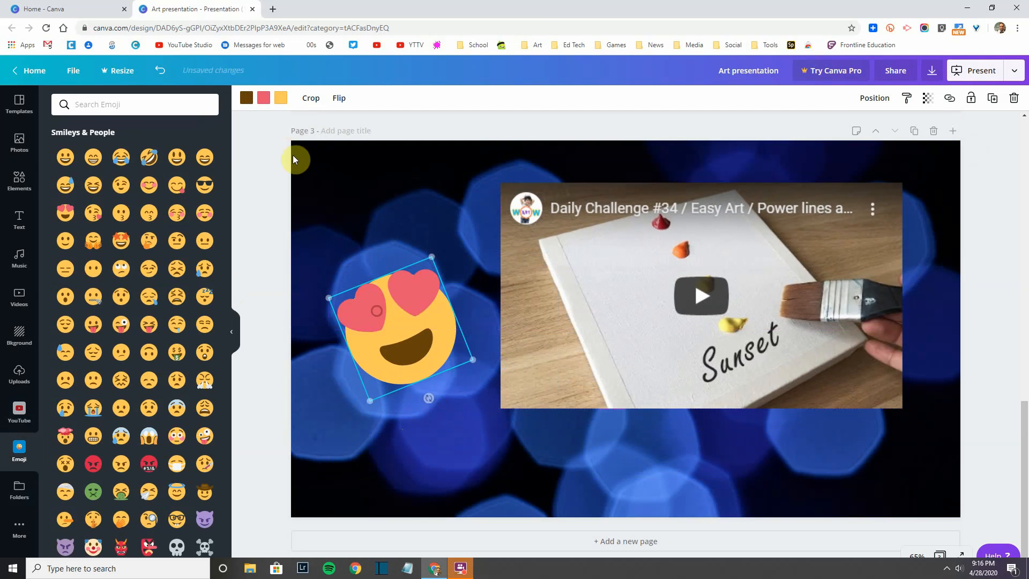
Step: Turn the emoji's hearts dark green, keeping the face yellow
left_click(281, 98)
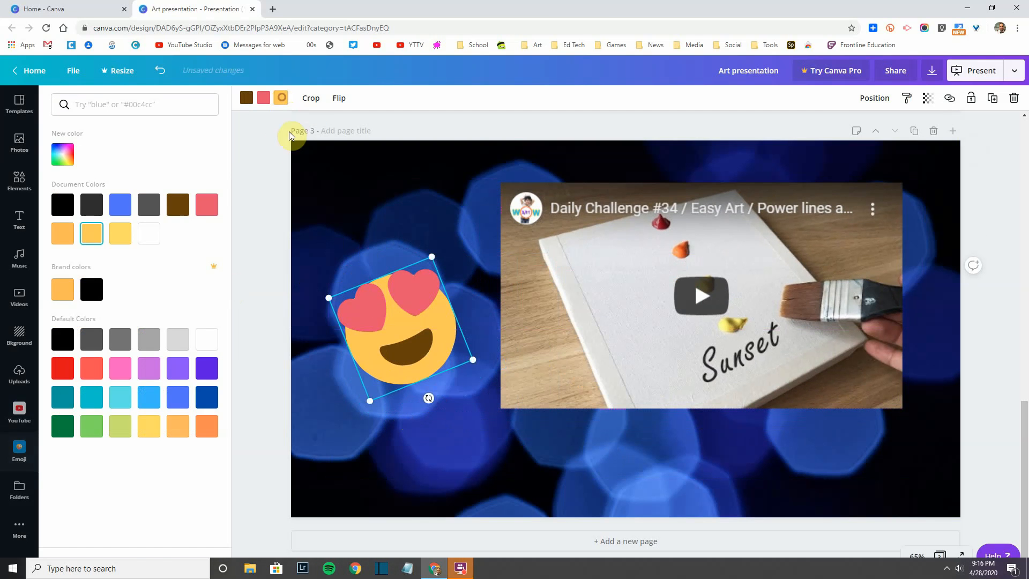
left_click(122, 206)
left_click(119, 242)
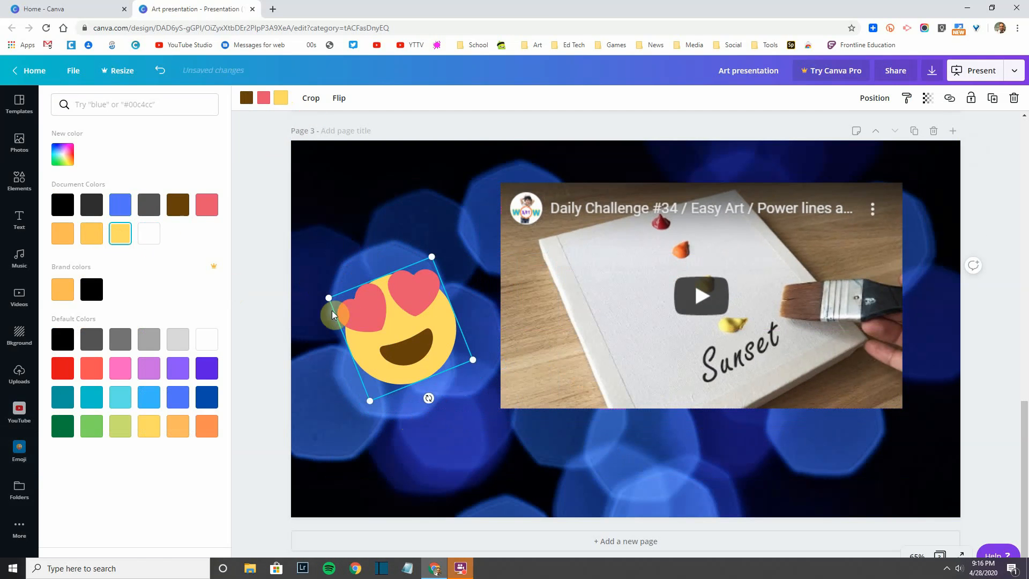
left_click(265, 98)
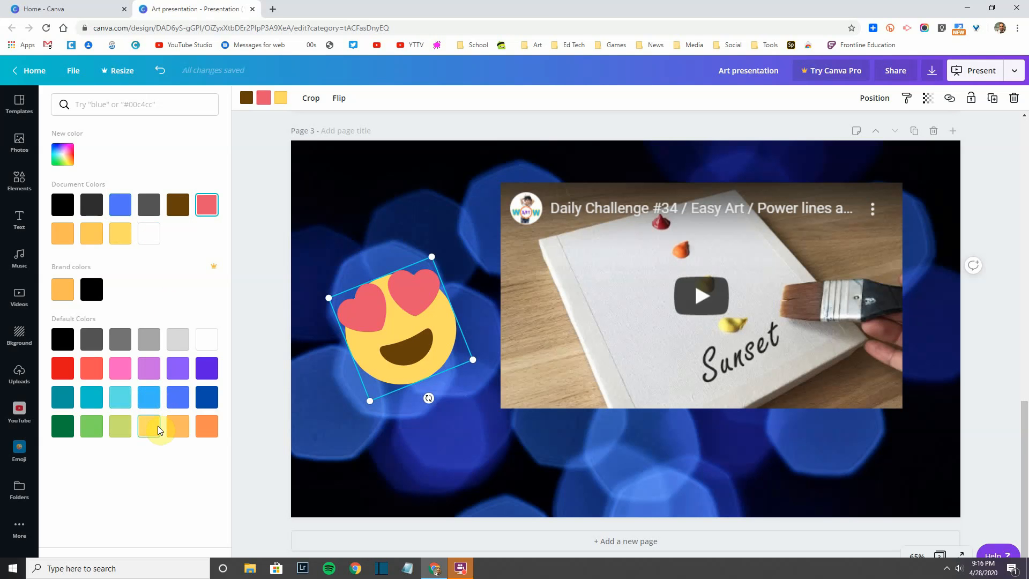
left_click(63, 426)
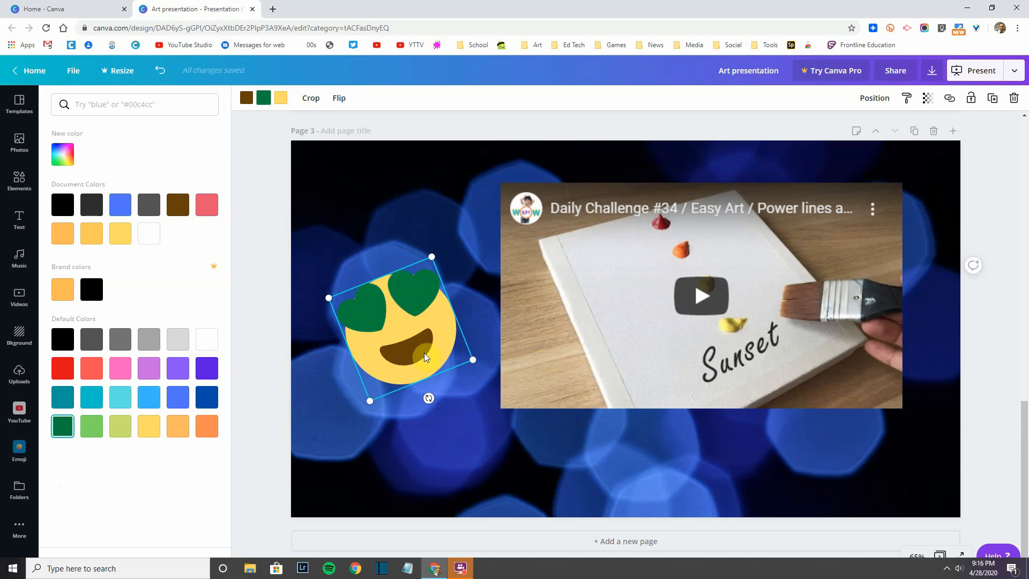
left_click(391, 294)
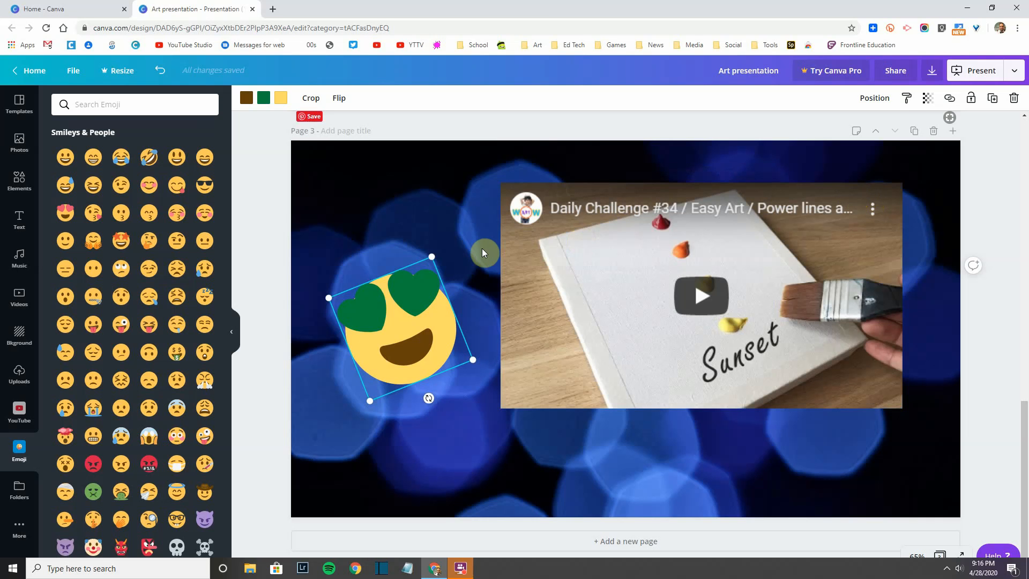
left_click(437, 214)
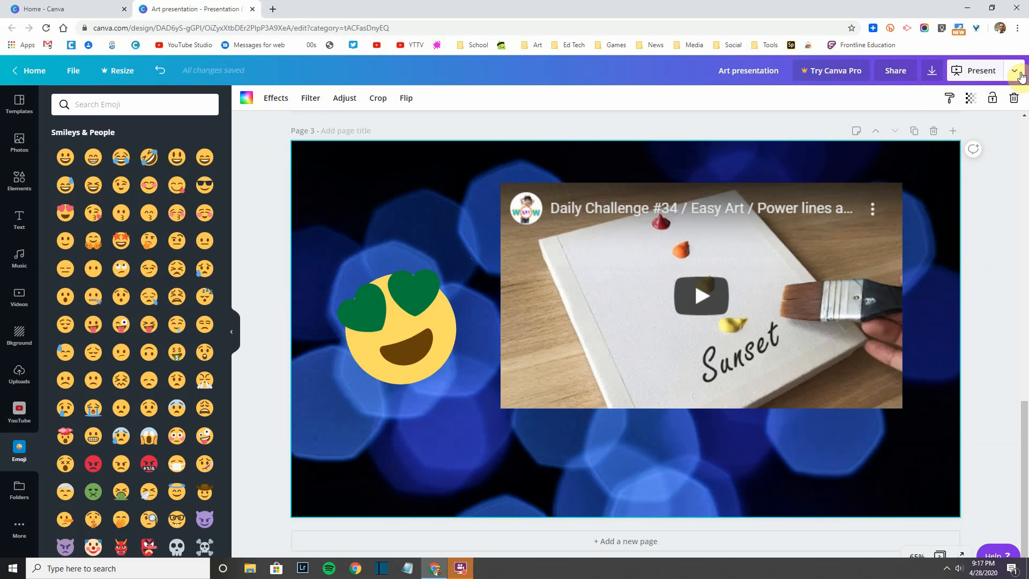
Step: Choose PDF Standard as the download file type
left_click(932, 72)
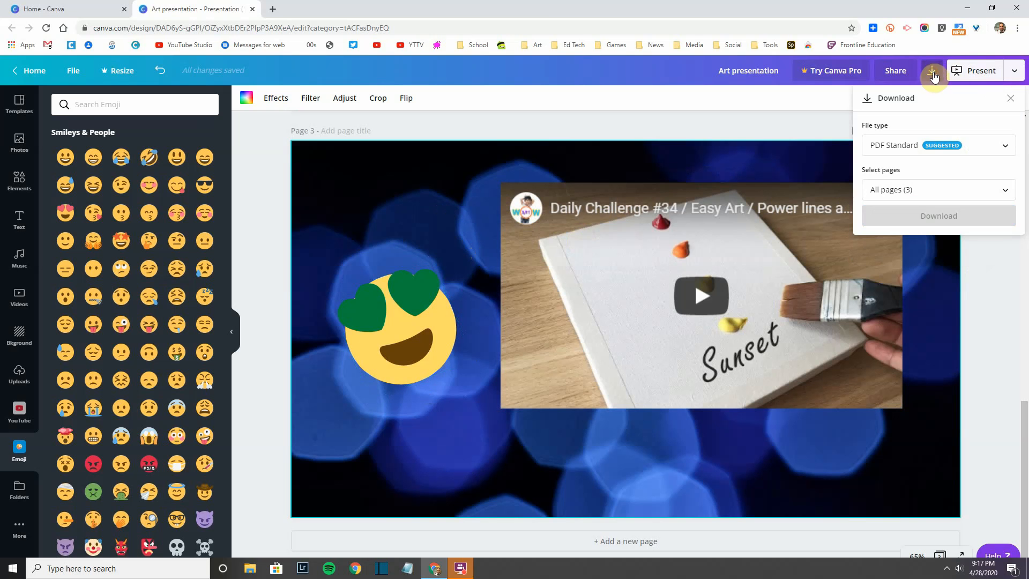
left_click(952, 154)
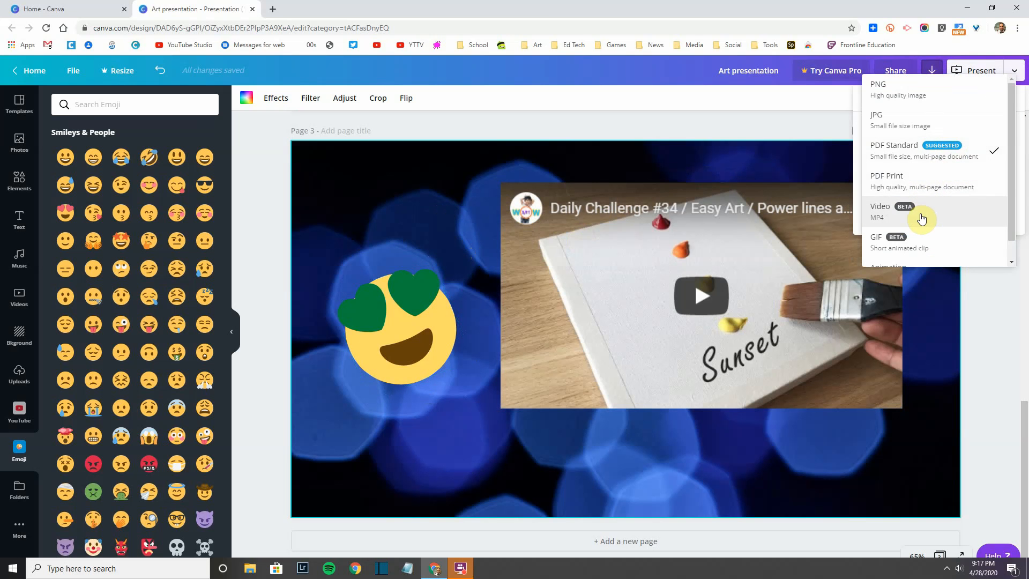
scroll(919, 228, "down", 1)
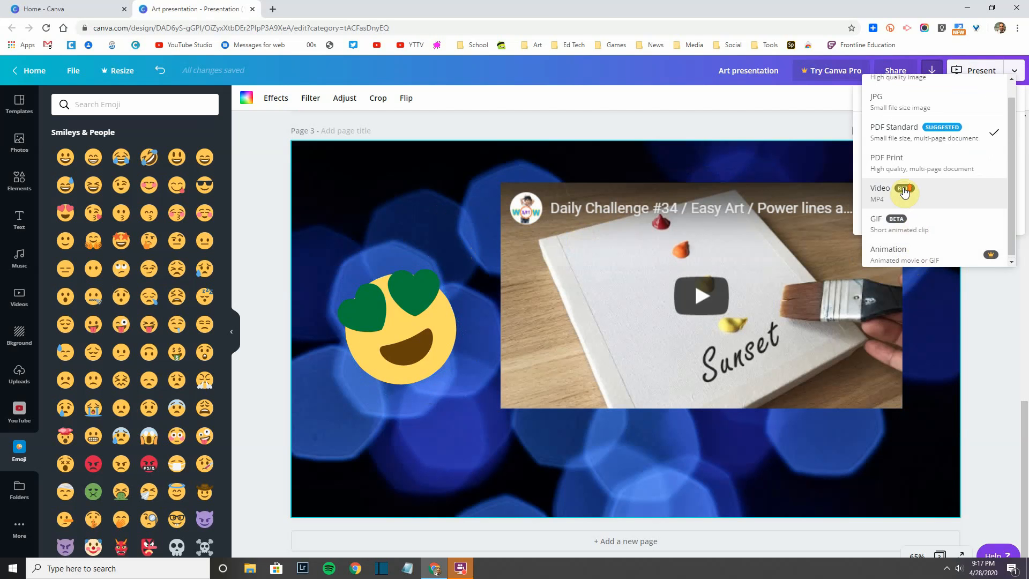
scroll(905, 192, "up", 1)
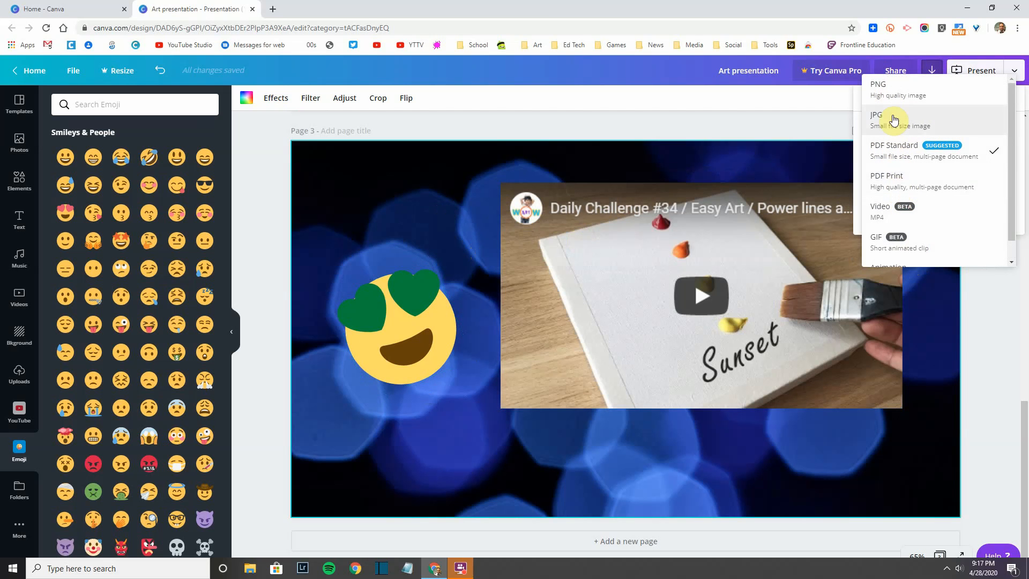
left_click(906, 149)
Step: Exclude Page 1 – Title so only pages 2–3 are included, and download the PDF
left_click(927, 189)
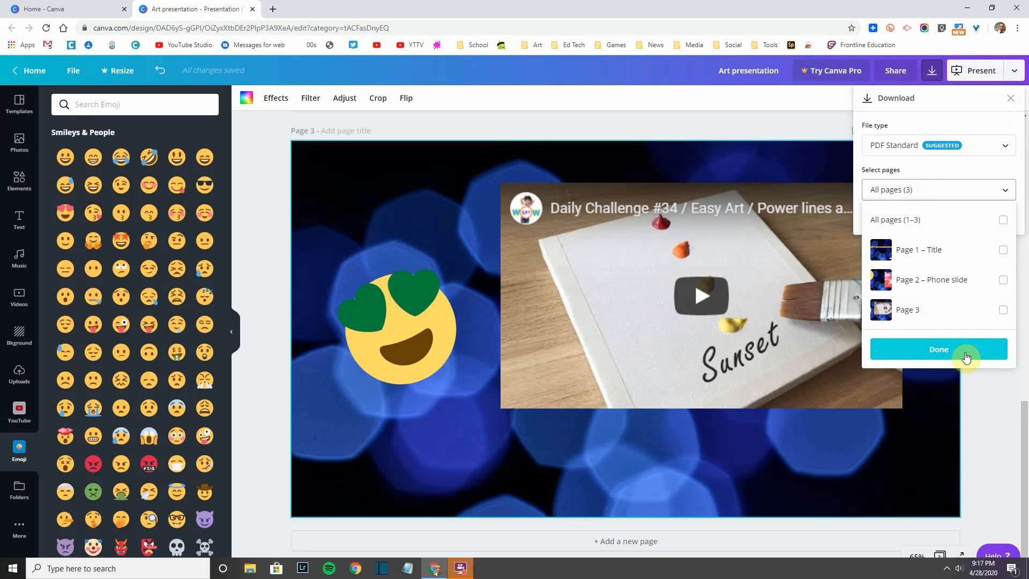
left_click(1003, 219)
left_click(1004, 256)
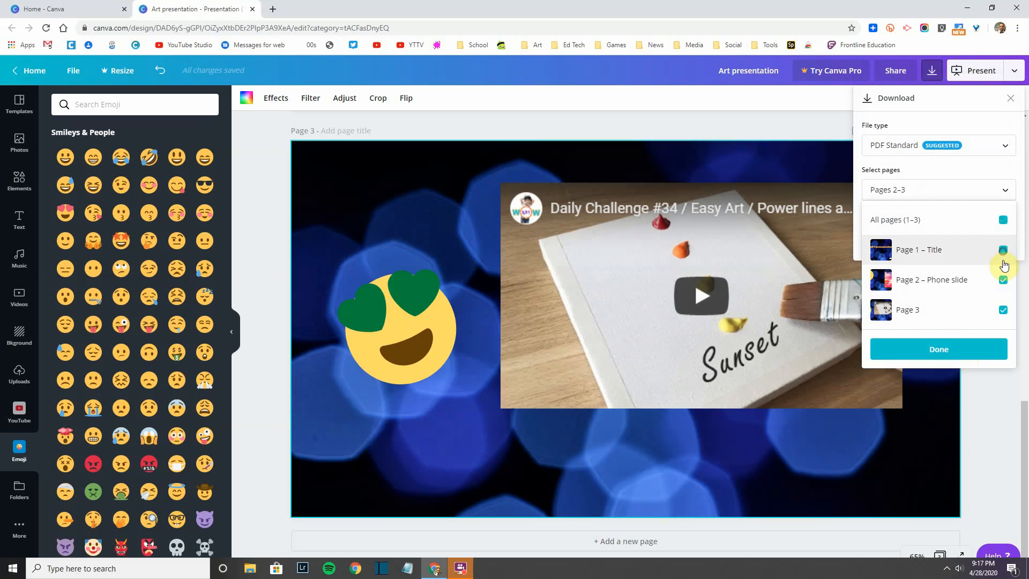
left_click(1000, 224)
left_click(1003, 256)
left_click(948, 354)
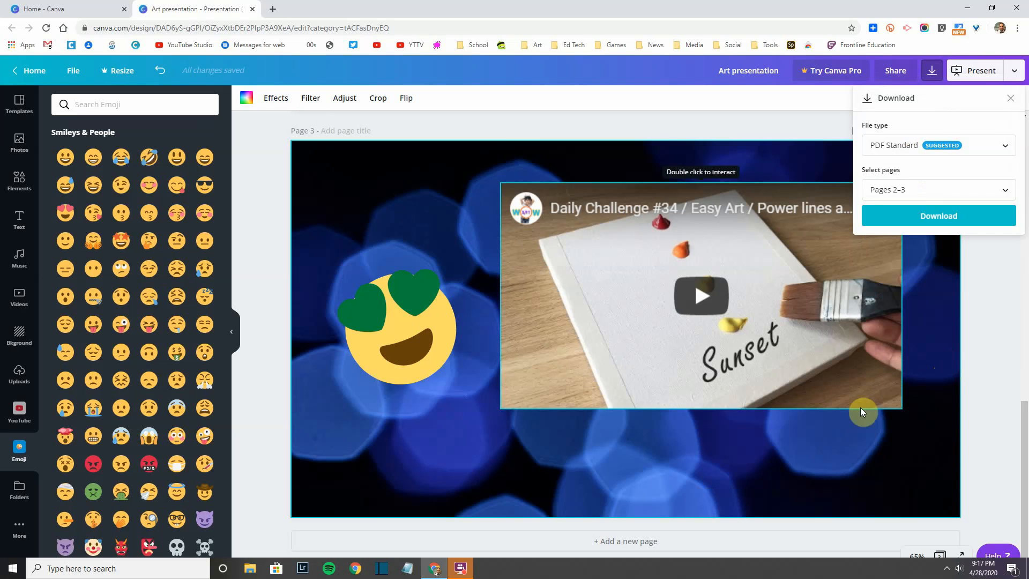
left_click(962, 221)
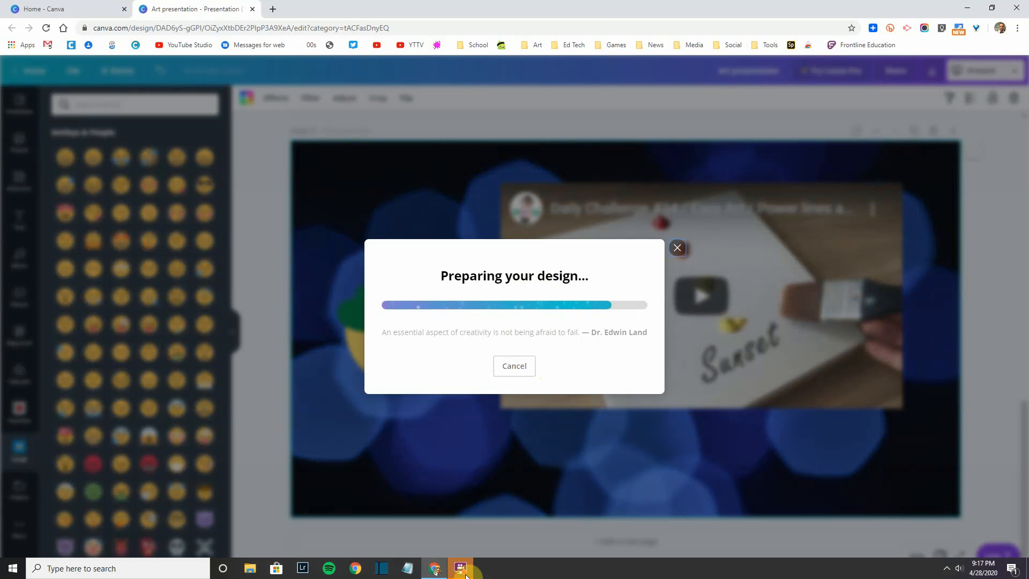
mouse_move(466, 570)
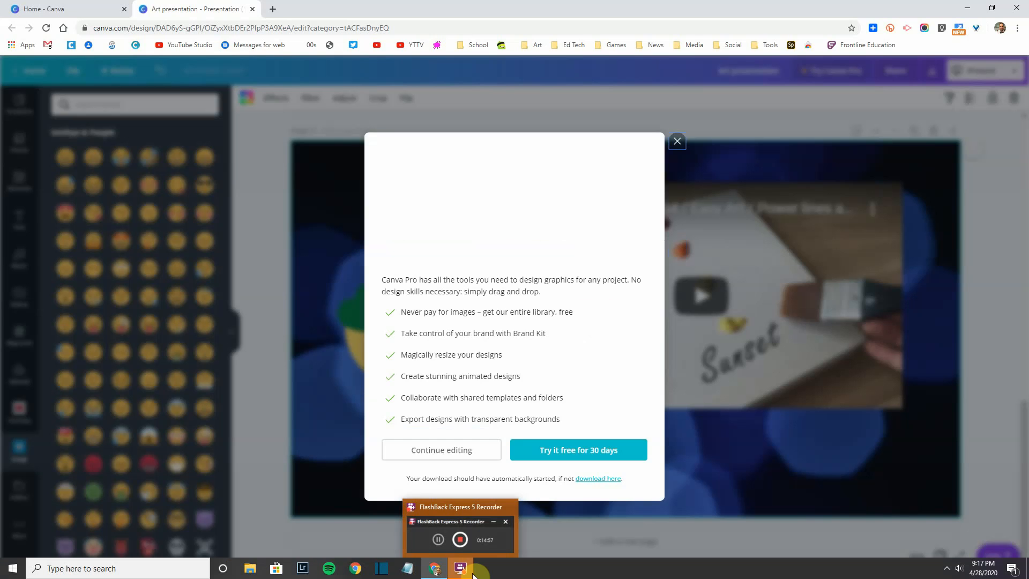